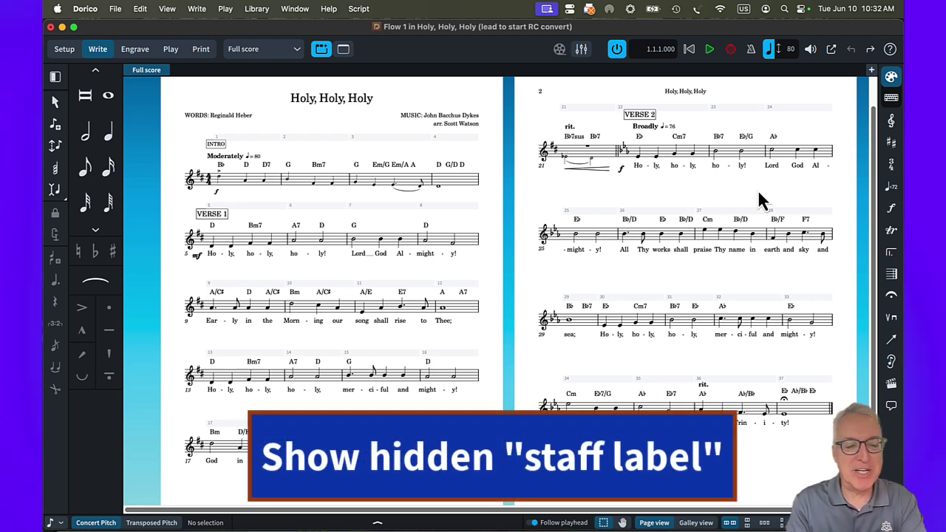
Set the full score's staff labels to Full on the first system and Abbreviated on subsequent systems
key("shift+super+l")
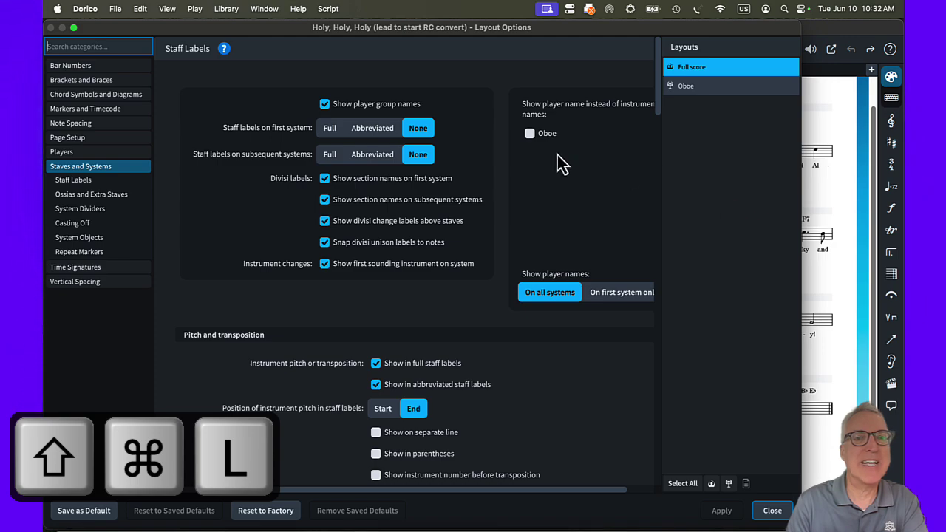
left_click(328, 133)
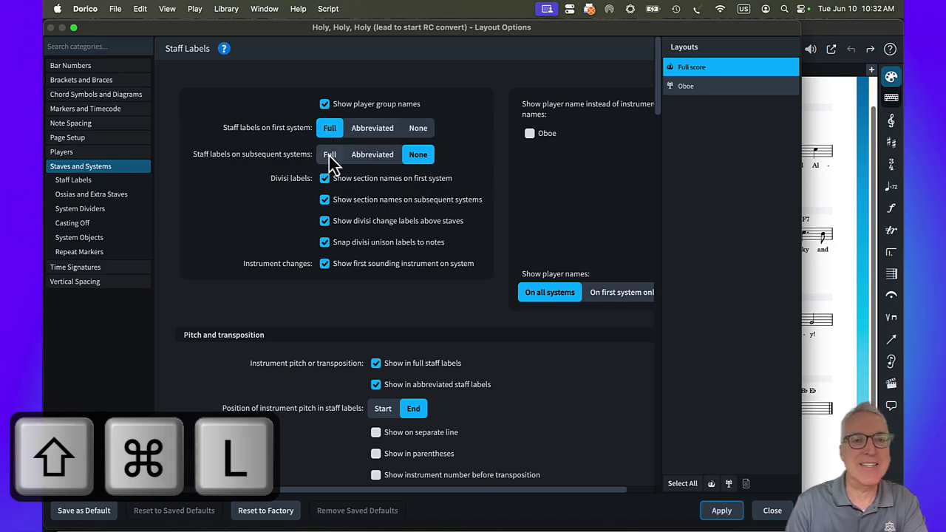
left_click(372, 154)
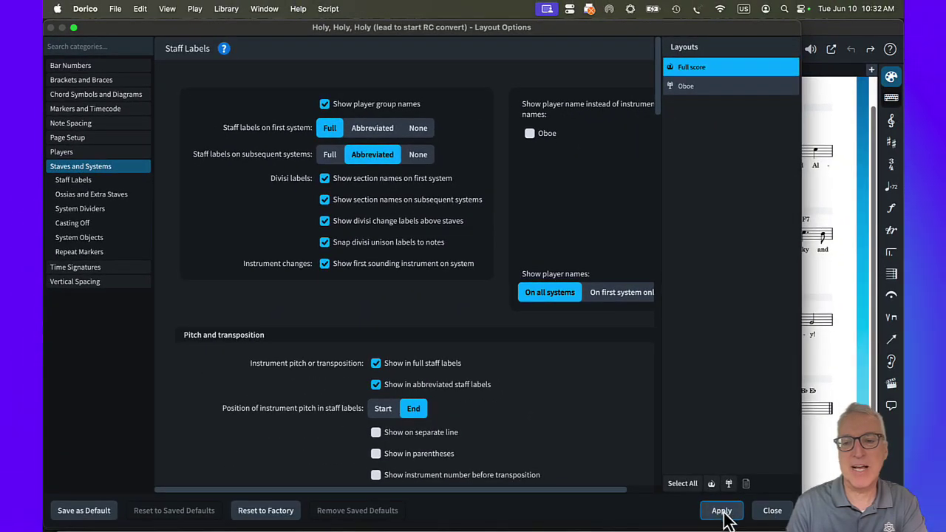
left_click(722, 511)
left_click(772, 511)
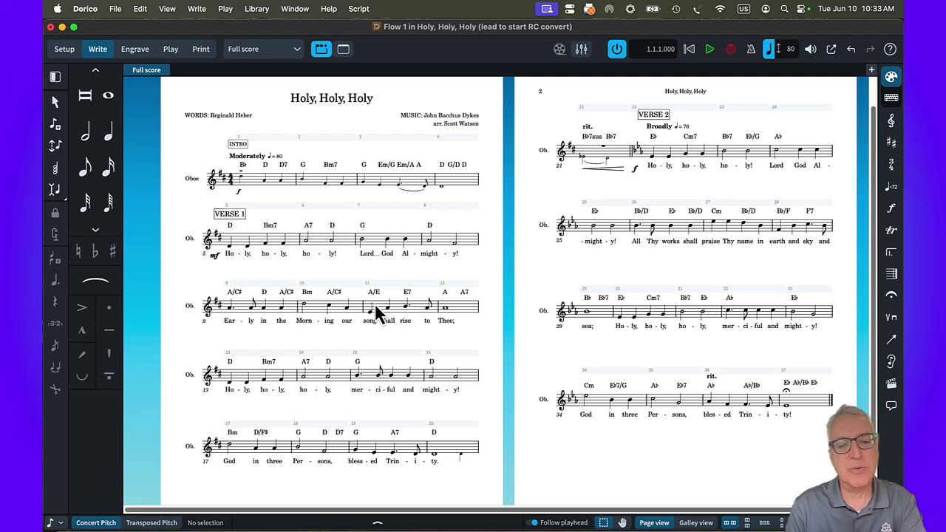
Change the Oboe player's instrument to Lead from the Singers family in Setup mode
key("super+1")
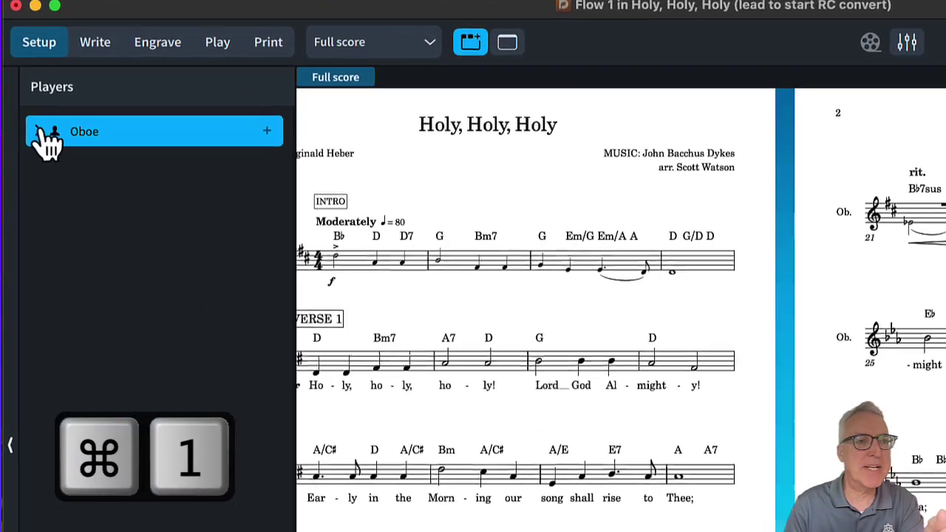
left_click(64, 102)
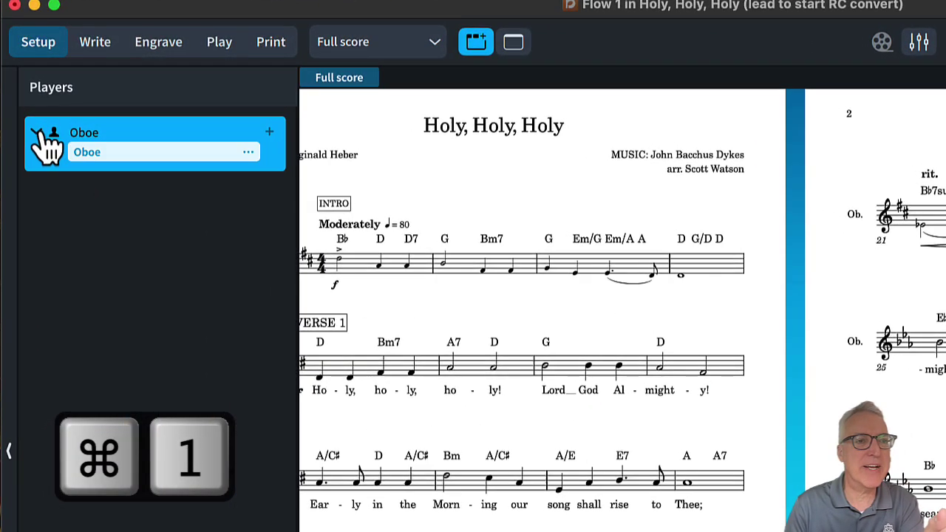
left_click(248, 152)
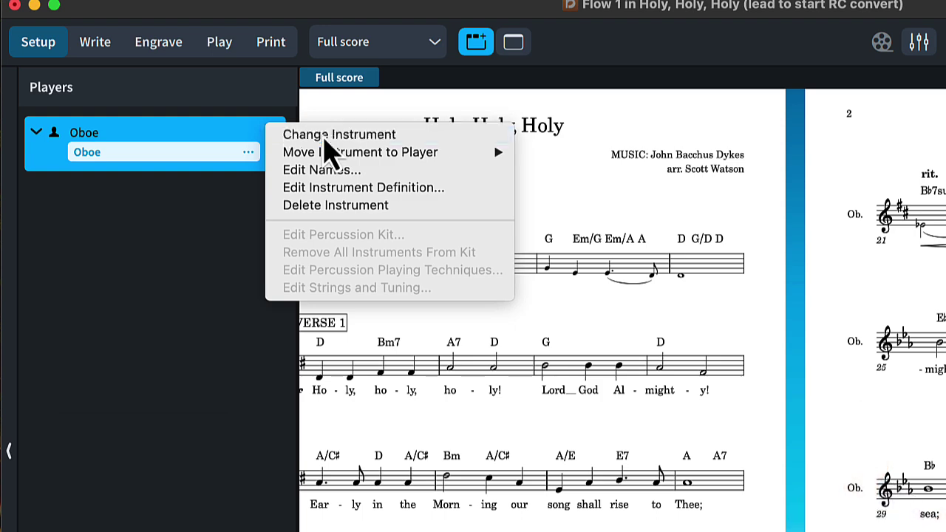
left_click(325, 136)
left_click(326, 260)
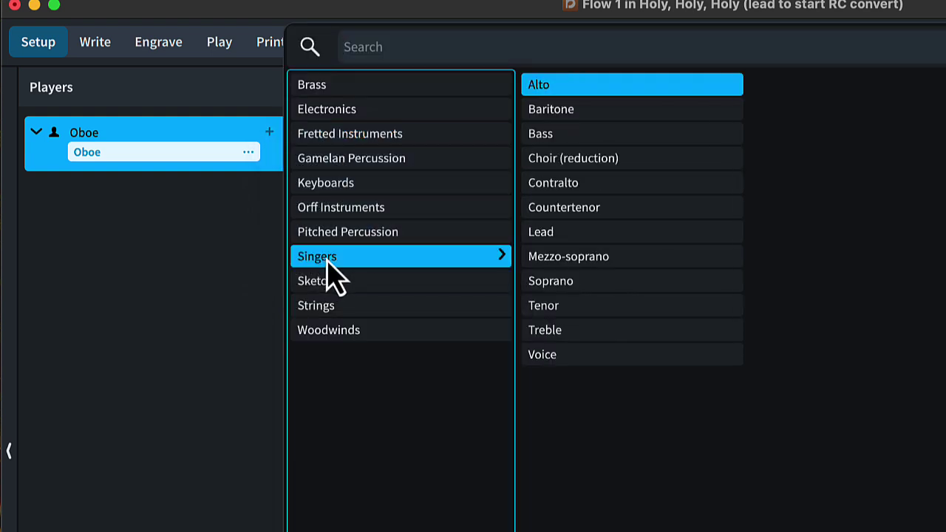
left_click(563, 234)
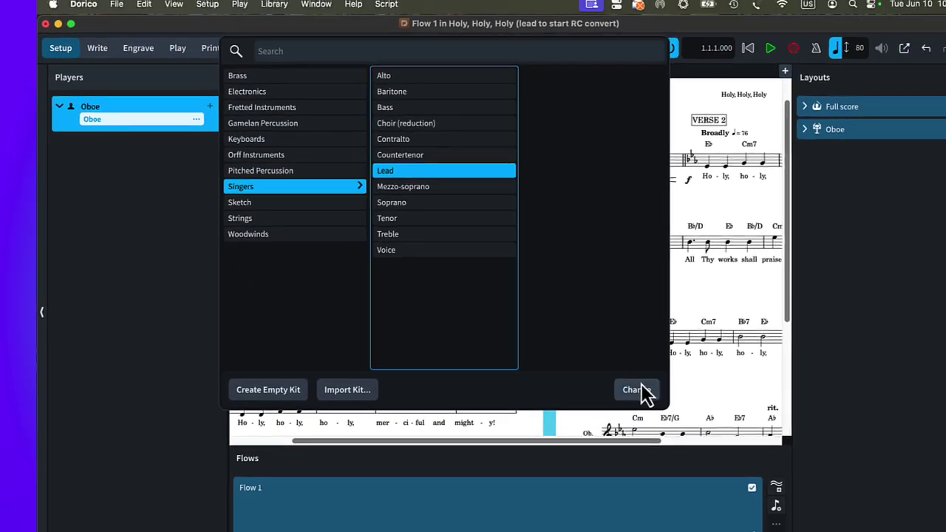
left_click(636, 391)
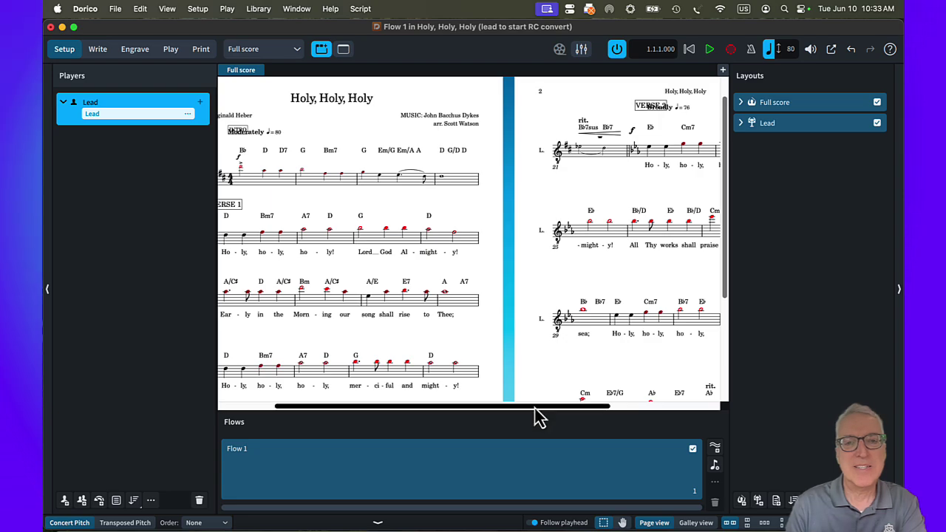
left_click_drag(538, 409, 481, 410)
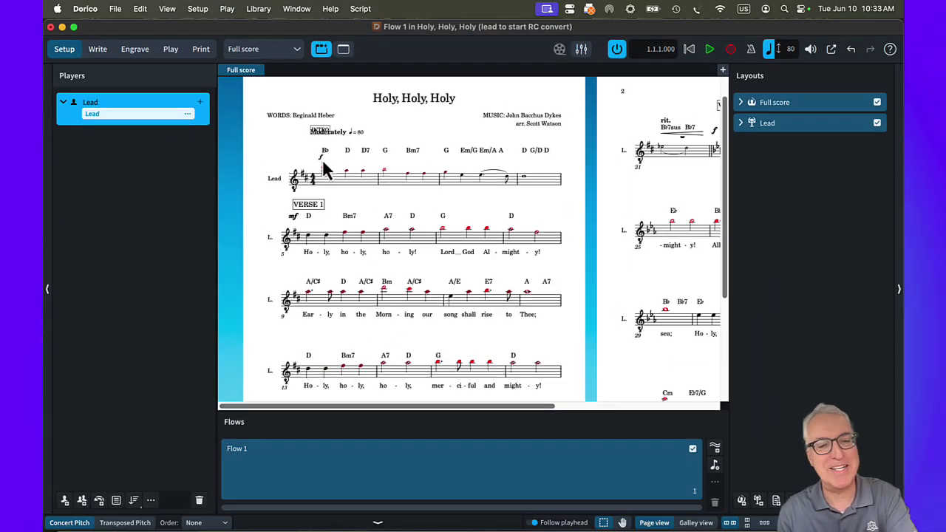
Transpose the entire Lead part down an octave in Write mode
key("super+2")
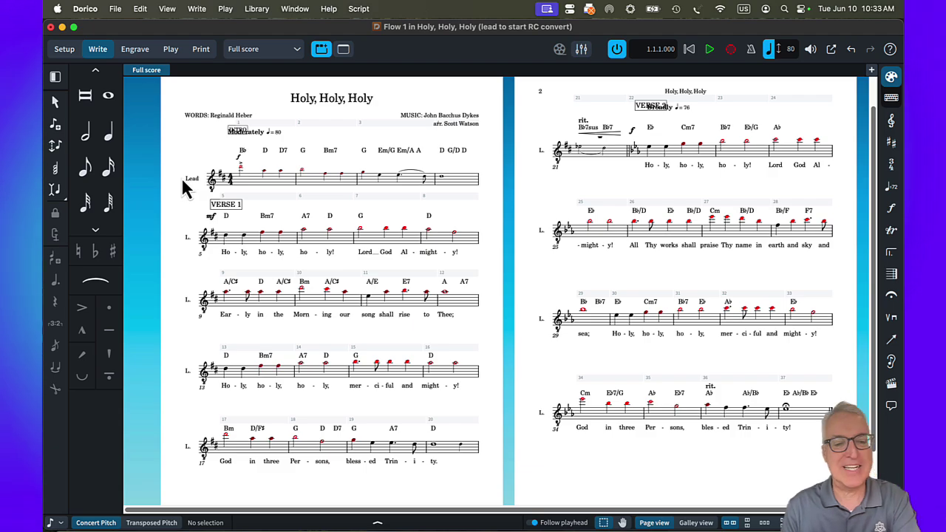
key("super+a")
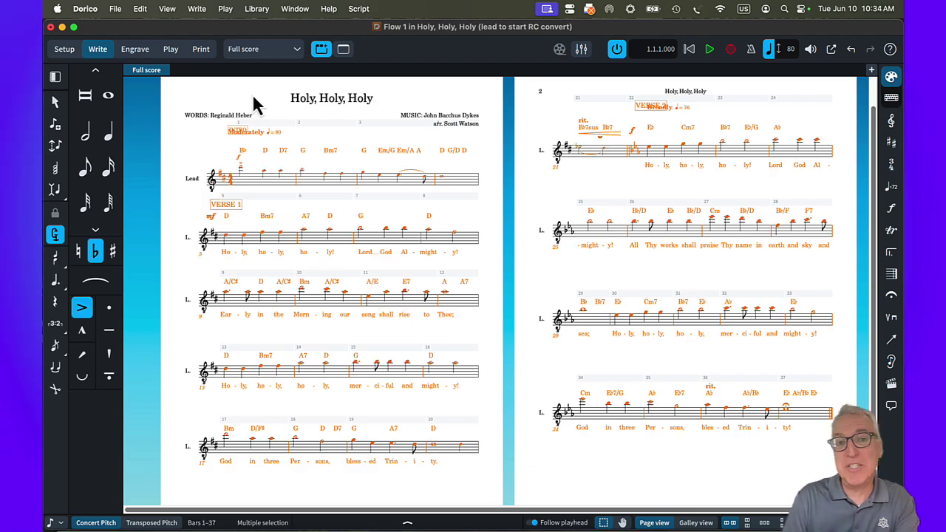
key("alt+super+Down")
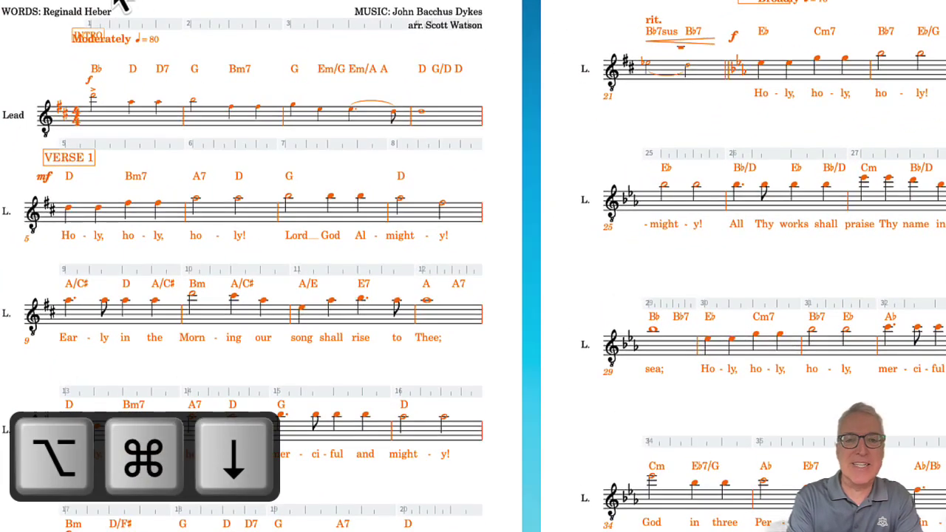
key("alt+super+Down")
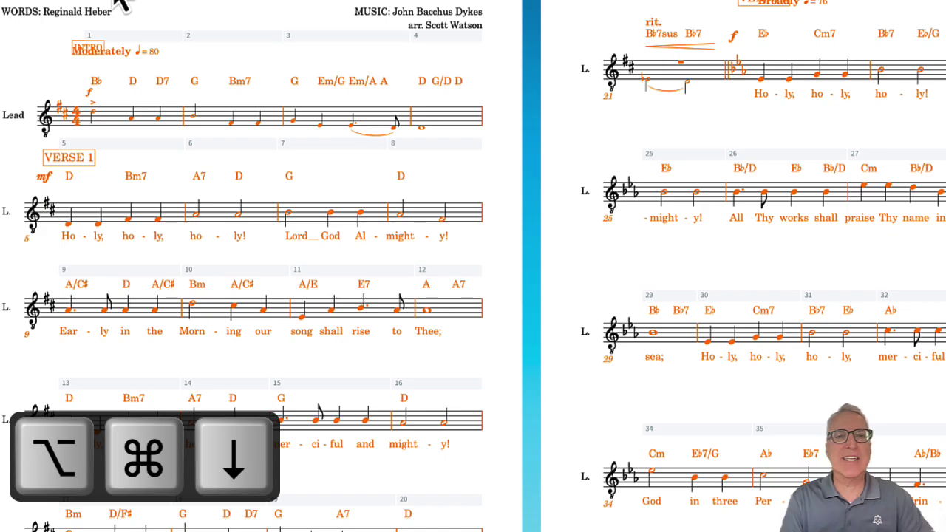
Turn off Hide Signposts to show the score's signposts
left_click(122, 3)
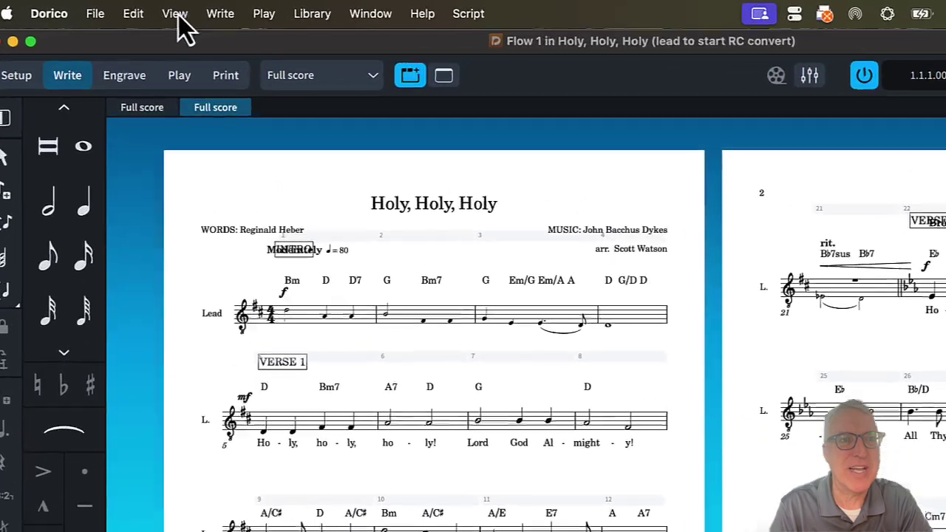
left_click(169, 9)
mouse_move(223, 207)
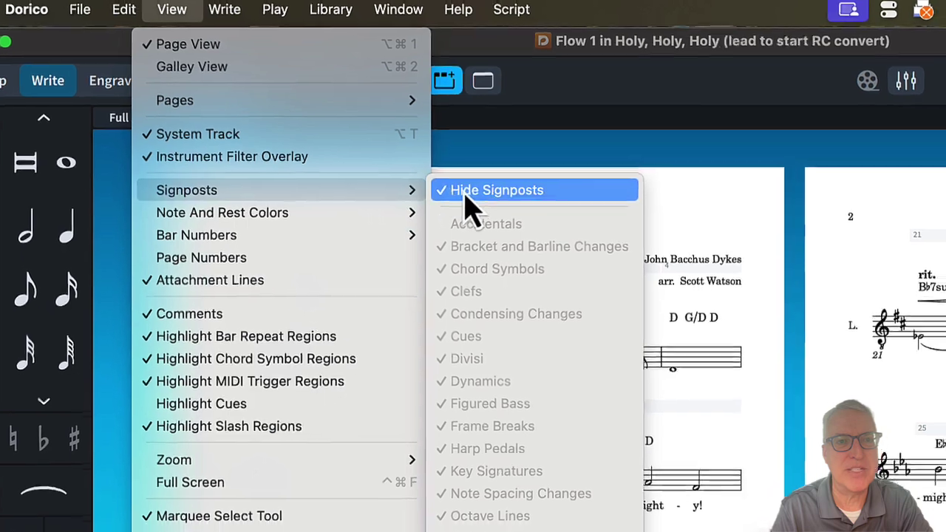
left_click(476, 198)
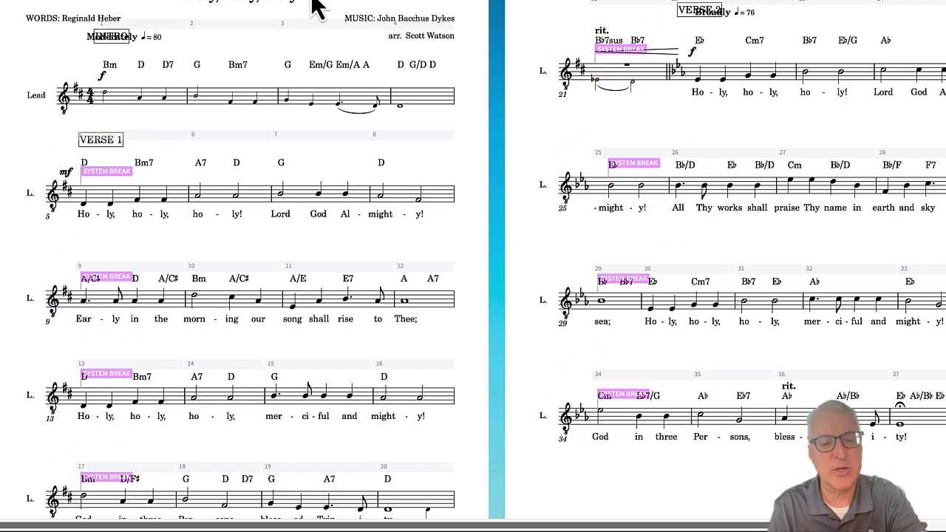
Reset the full score's layout in Engrave mode and undo the reset
key("super+3")
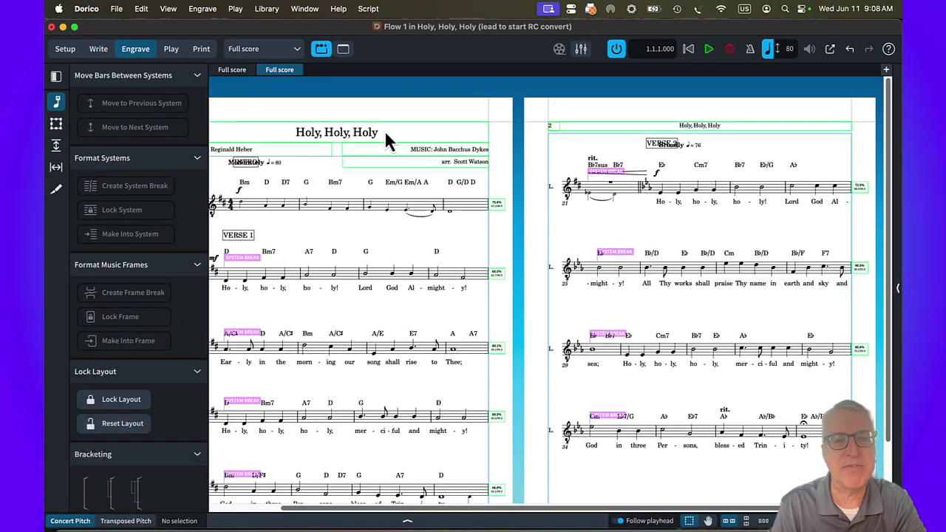
left_click(125, 434)
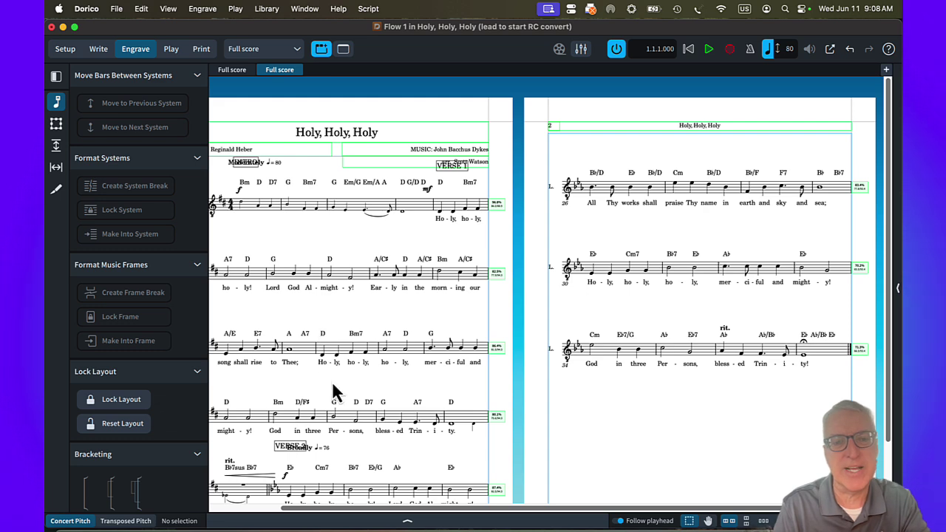
left_click_drag(338, 509, 296, 509)
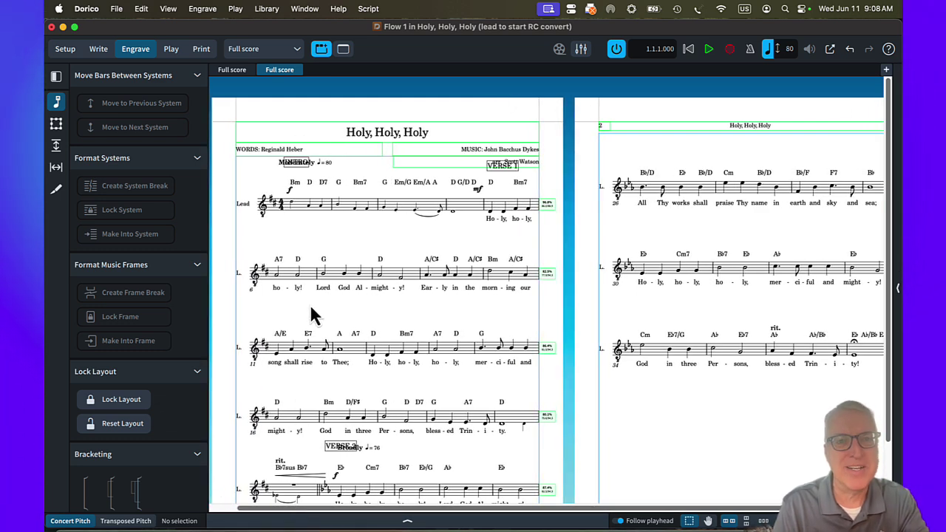
key("super+z")
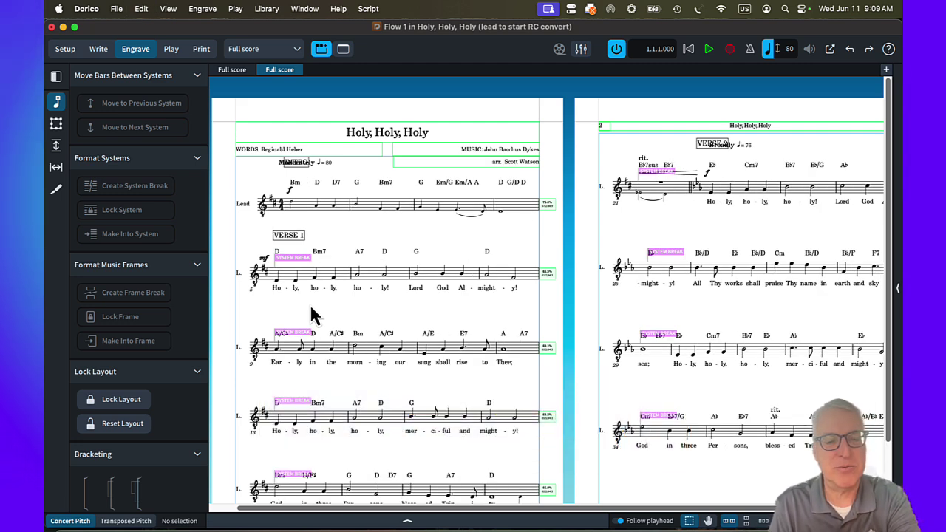
Filter a selection of the whole score down to System Breaks only in Write mode and delete them
key("super+2")
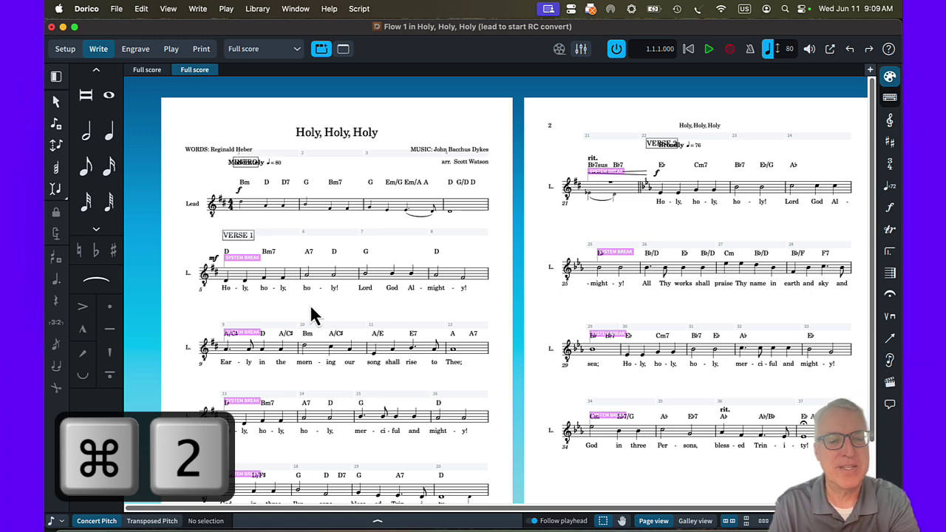
key("super+a")
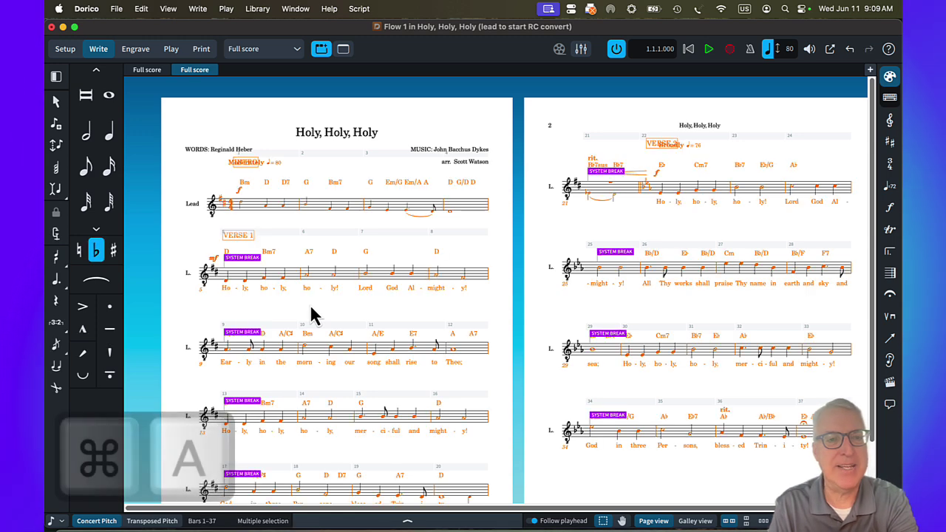
left_click(246, 259, "ctrl")
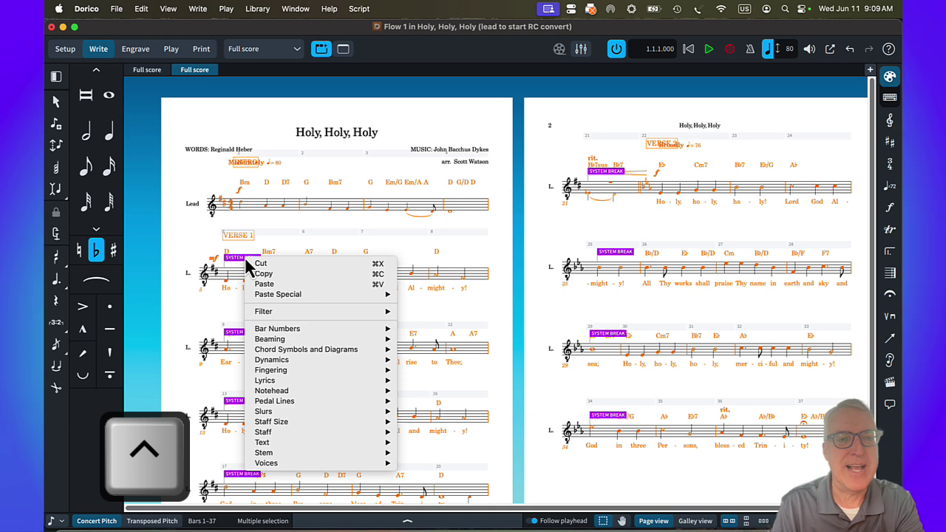
mouse_move(305, 314)
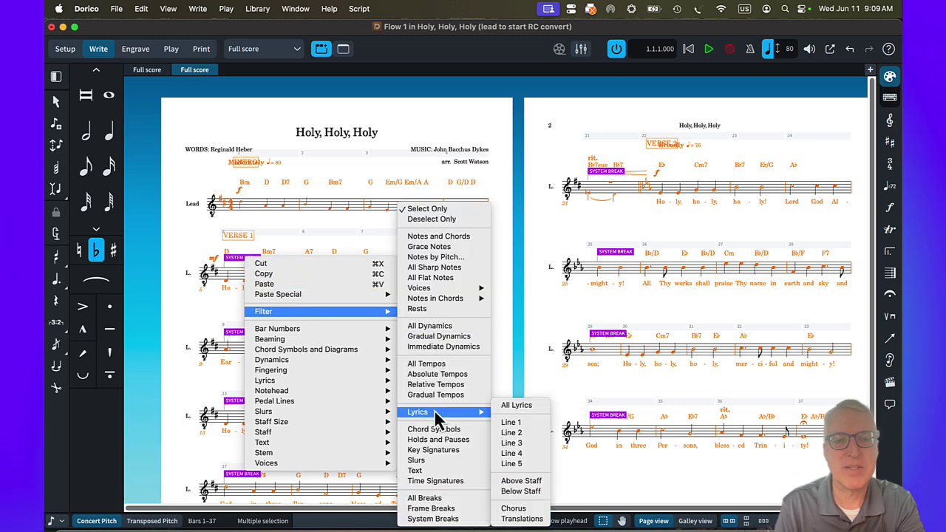
left_click(435, 521)
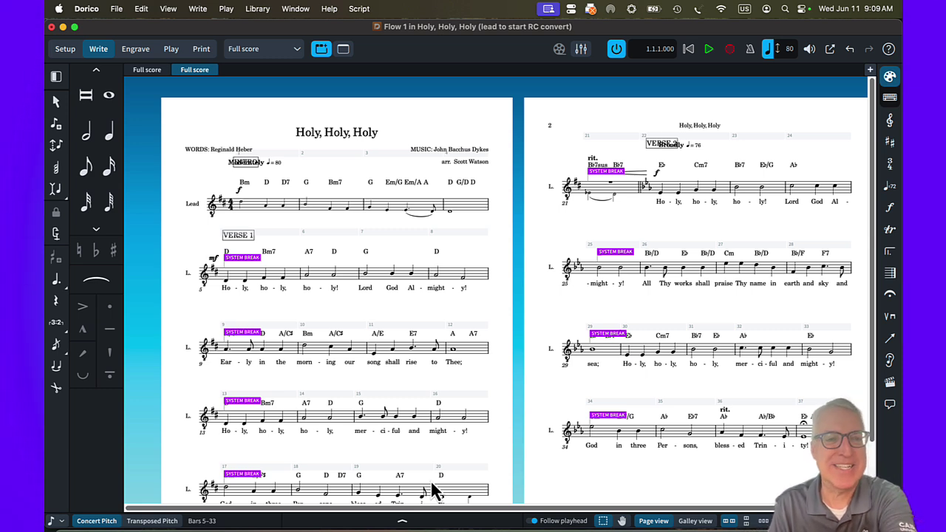
key("Delete")
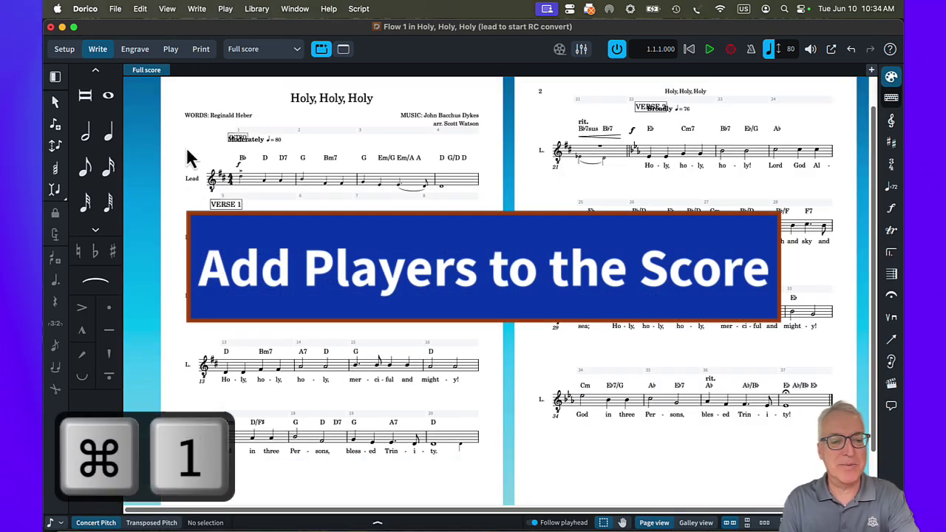
Add a solo player with a Piano from the Keyboards family in Setup mode
key("super+1")
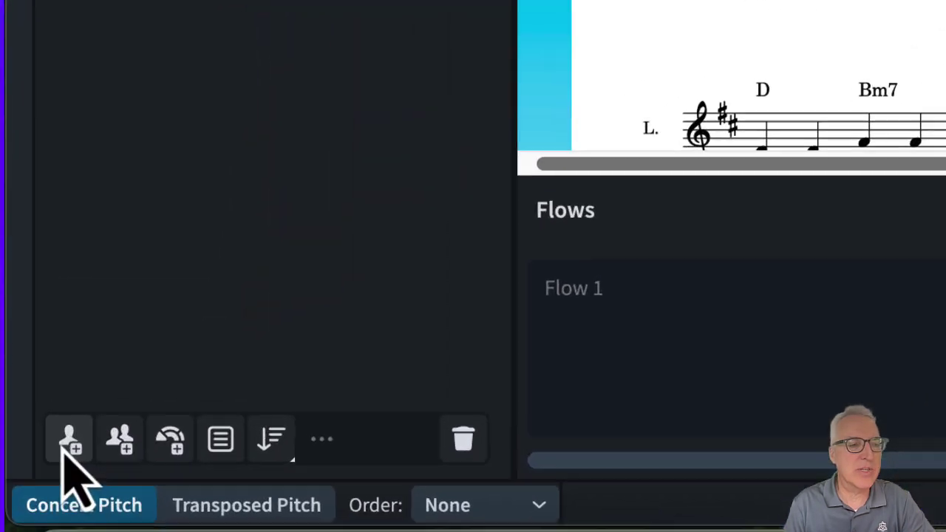
left_click(69, 439)
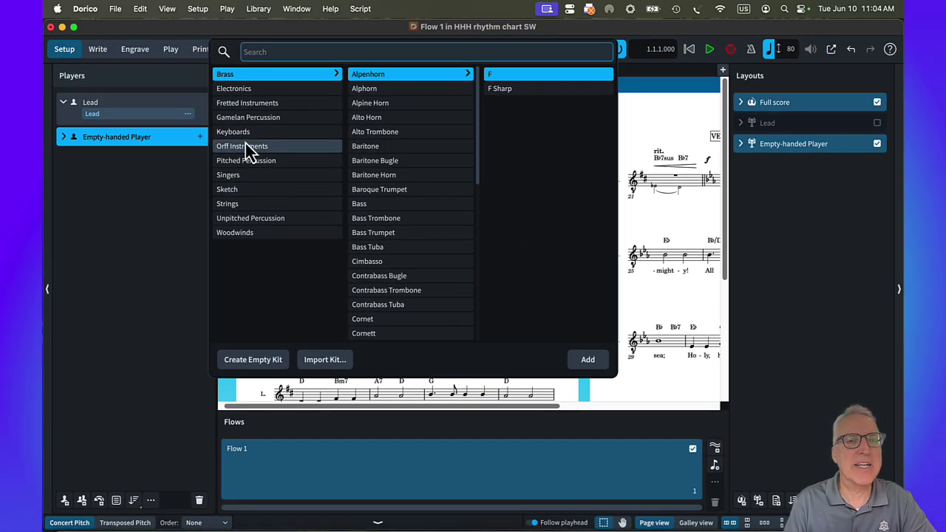
left_click(292, 40)
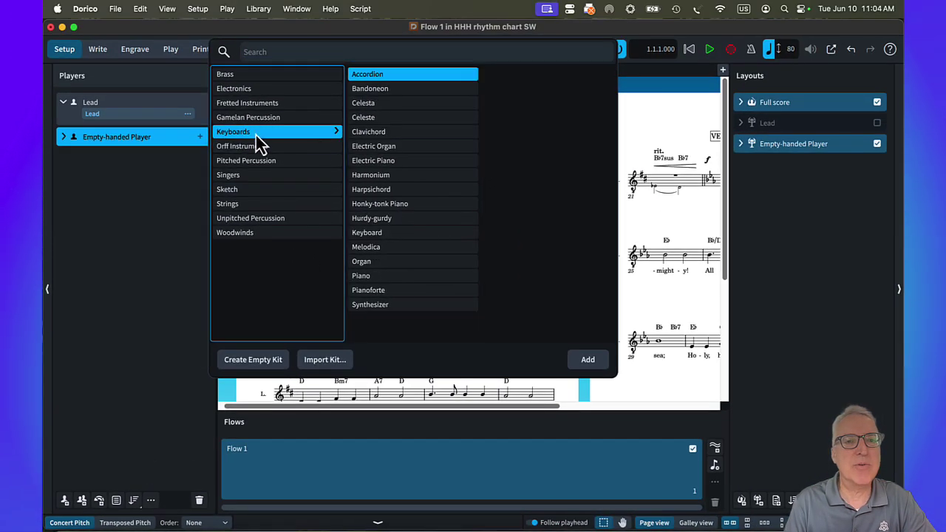
left_click(373, 276)
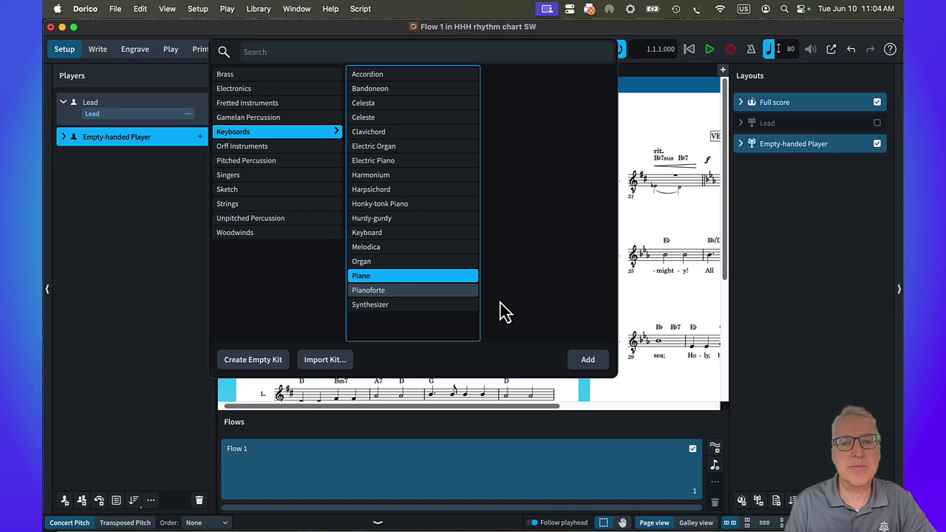
left_click(590, 361)
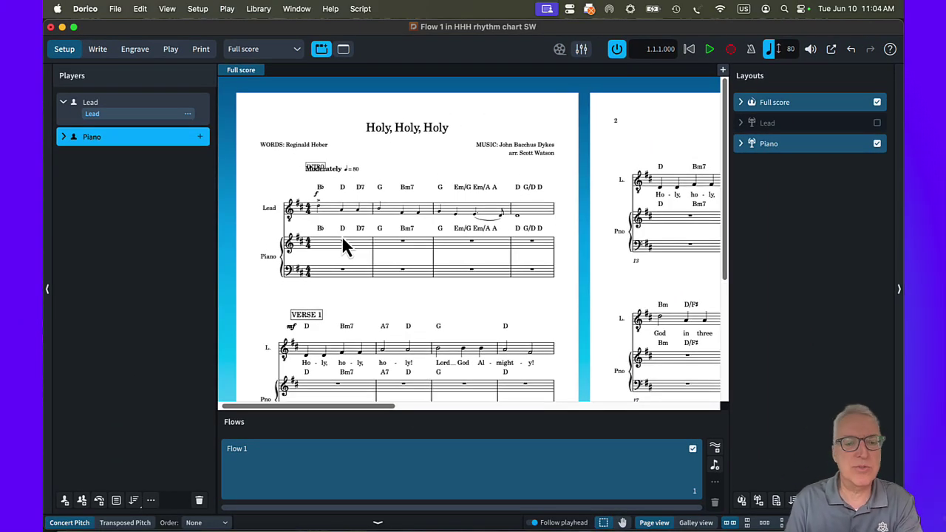
Set the Lead player's chord symbols to show for rhythm section instruments only
key("ctrl")
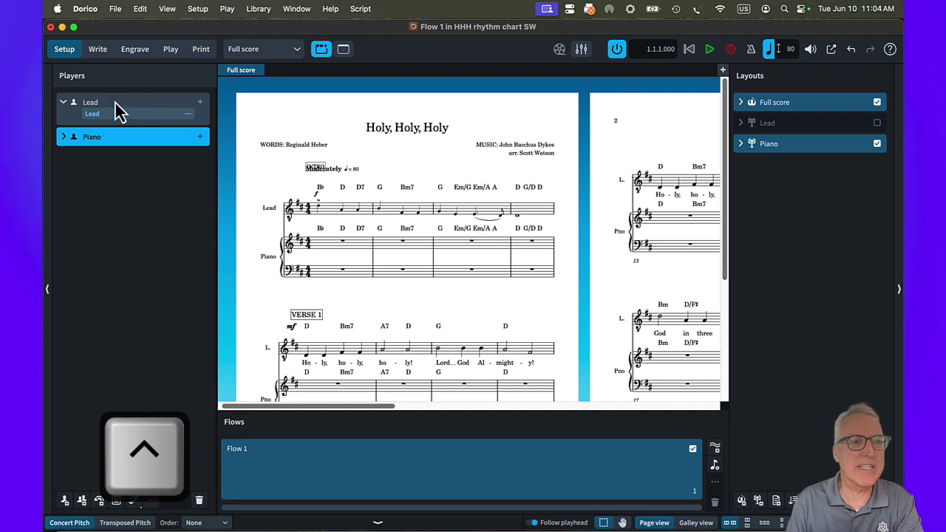
left_click(137, 103)
left_click(123, 139)
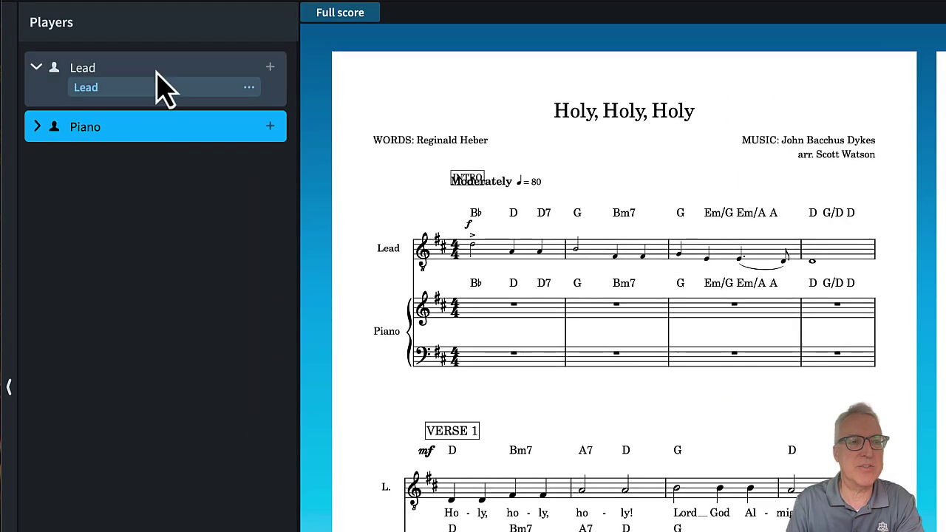
left_click(165, 87)
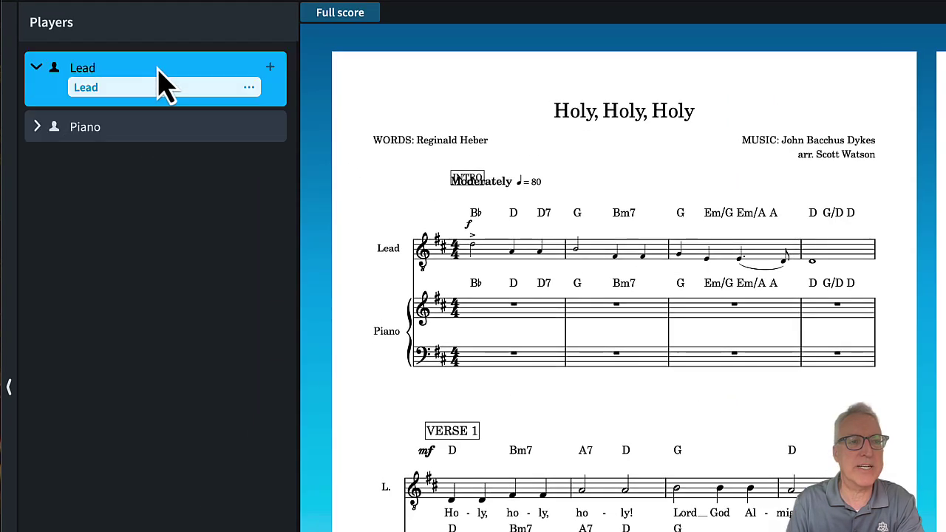
right_click(157, 79)
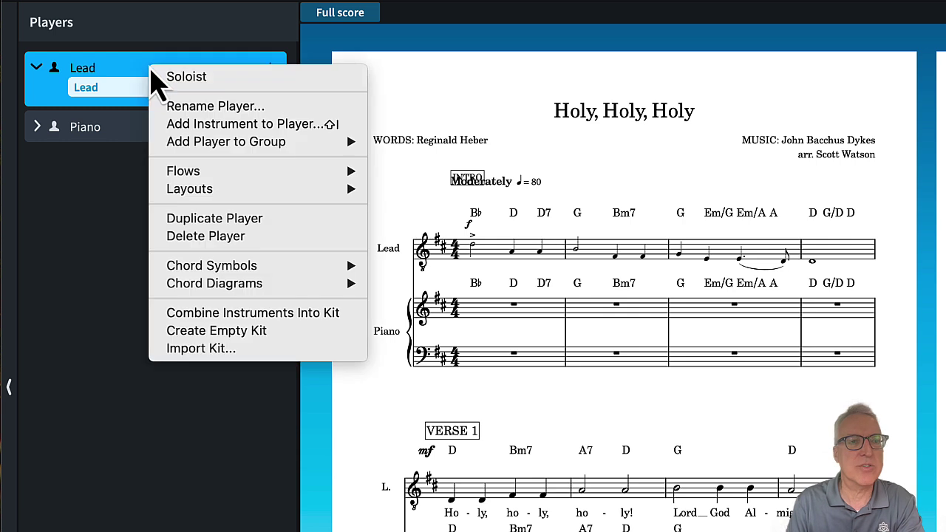
mouse_move(257, 267)
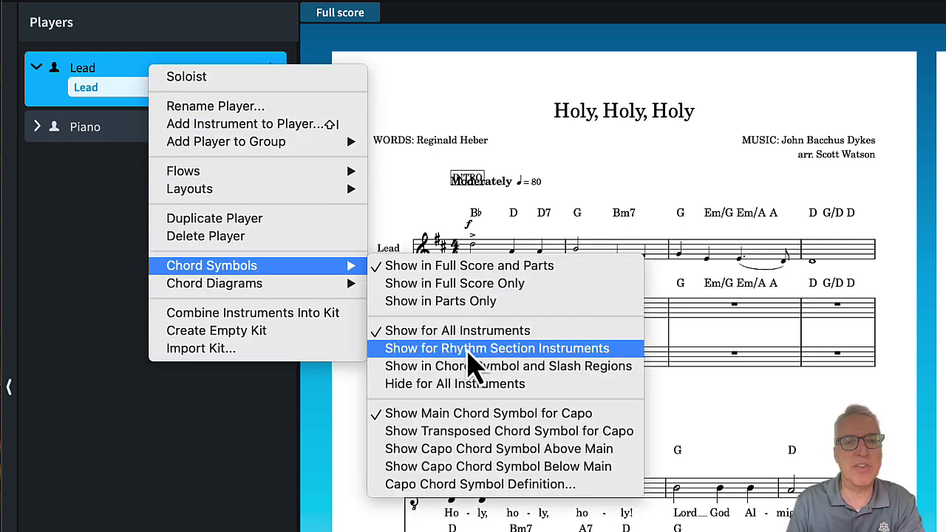
left_click(525, 356)
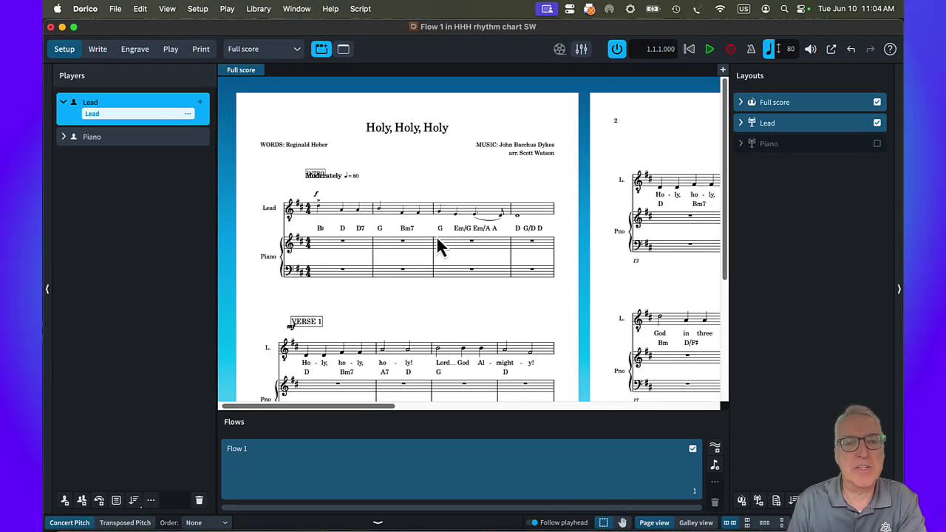
Review the chord symbol display options of the Piano player
left_click(137, 139)
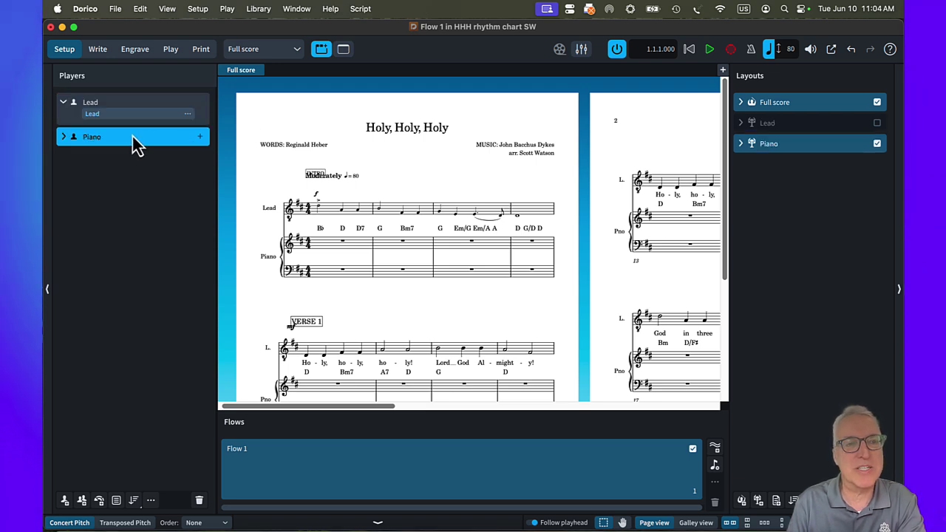
right_click(133, 137)
mouse_move(176, 253)
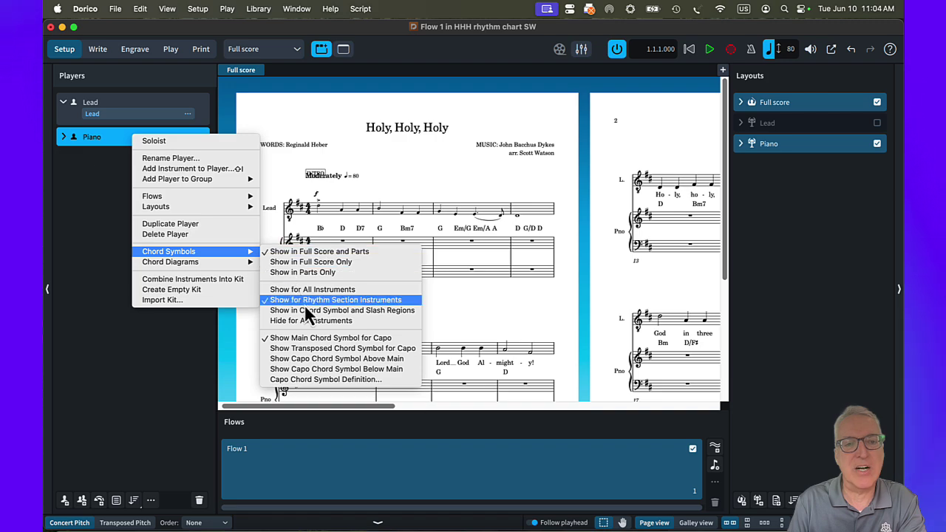
left_click(97, 212)
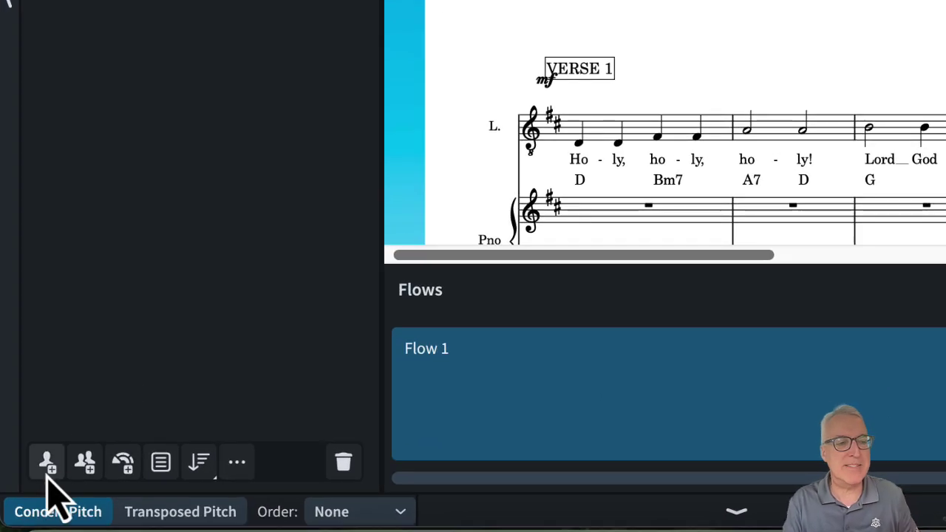
Add a solo player with a 4-string Bass Guitar from the Fretted Instruments family
left_click(46, 464)
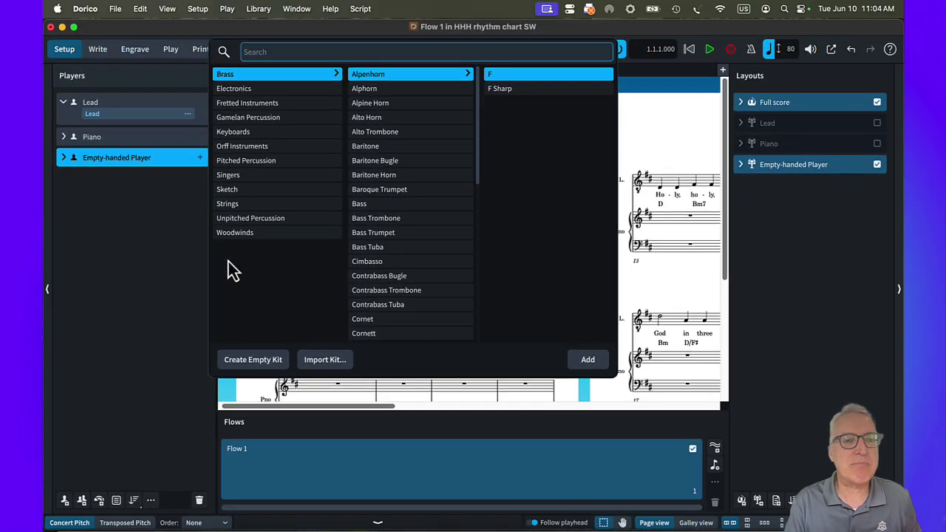
left_click(240, 105)
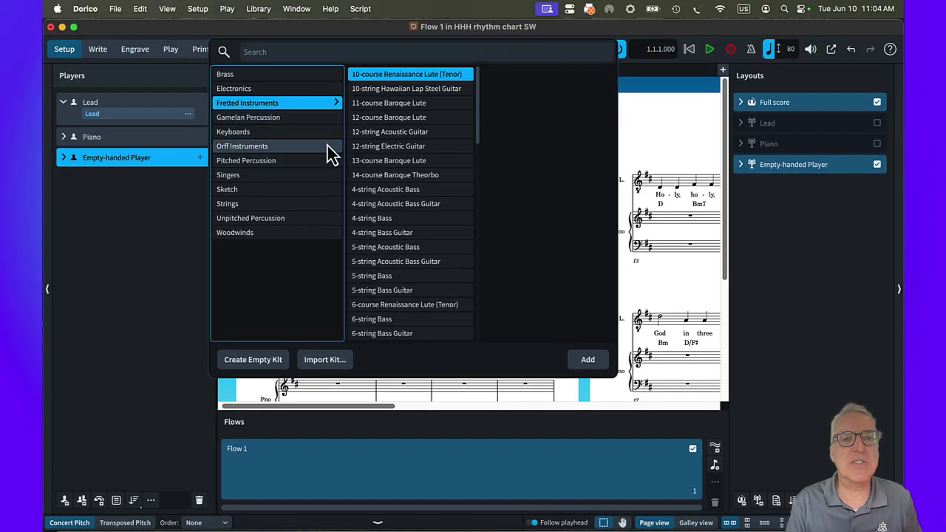
left_click(382, 234)
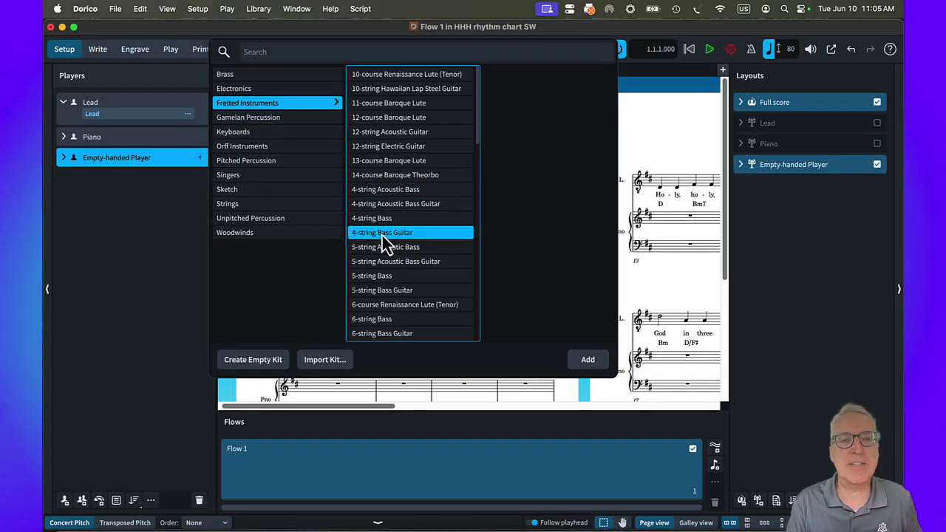
left_click(589, 361)
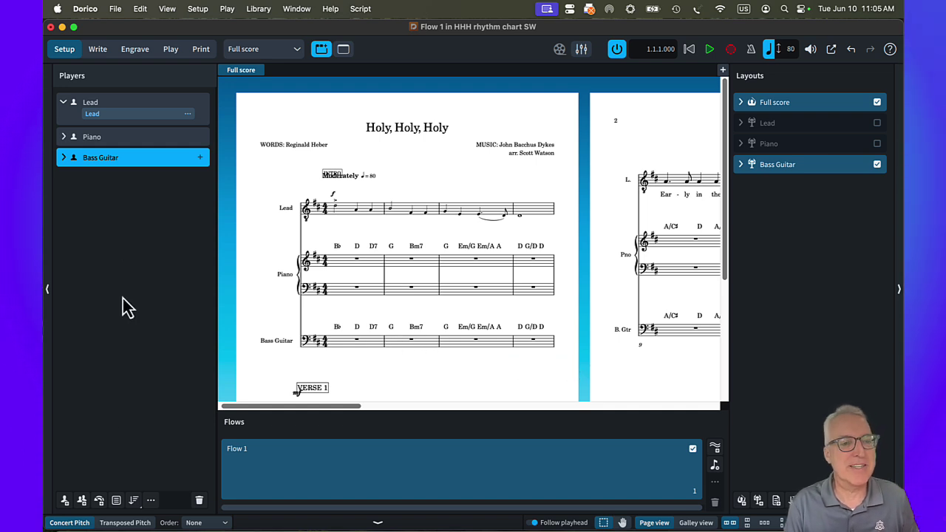
Add a solo player with Drum Set (Basic) from the Unpitched Percussion family and save the project
left_click(64, 502)
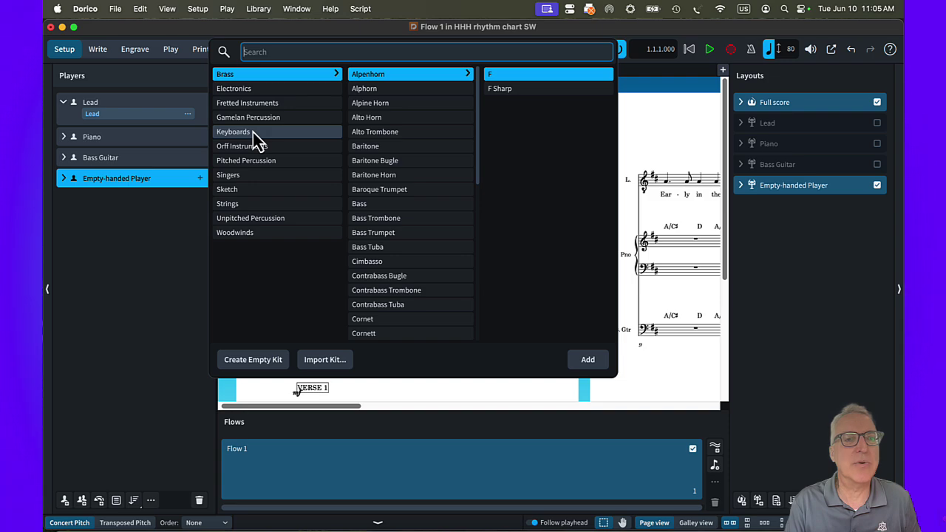
left_click(248, 219)
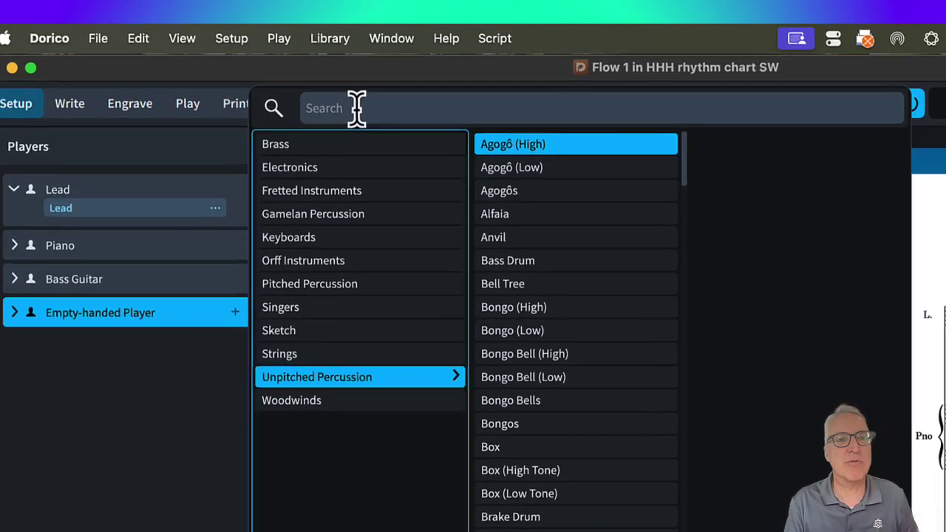
type("drum")
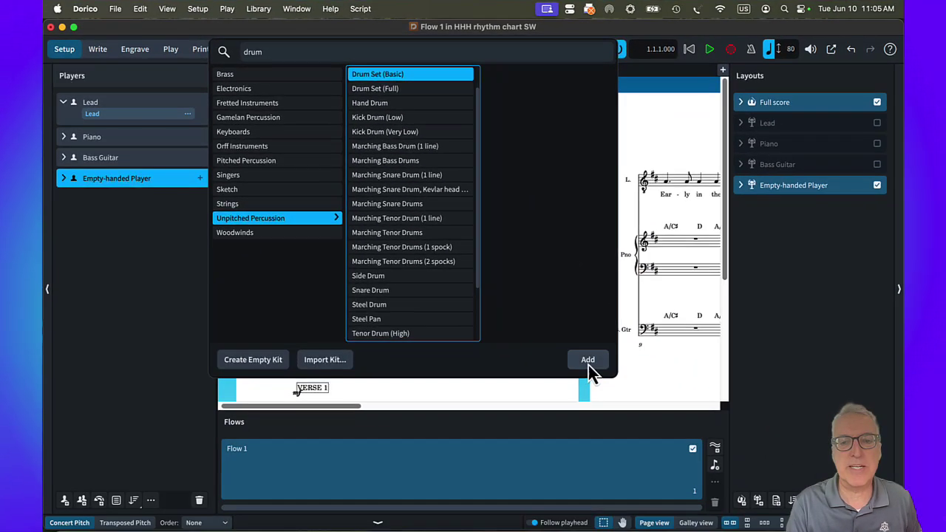
left_click(589, 363)
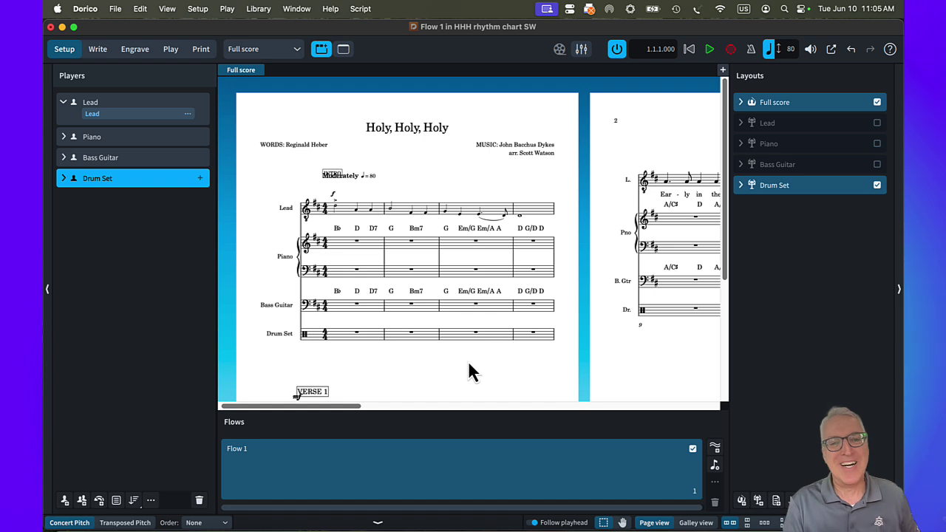
key("super+s")
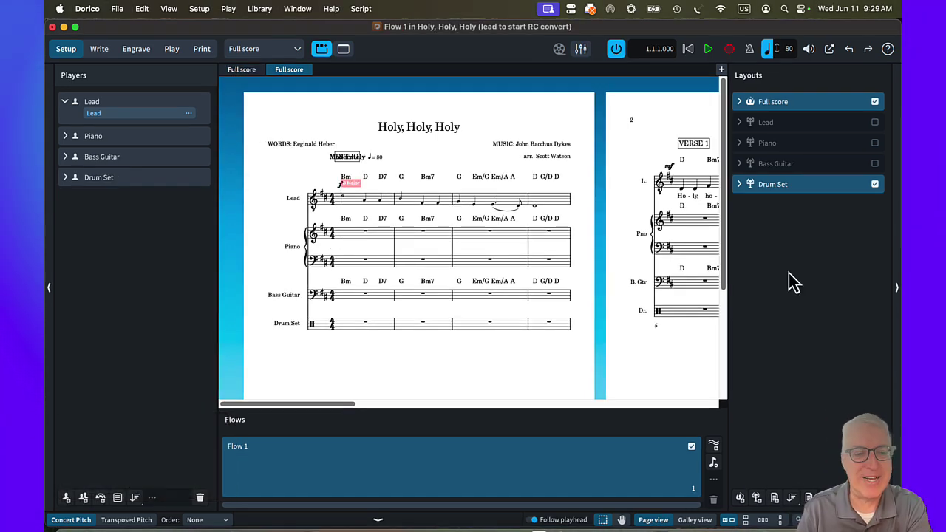
In Write mode, set the full score's rastral size to Size 6 (5.5mm) in the Page Setup layout options
key("super+2")
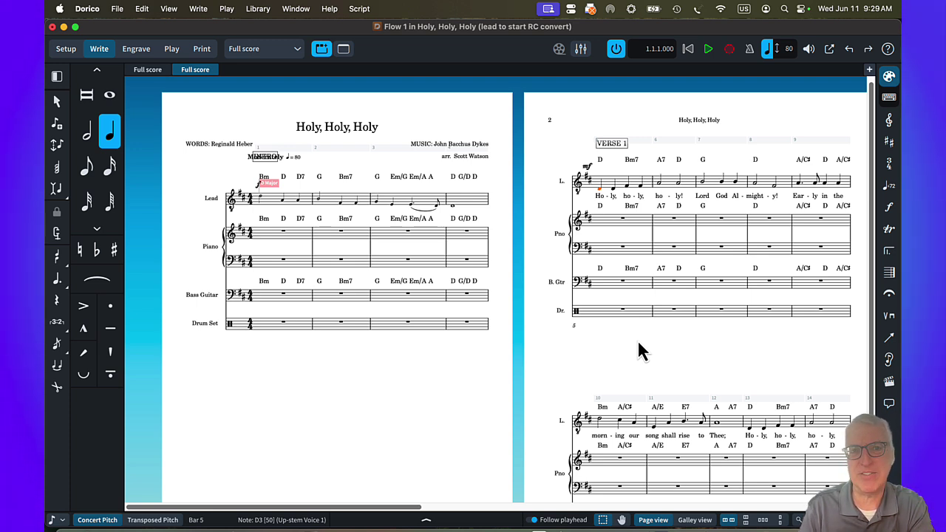
key("shift+super+l")
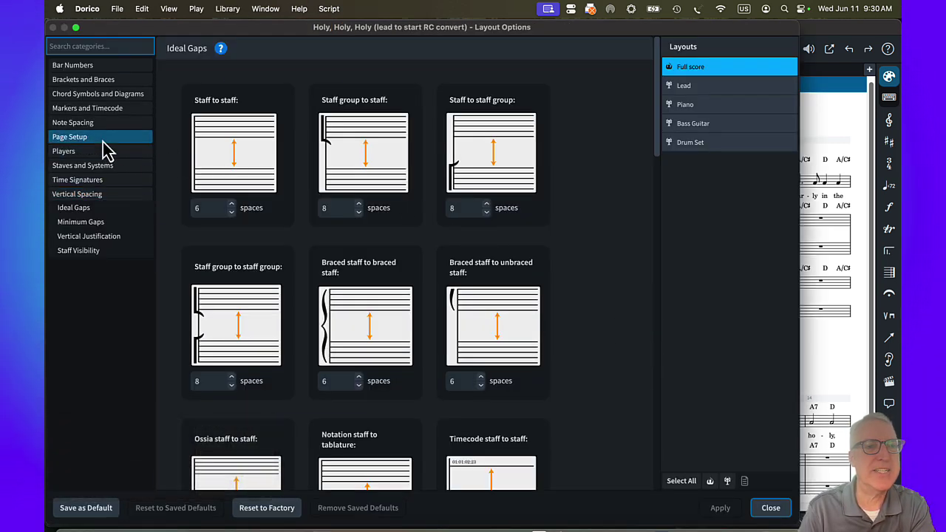
left_click(88, 138)
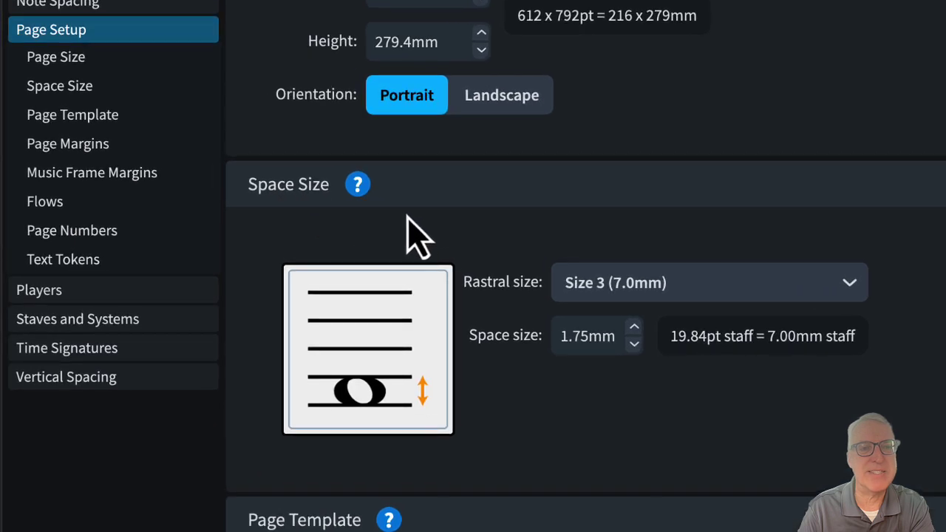
left_click(633, 296)
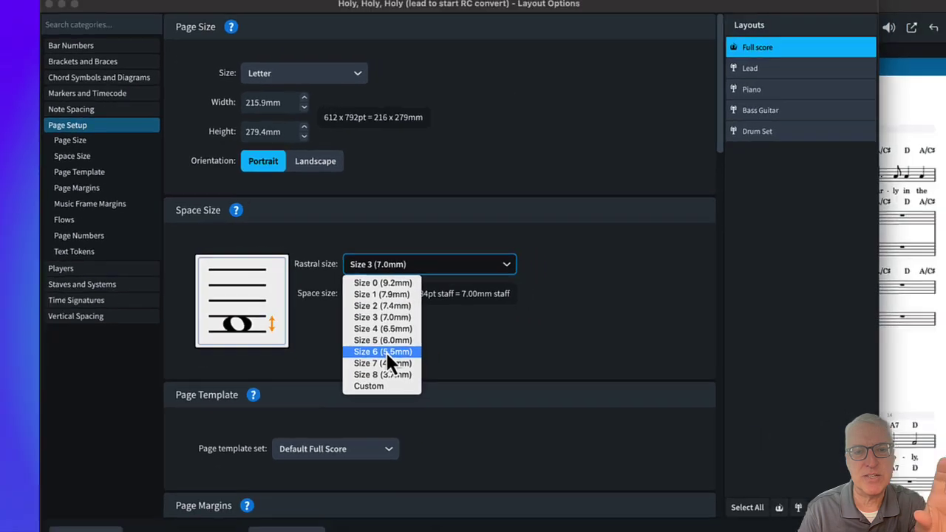
left_click(385, 352)
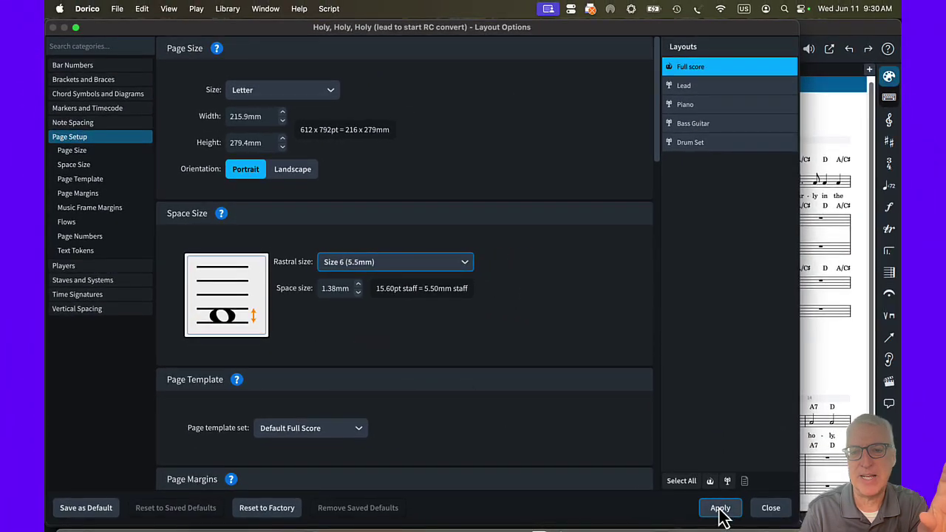
left_click(720, 510)
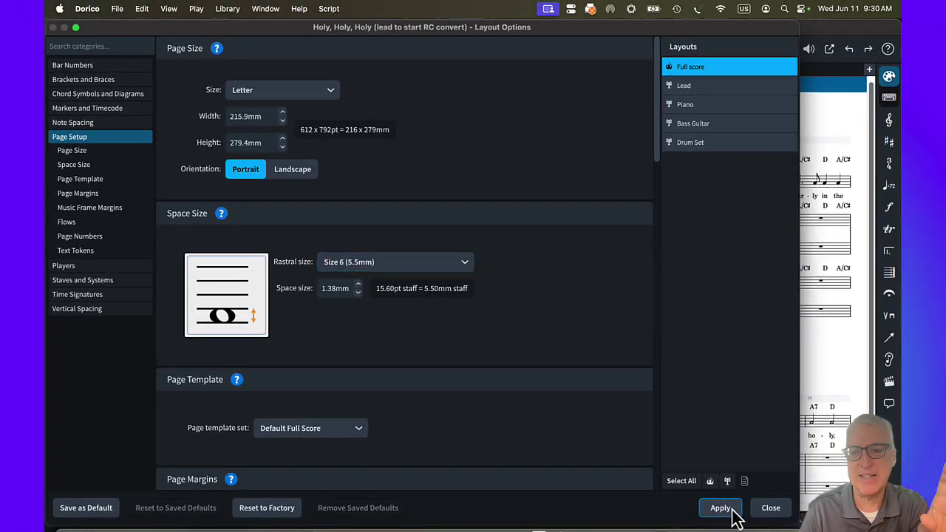
left_click(768, 510)
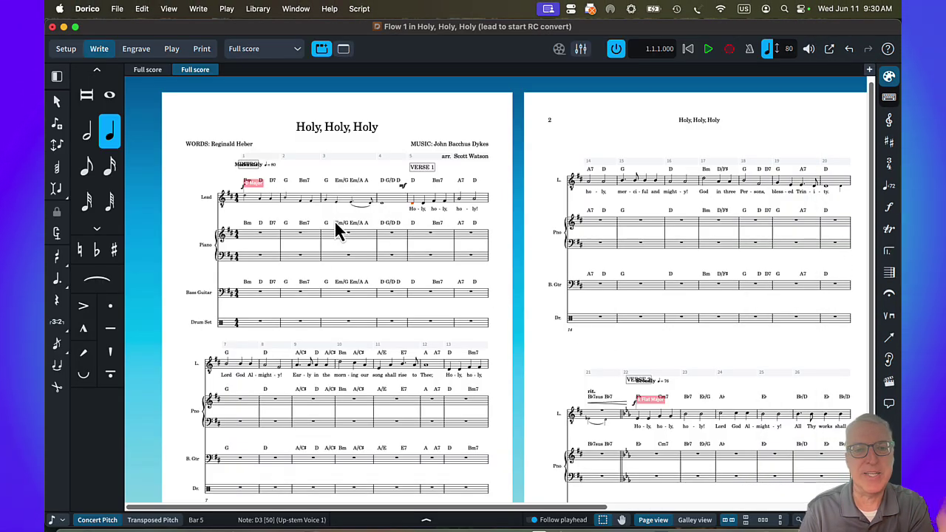
Start note input at bar 1 of the Piano's upper staff
scroll(318, 286, "down", 2)
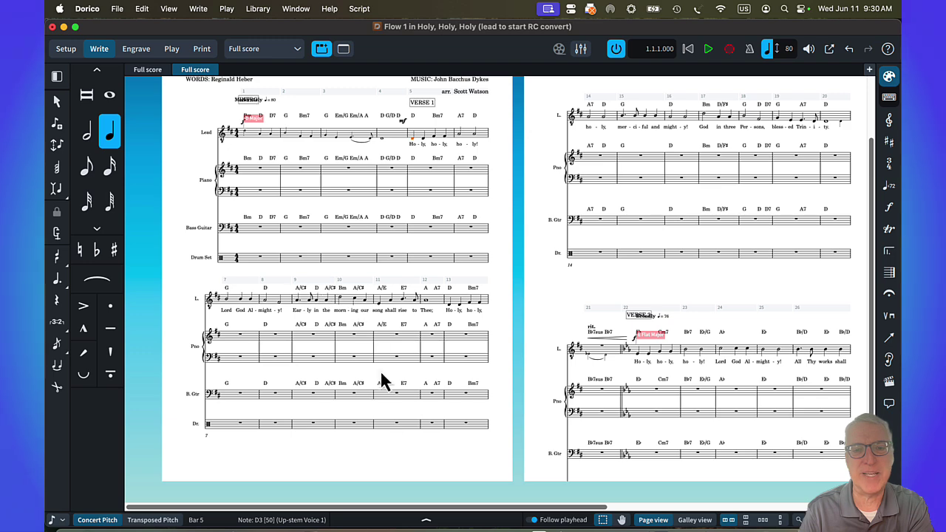
left_click_drag(429, 510, 680, 510)
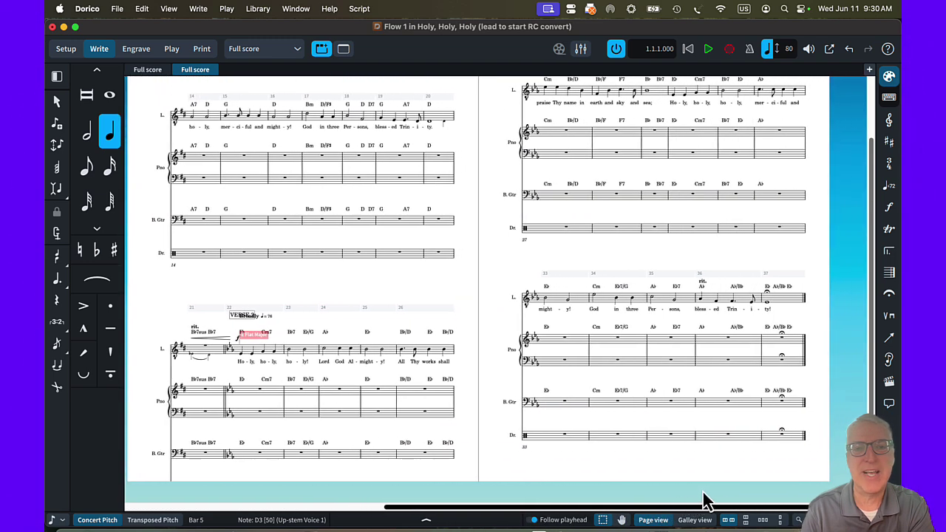
scroll(682, 501, "left", 10)
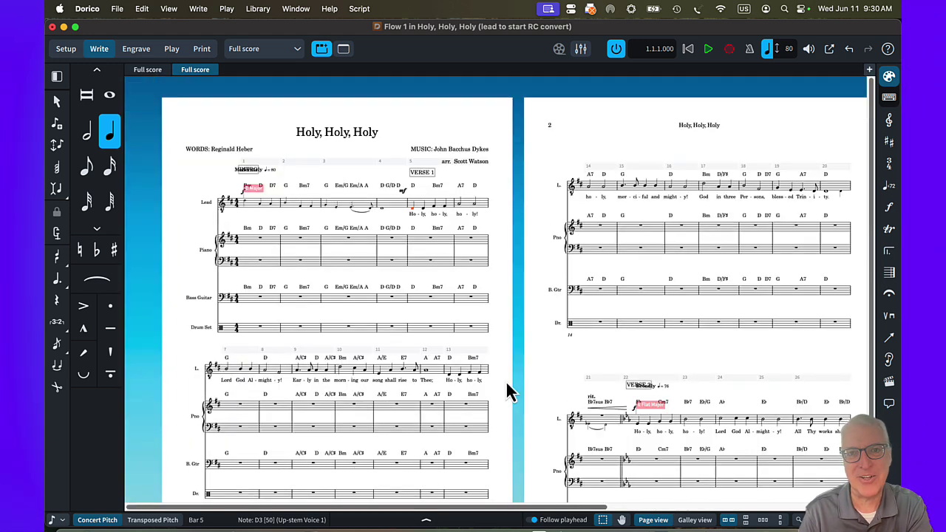
scroll(510, 390, "down", 2)
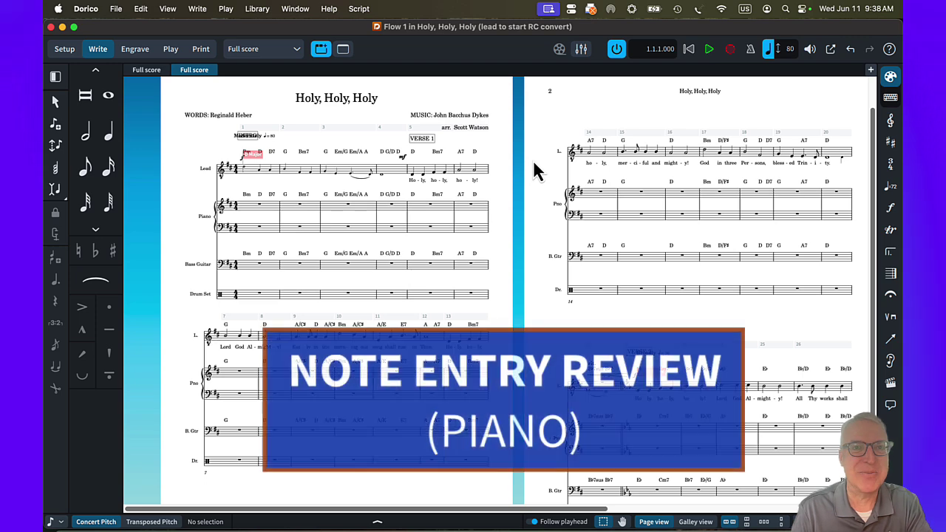
key("super+equal")
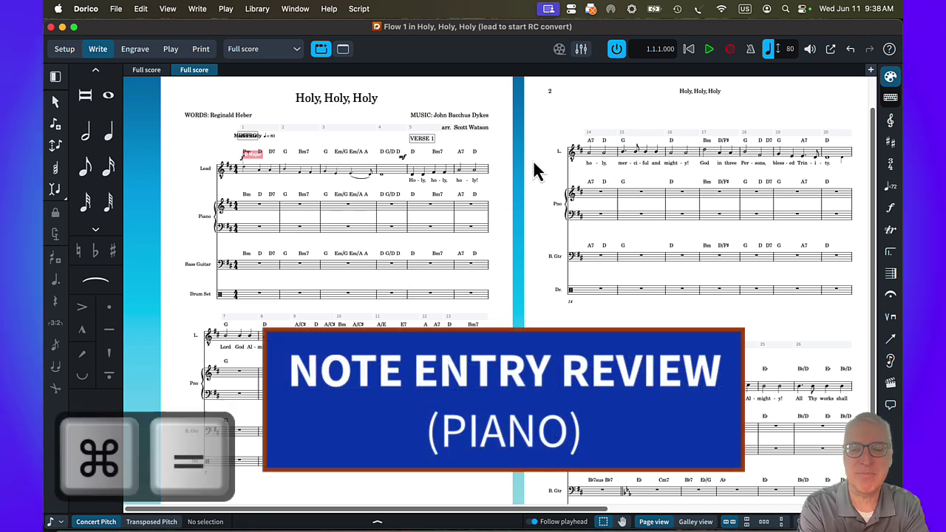
left_click(265, 253)
key("Return")
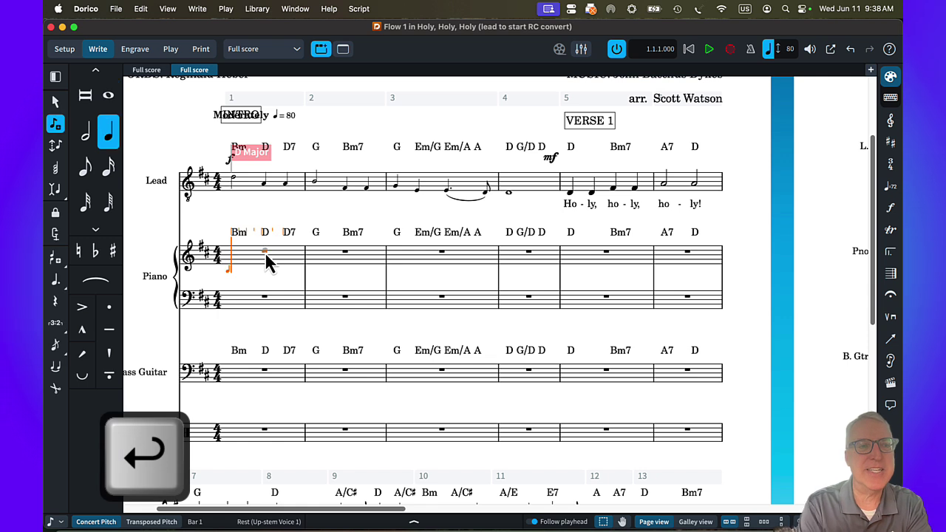
key("k")
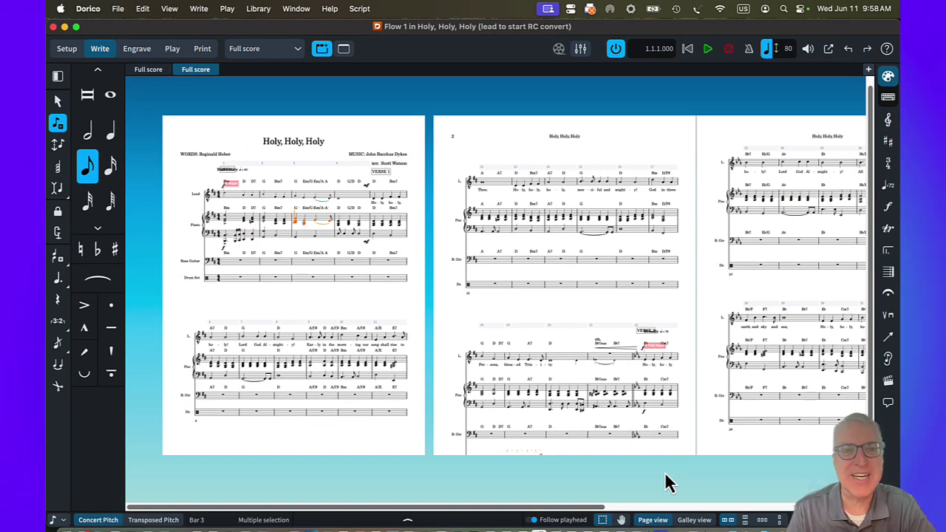
Examine the entered Piano chords and bass notes around bars 2 to 5 up close
key("super+equal")
key("super+equal")
key("super+equal")
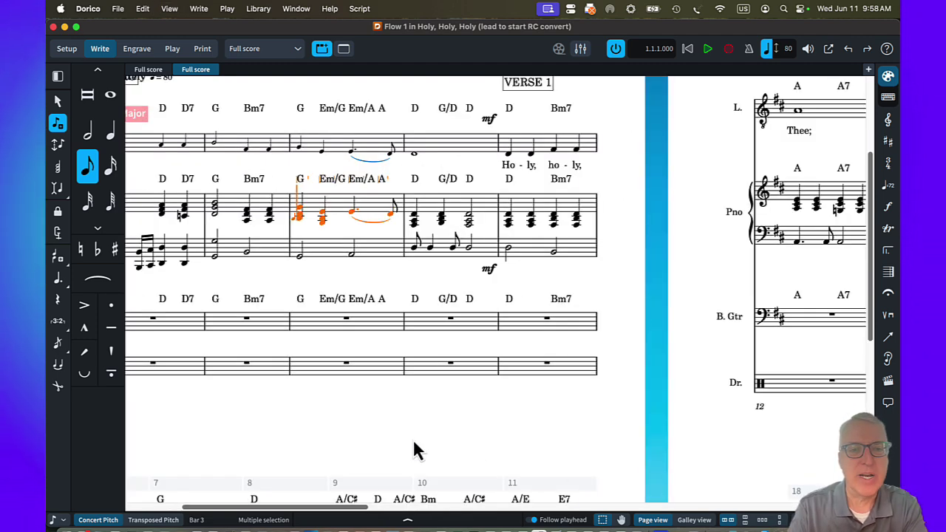
scroll(414, 446, "up", 2)
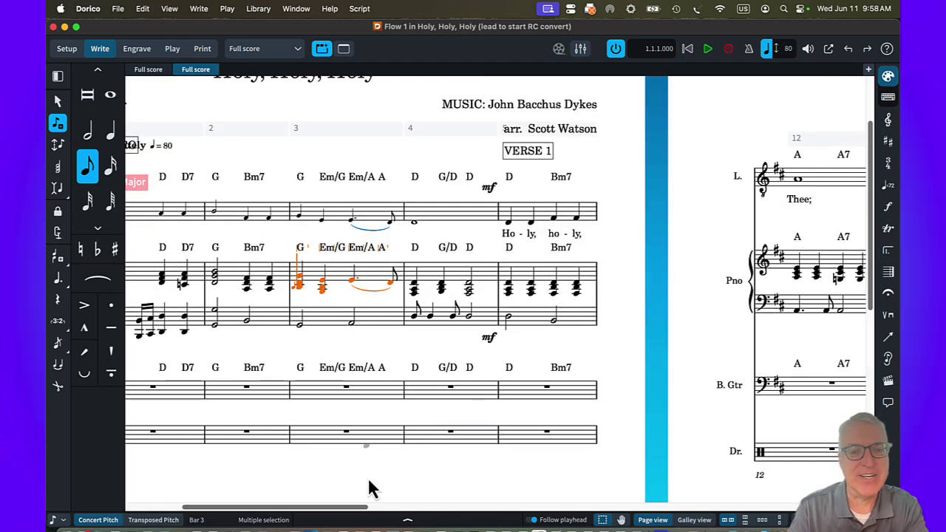
left_click_drag(362, 509, 349, 510)
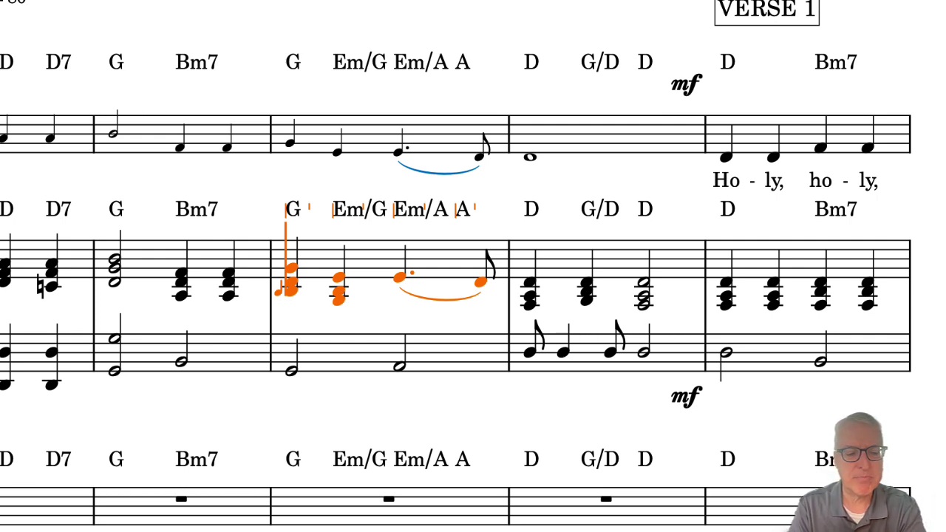
Add second-voice quarter-note pairs G–B and A–C♯ on beats 3 and 4 of bar 3 in the Piano's upper staff
key("shift+v")
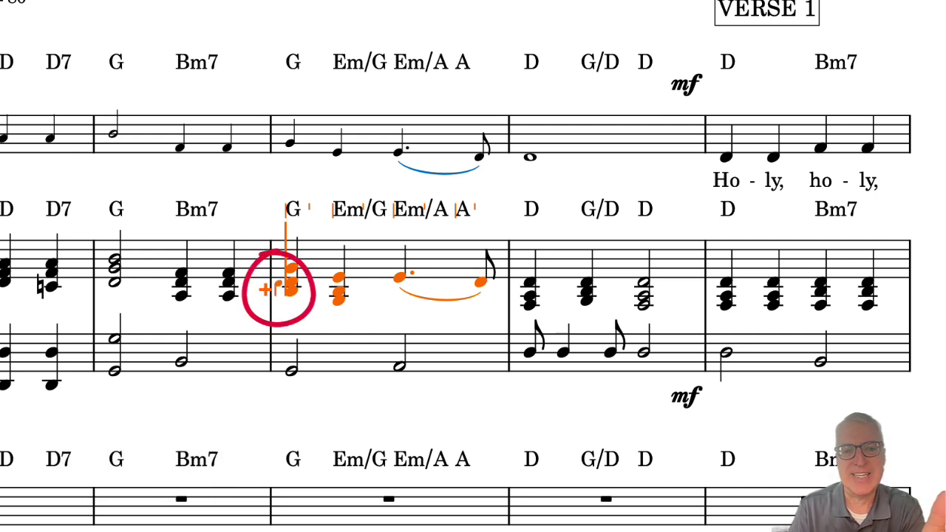
key("Right")
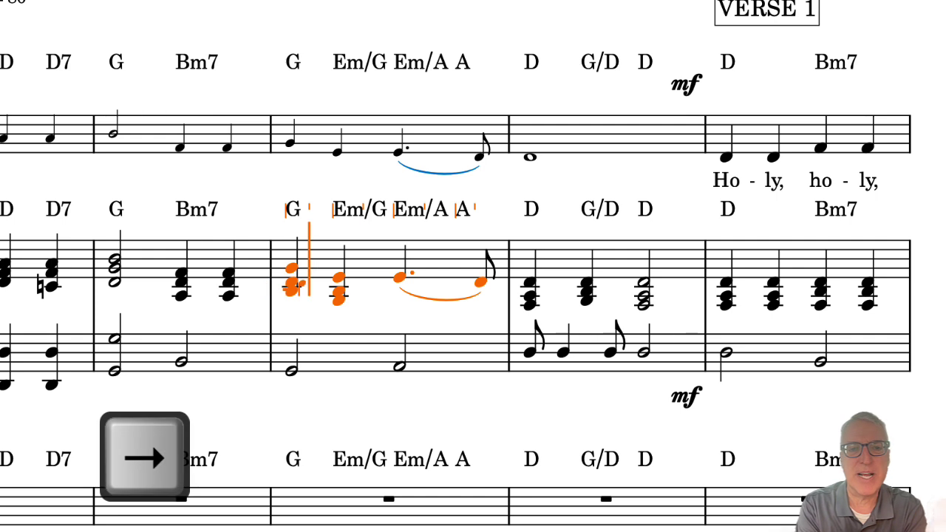
key("Right")
key("Right")
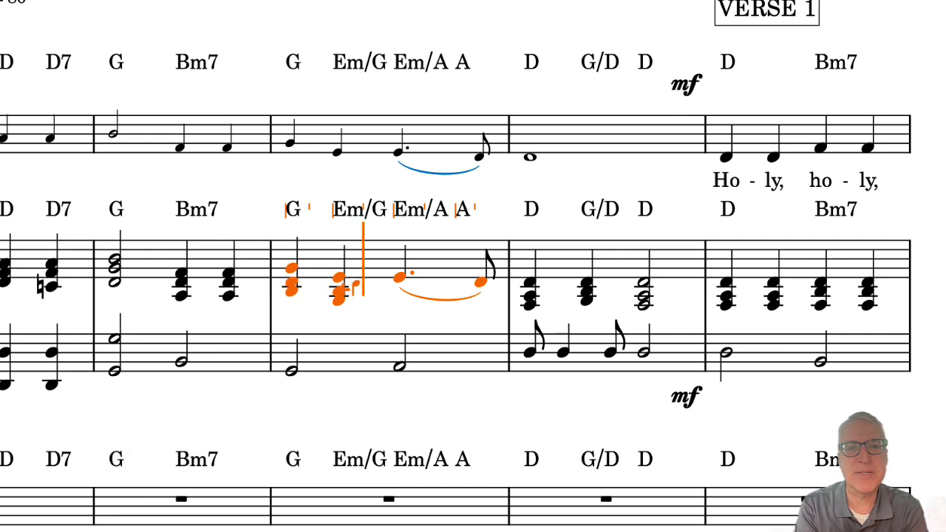
key("Right")
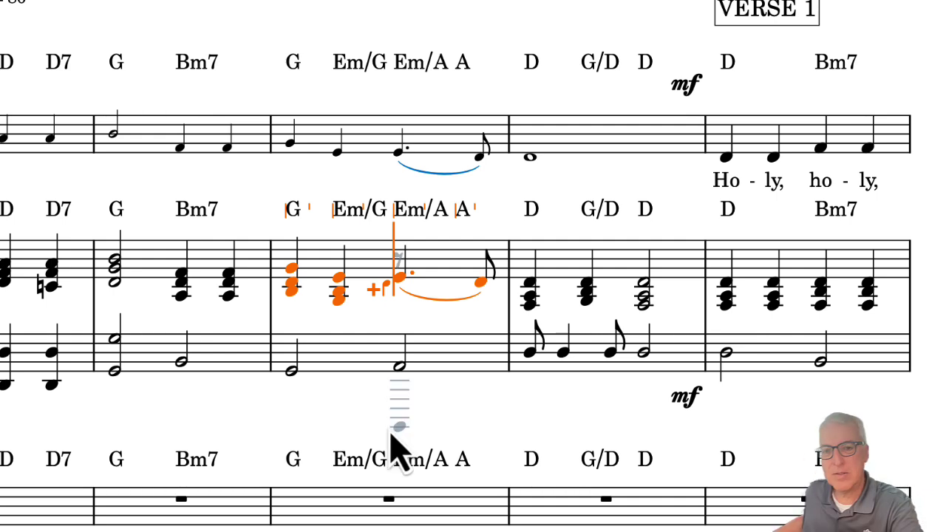
key("6")
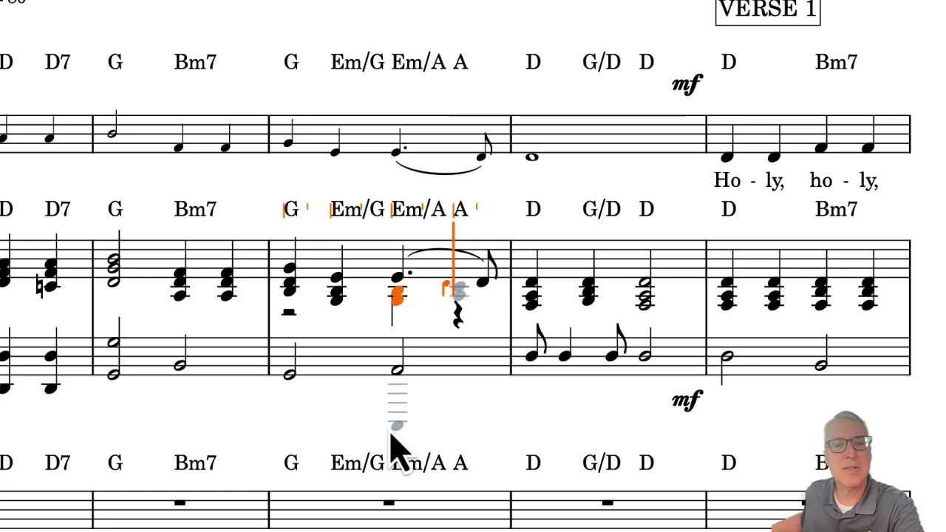
key("6")
key("Escape")
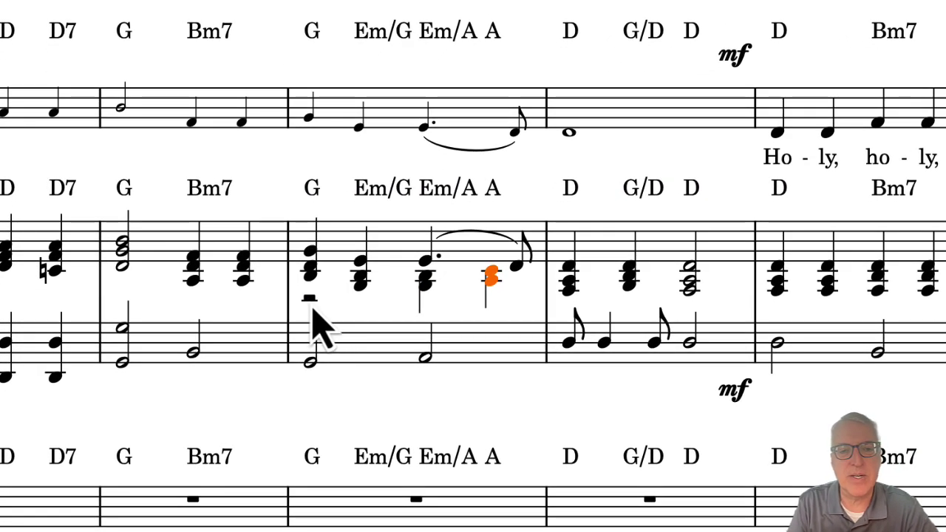
Remove the second-voice half rest at the start of bar 3 in the Piano's upper staff
left_click(311, 303)
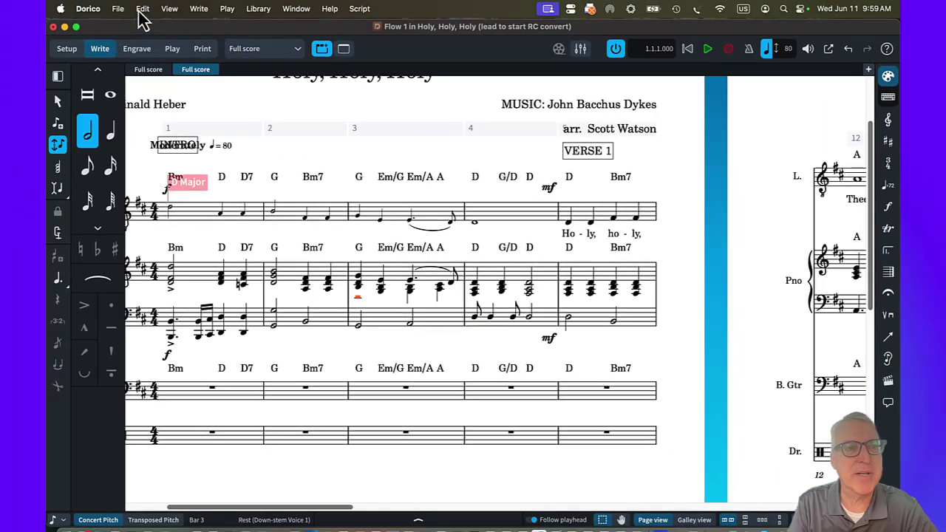
left_click(143, 9)
left_click(179, 154)
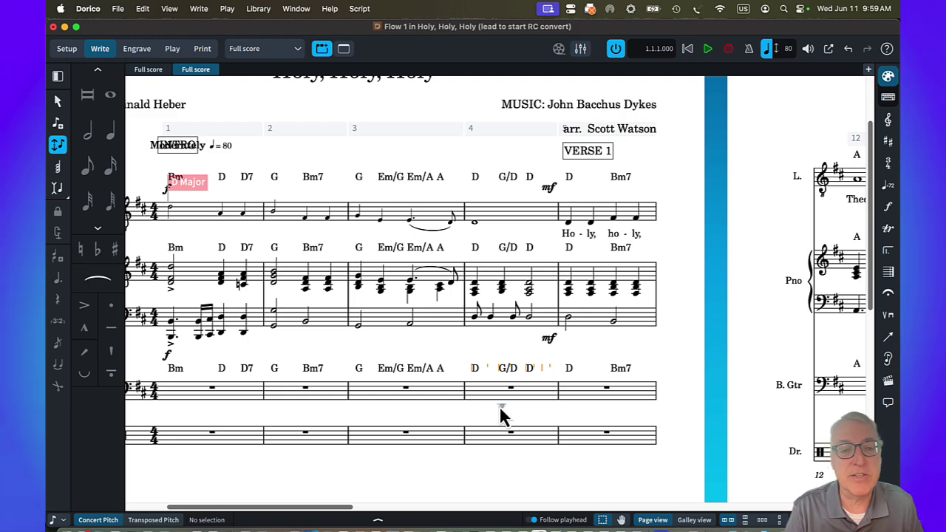
Add a low D whole note in a down-stem voice at bar 4 of the Piano's lower staff
key("shift+n")
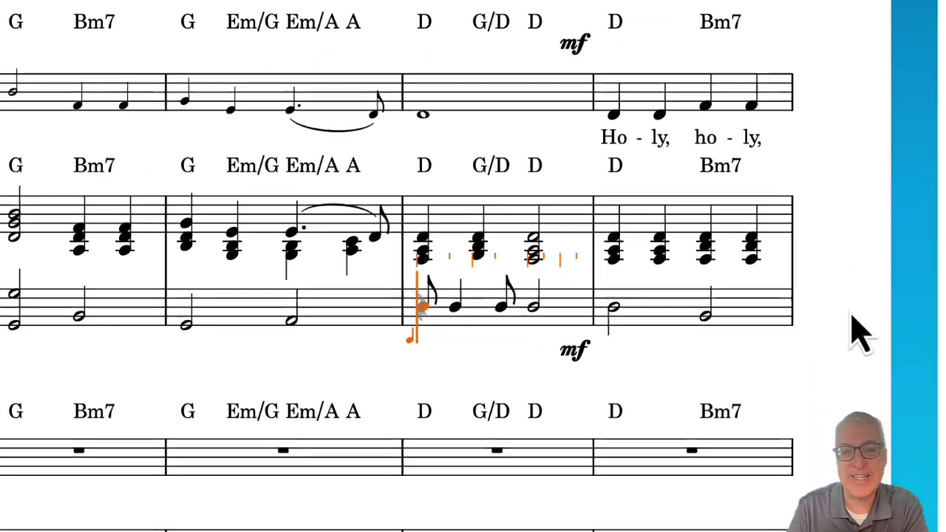
key("v")
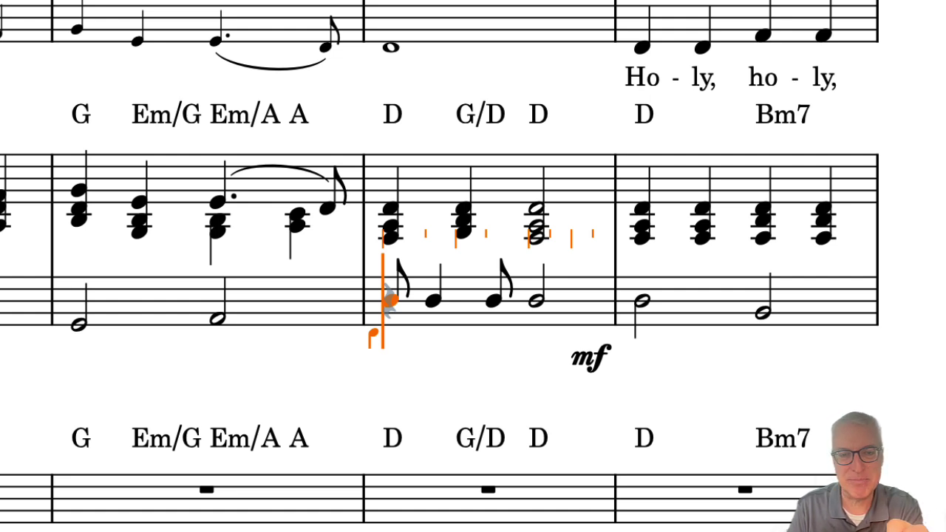
key("v")
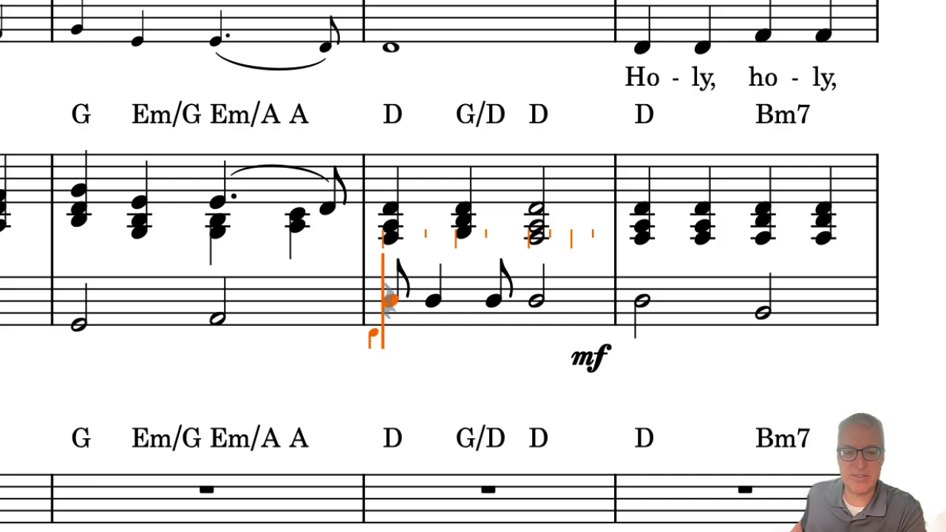
key("d")
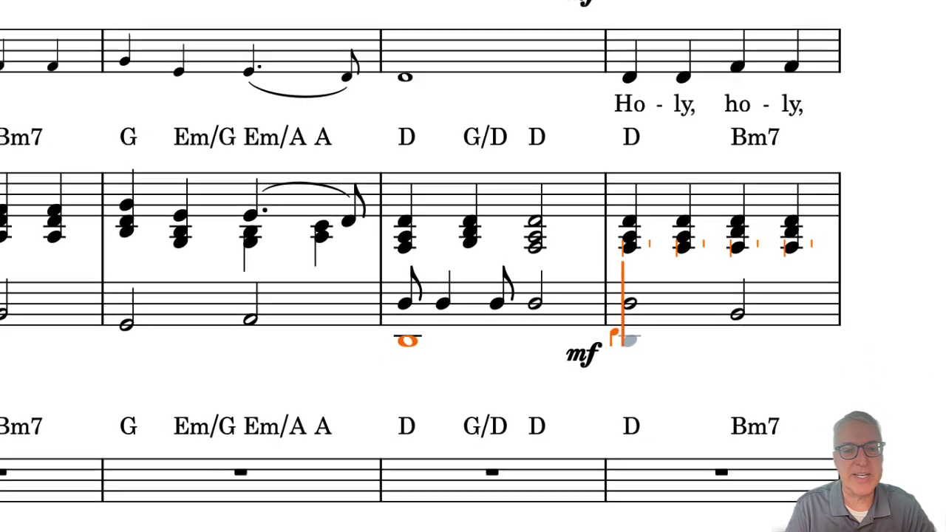
Add second-voice quarter notes D and C♮ under the D and D7 chords in bar 18 of the Piano's upper staff
key("ctrl+alt+2")
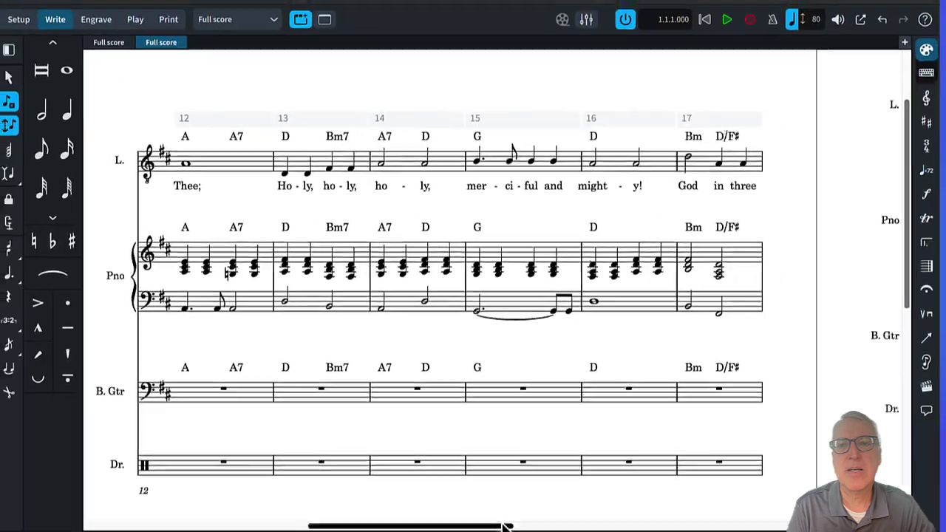
scroll(502, 451, "down", 5)
left_click(215, 309)
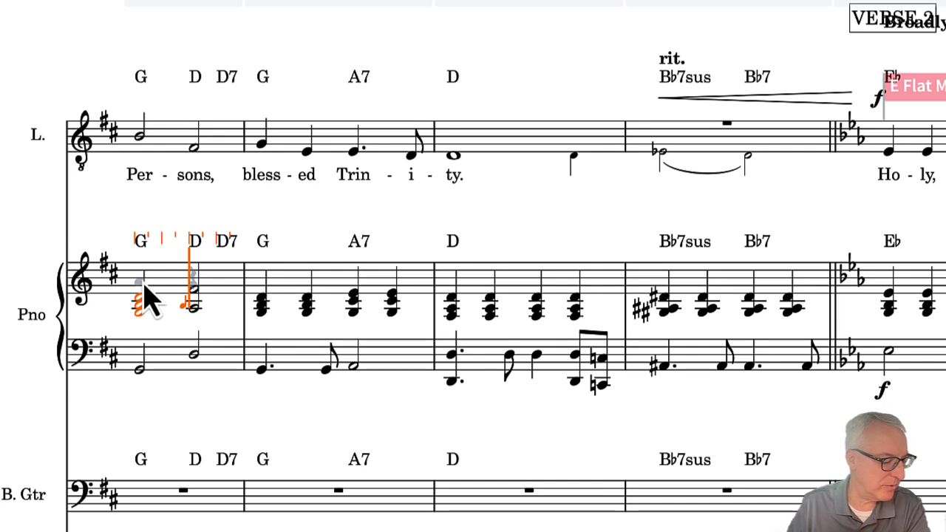
key("v")
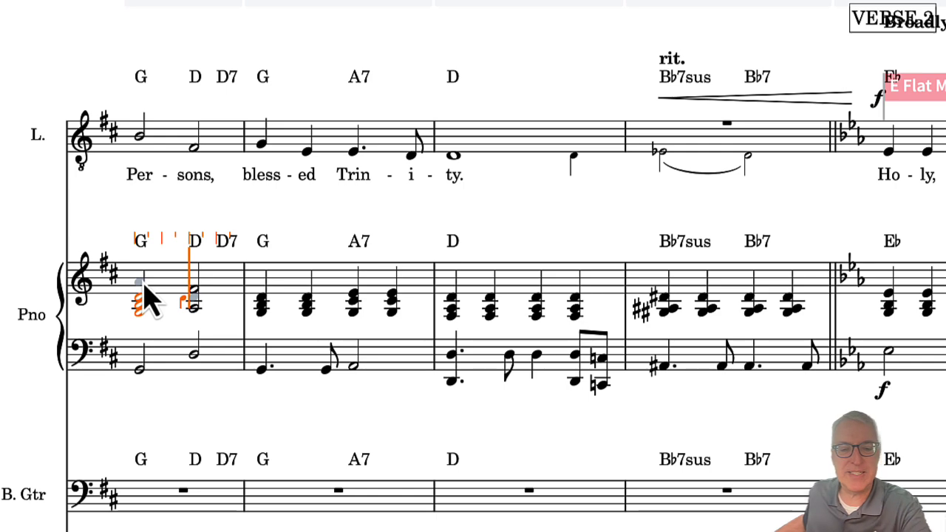
key("d")
key("c")
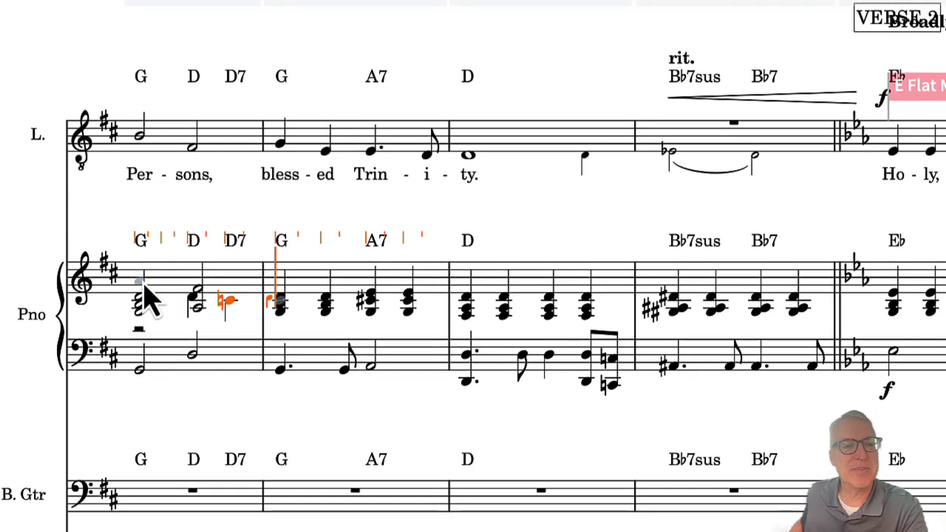
Remove the second-voice half rest at the start of bar 18 in the Piano's upper staff
left_click(142, 351)
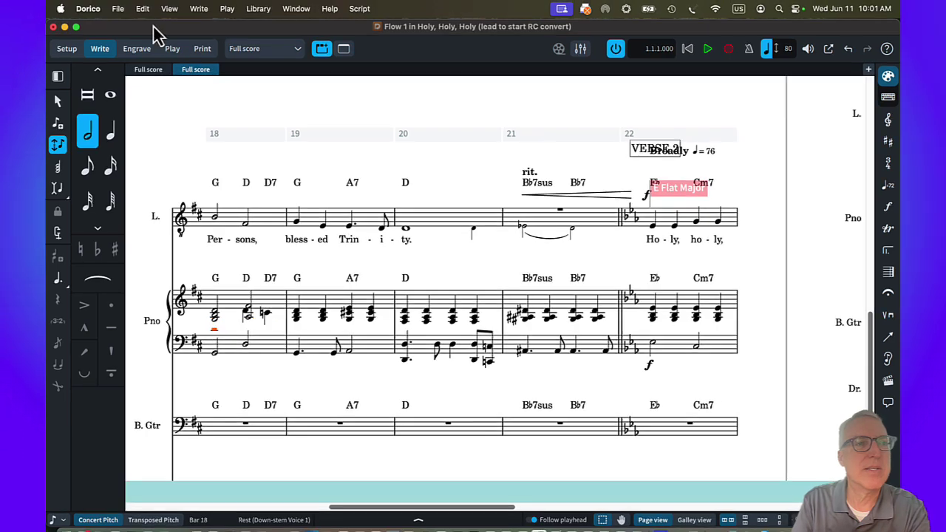
left_click(142, 9)
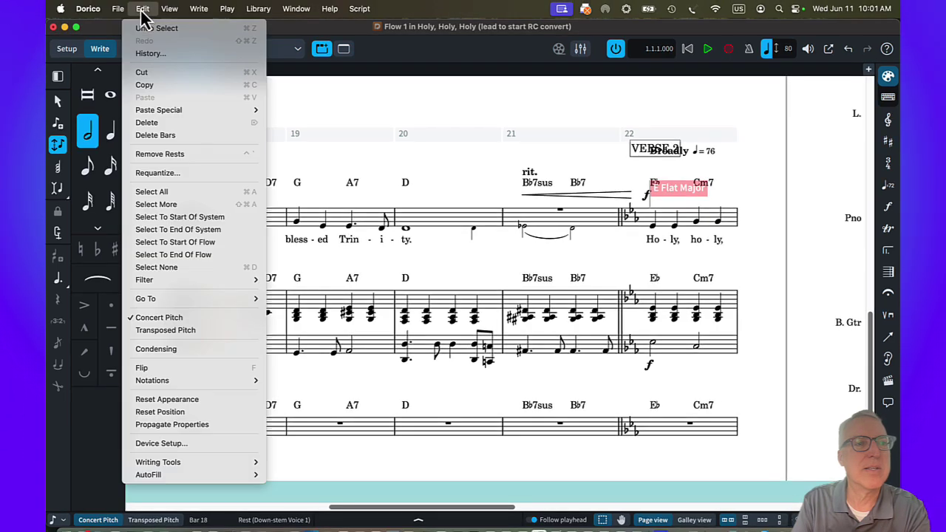
left_click(169, 155)
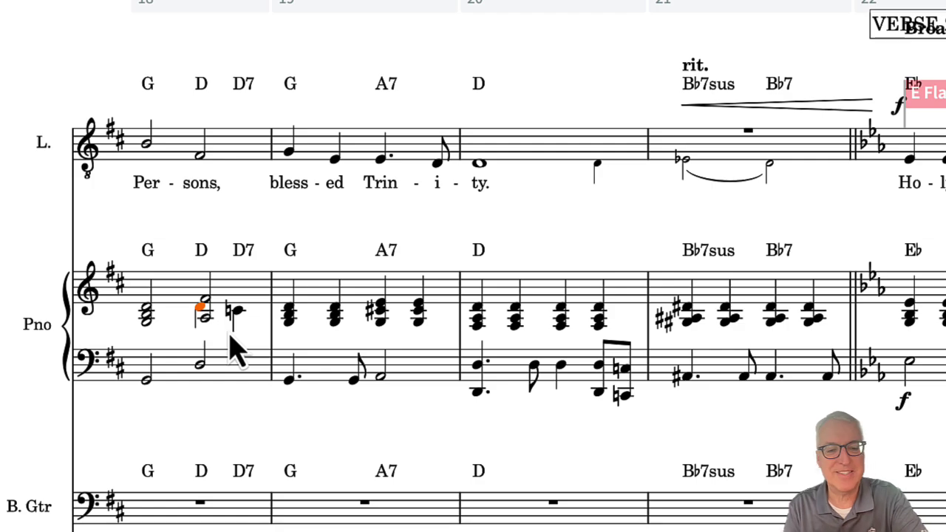
Slur the two second-voice quarter notes in bar 18 and those in bar 3 of the Piano's upper staff
key("s")
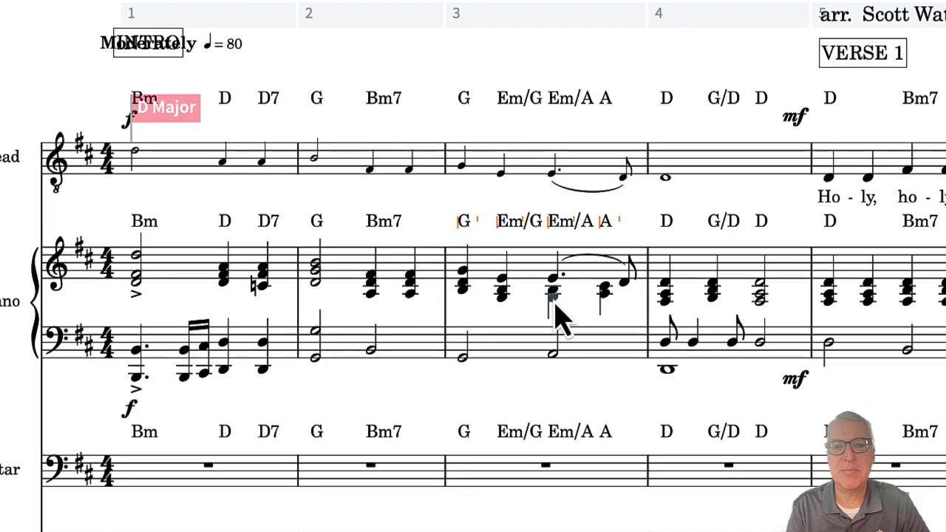
double_click(556, 314)
key("Escape")
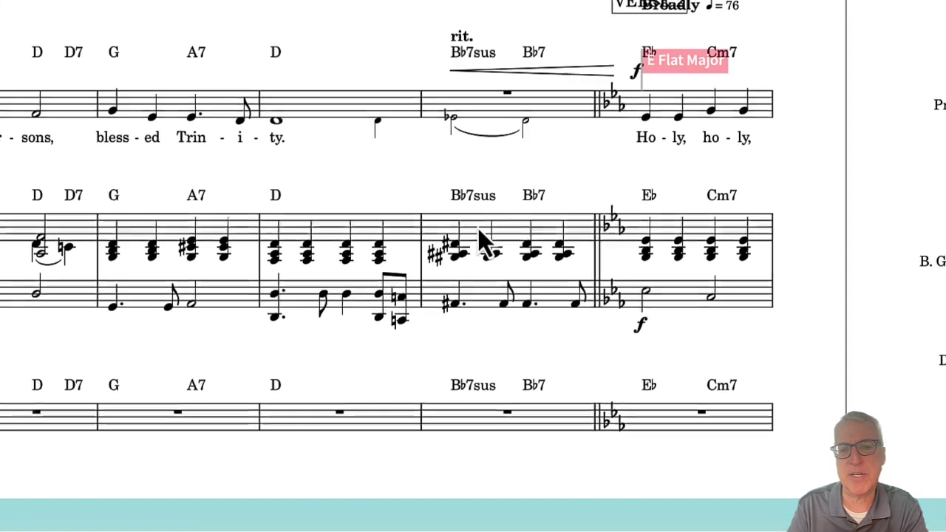
Respell the sharps in bar 21 of both Piano staves as flats
left_click(478, 229)
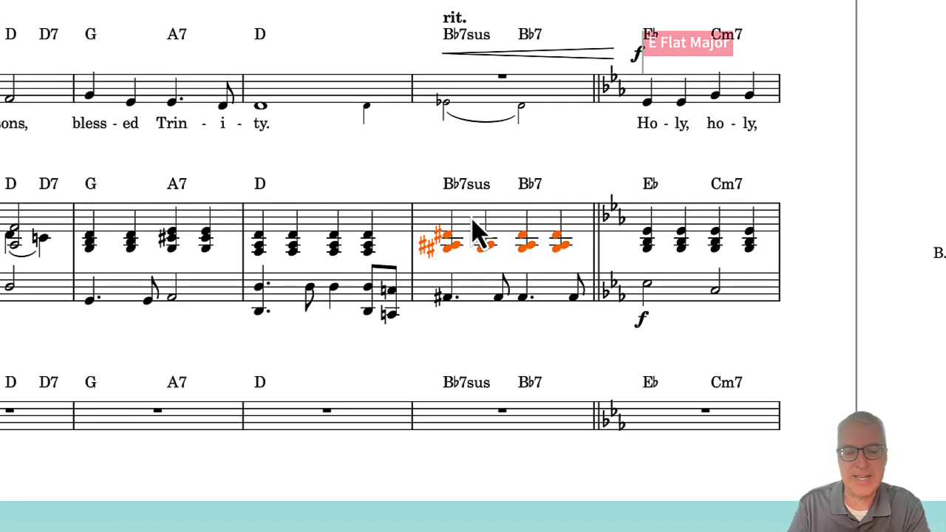
key("alt+equal")
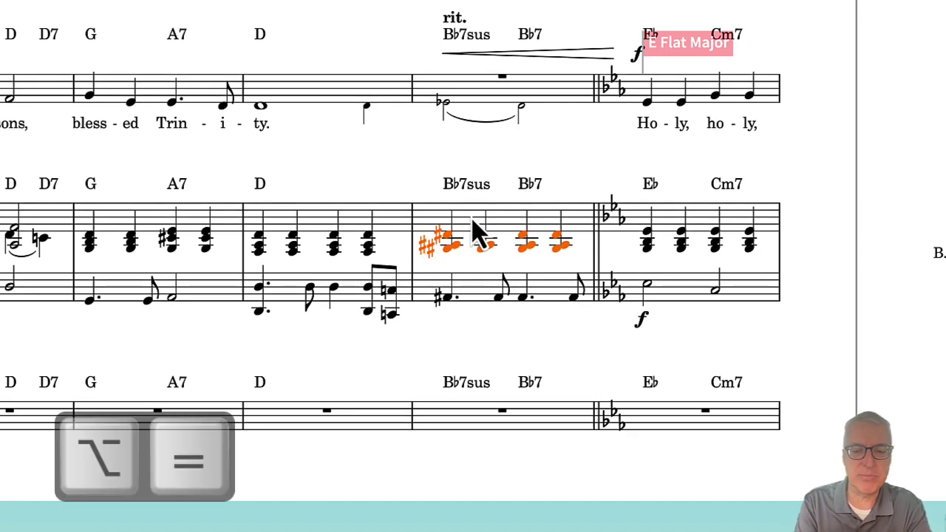
key("alt+equal")
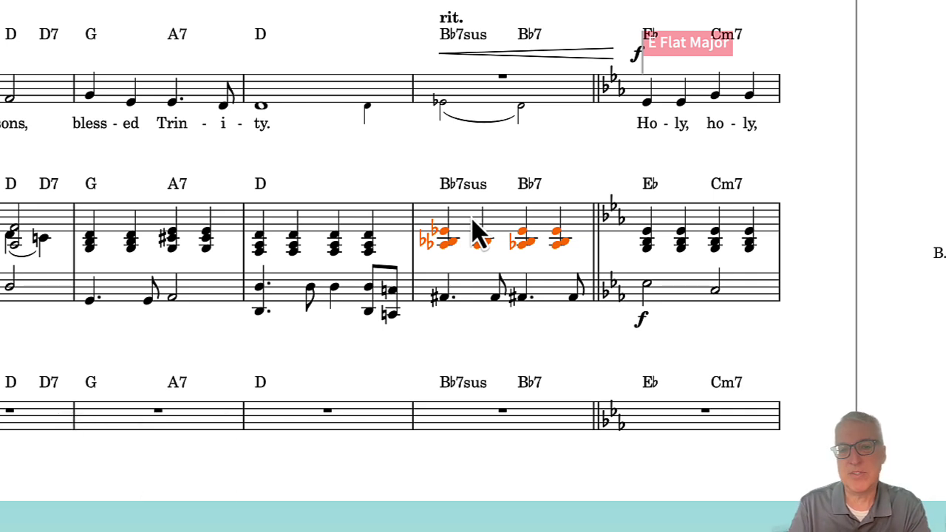
left_click(472, 292)
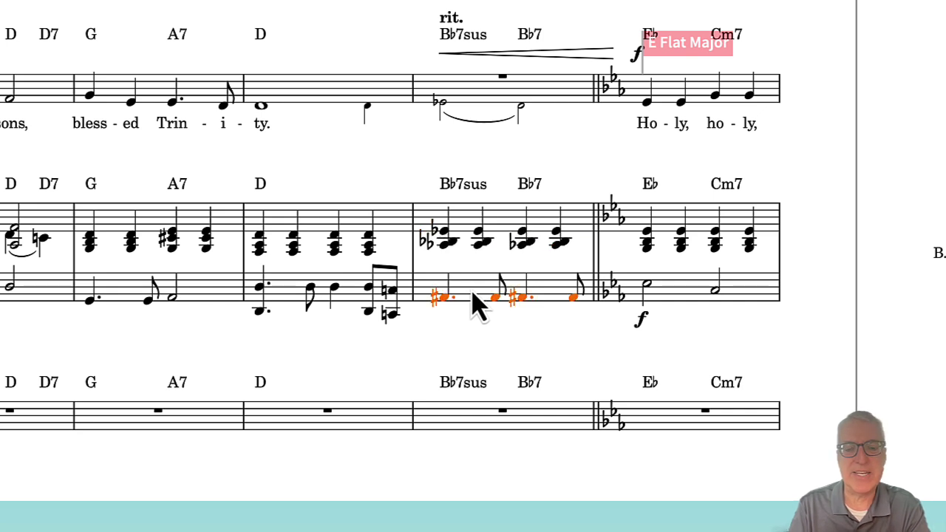
key("alt+equal")
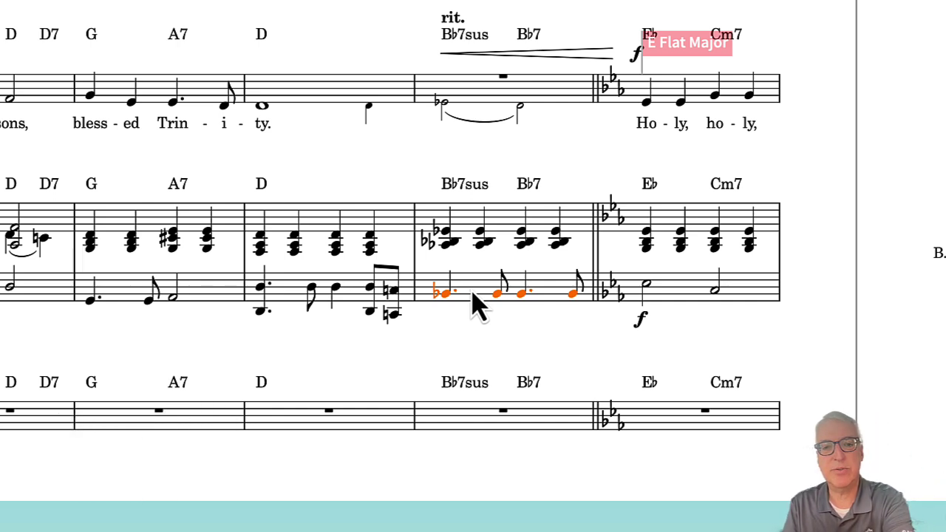
Add a B♭ whole note in the down-stem voice, an octave below the existing bass notes in bar 21 of the Piano's lower staff
key("v")
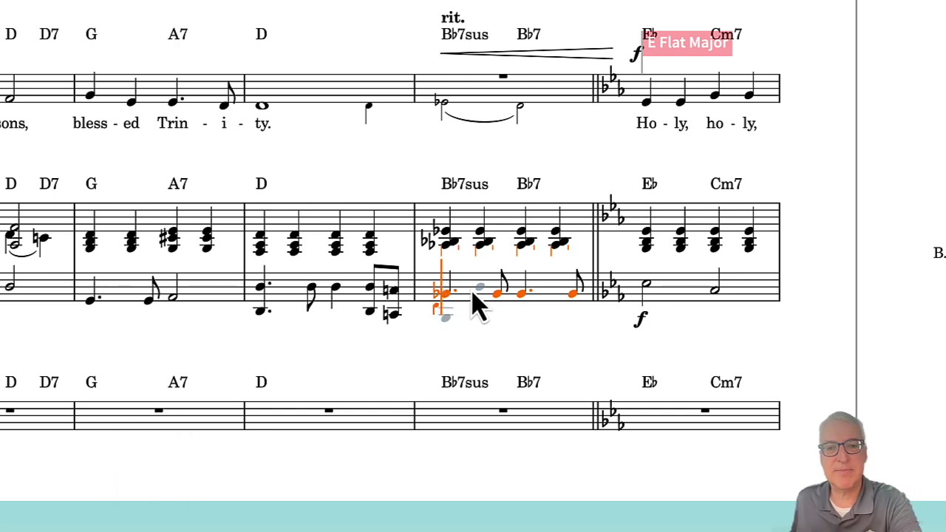
key("b")
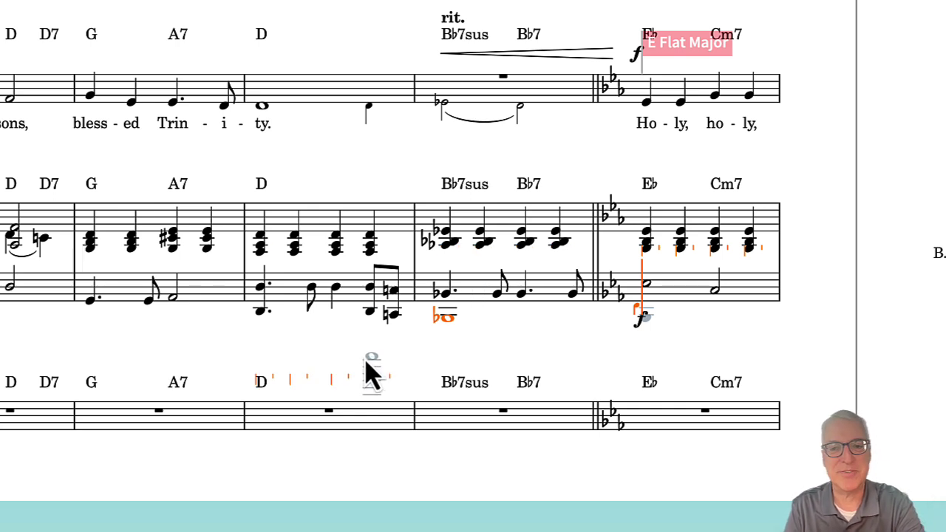
key("Escape")
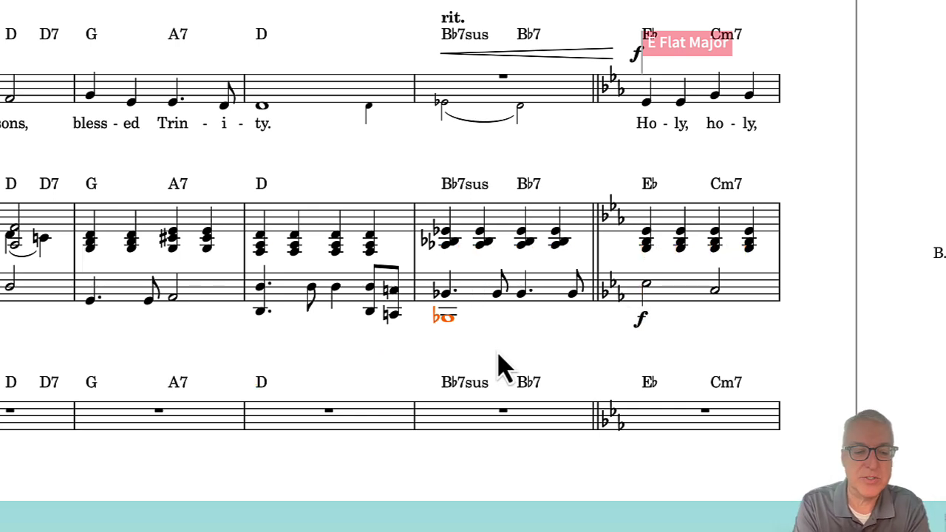
Add a crescendo hairpin to the Piano at the whole note in bar 21
key("shift+d")
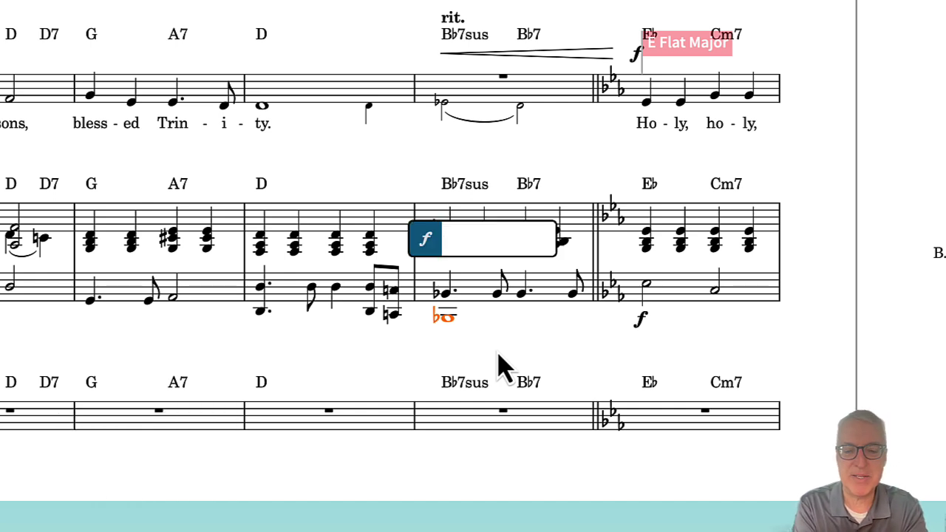
type("<")
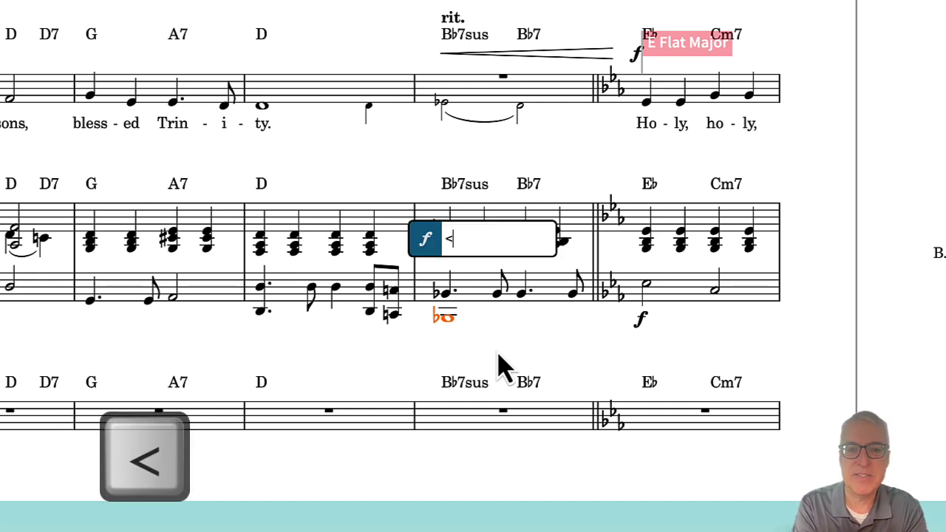
key("Return")
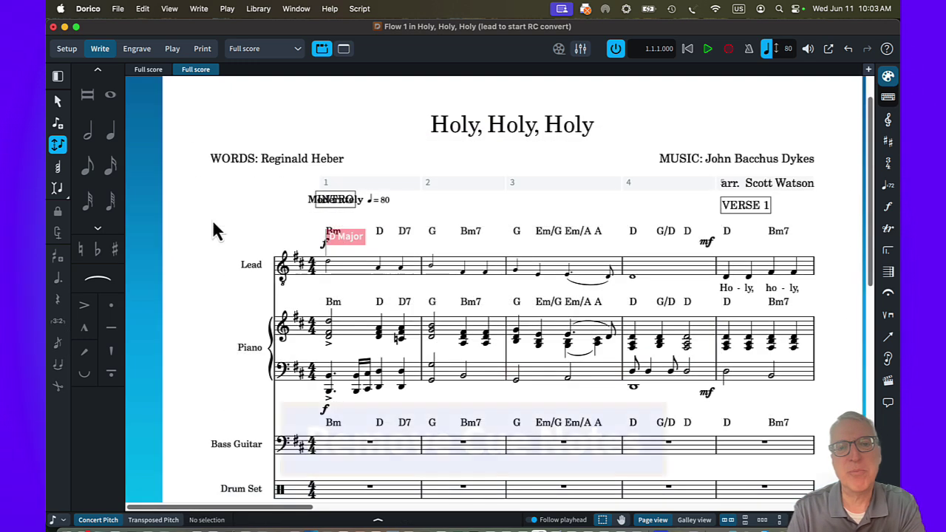
Delete the cue notes in bars 1 to 4 of the Lead staff
left_click(345, 271)
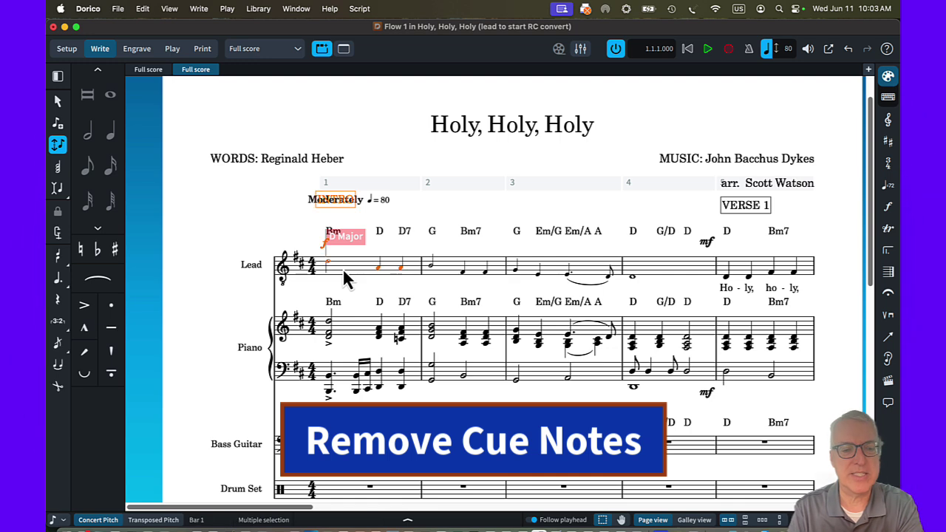
left_click(657, 270, "shift")
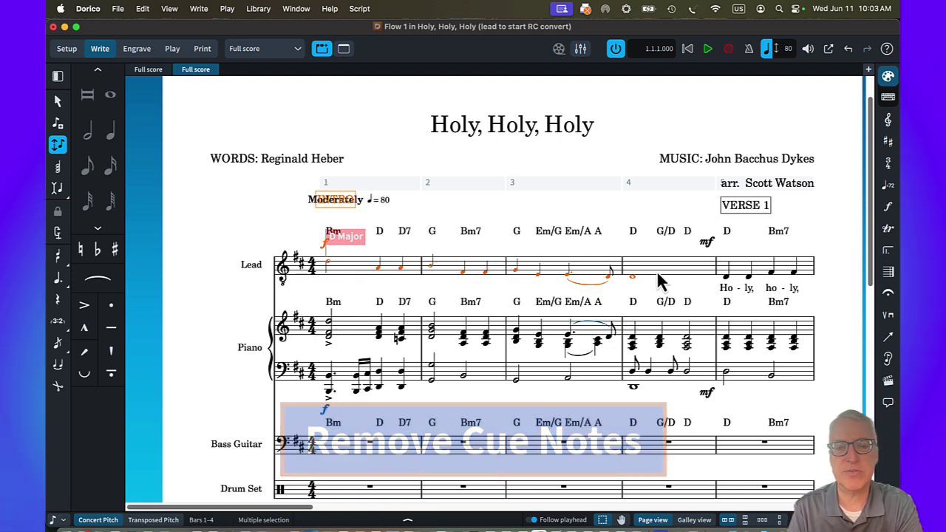
key("Delete")
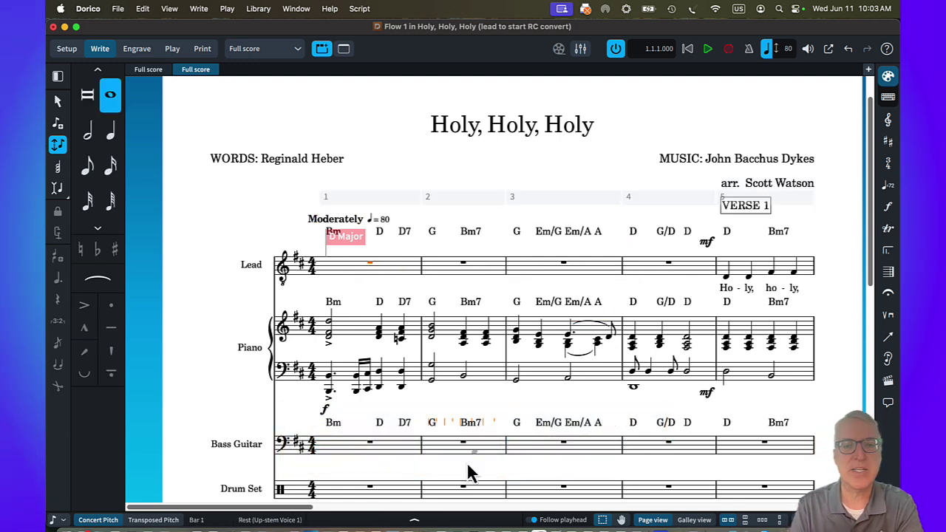
Delete the remaining down-stem cue notes in bars 20 and 21 of the Lead staff, keeping the melody's whole note
left_click_drag(303, 510, 490, 509)
scroll(466, 366, "down", 5)
scroll(465, 366, "down", 5)
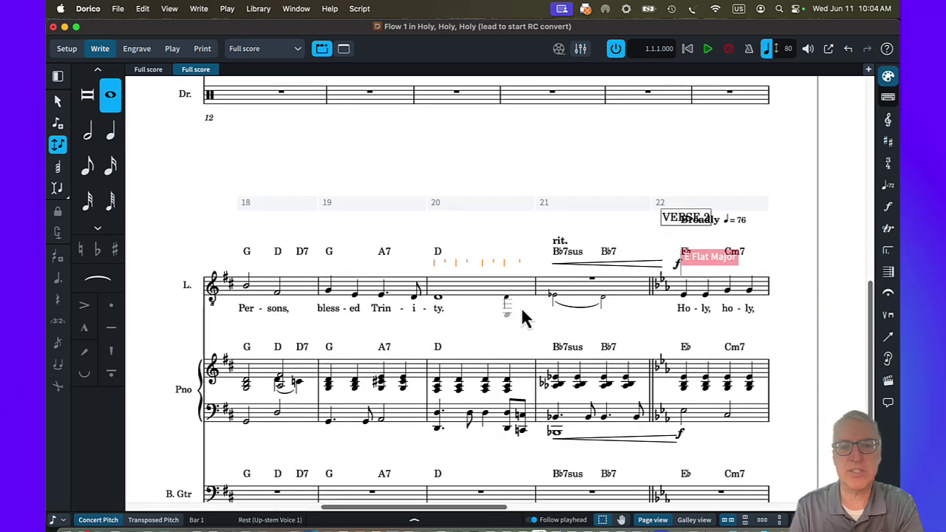
left_click(566, 298)
key("Delete")
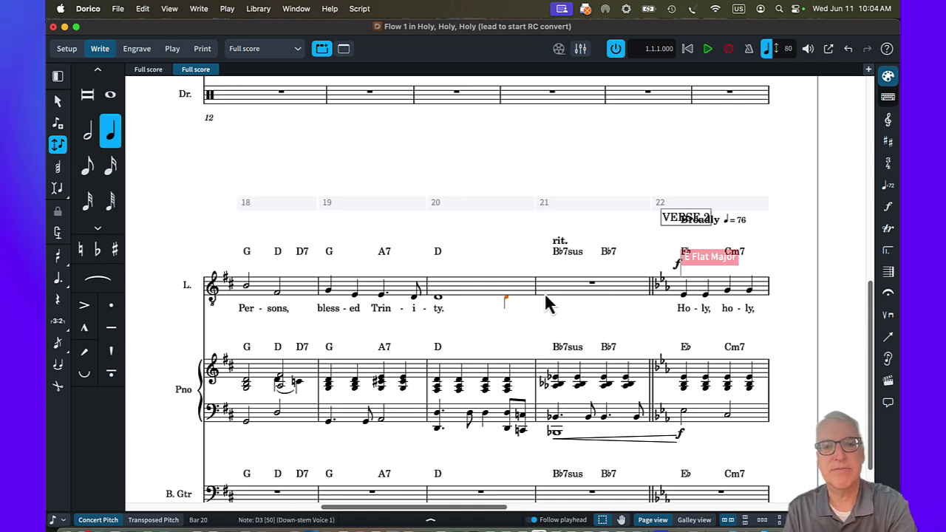
left_click(507, 302)
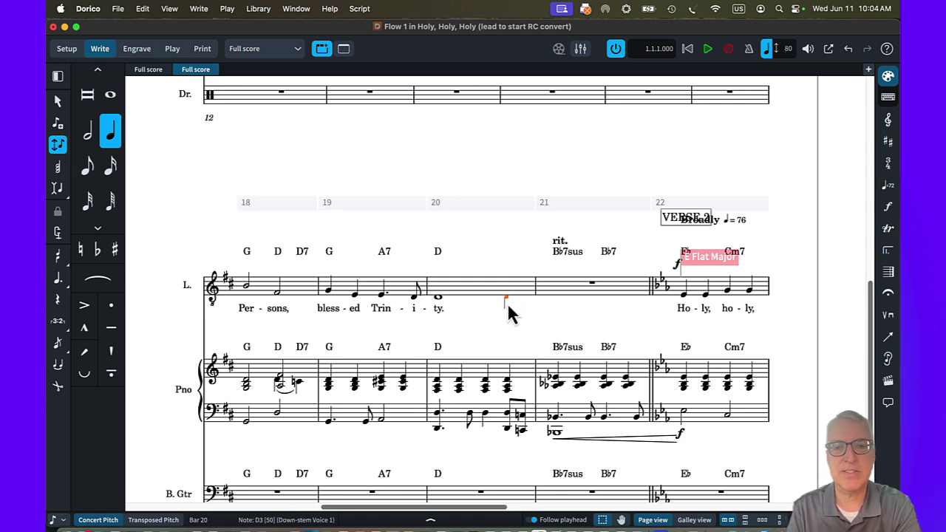
key("Delete")
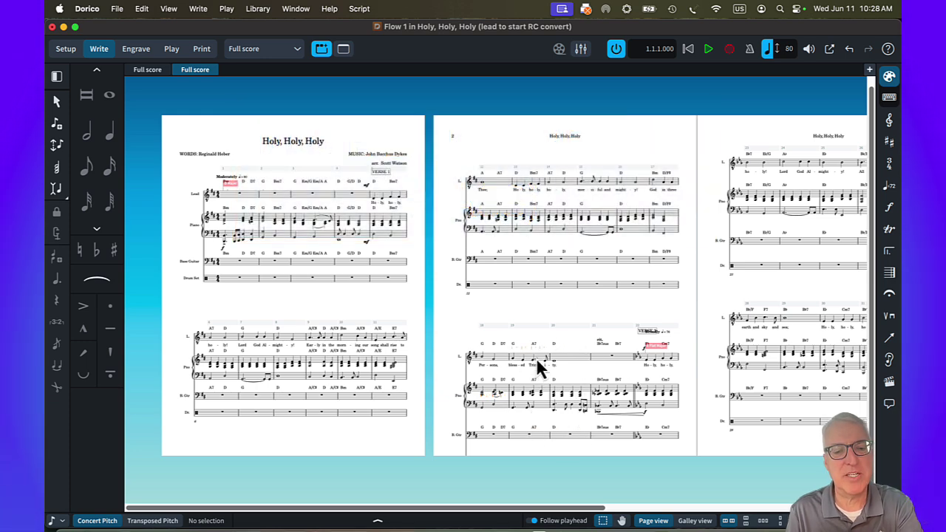
Move the lower system on page 2 upward with Staff Spacing in Engrave mode so its Drum Set staff fits, and return to Write mode
key("super+3")
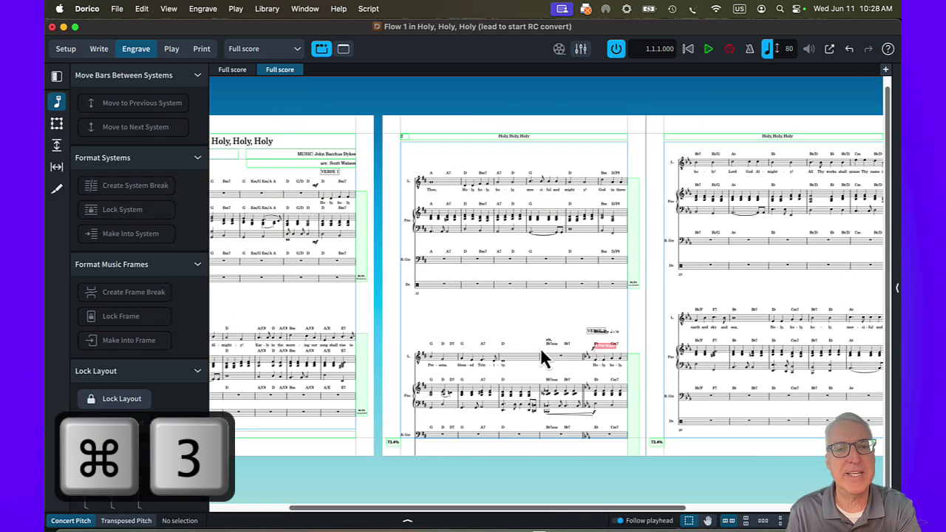
left_click(57, 147)
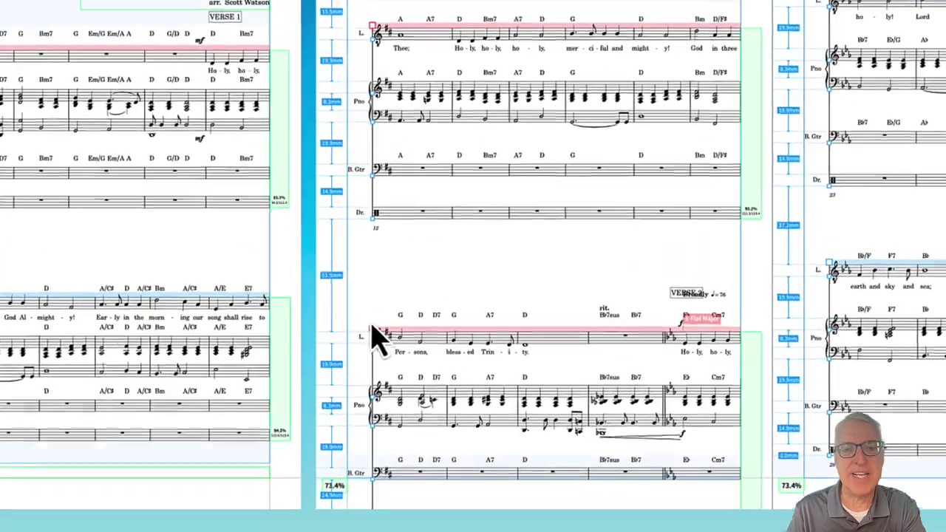
left_click_drag(409, 347, 409, 318)
left_click_drag(367, 275, 366, 273)
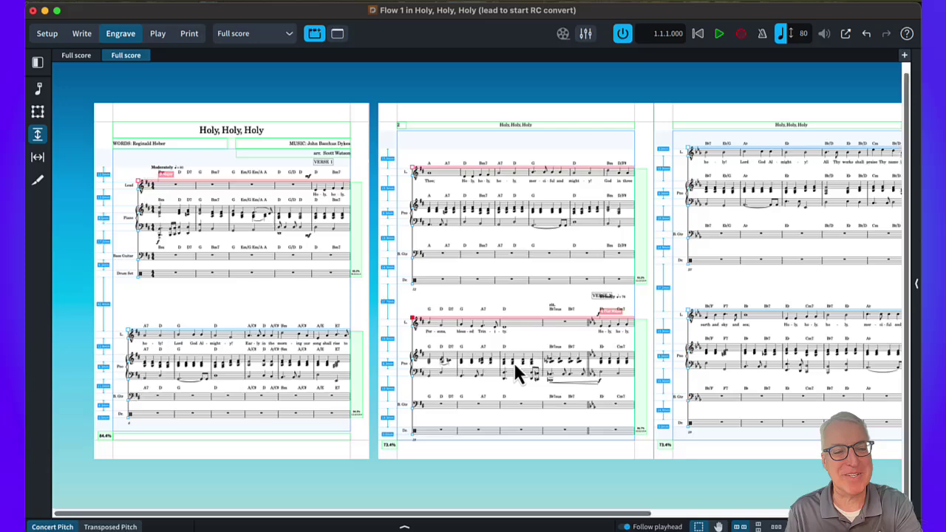
key("super+2")
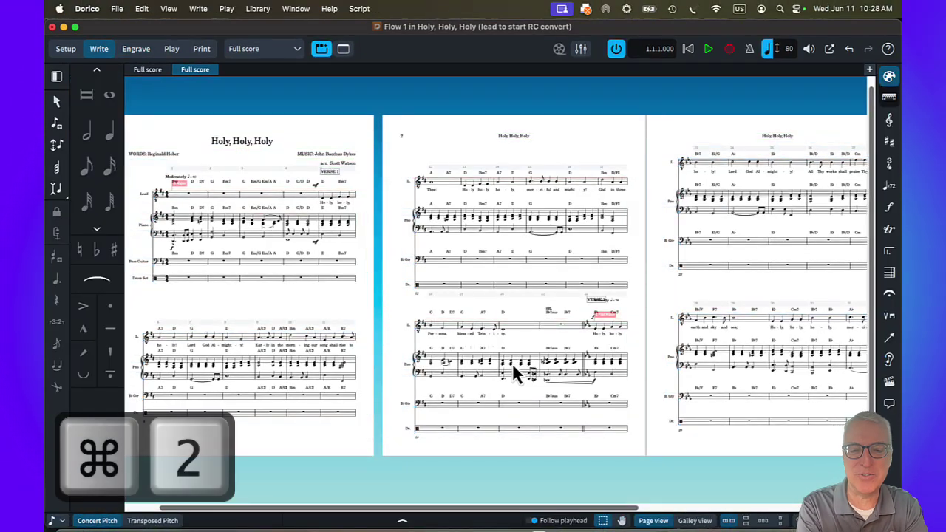
Enter an eighth-note B on beat 2 of bar 1 in the Bass Guitar staff, replacing the upper-octave B with the lower octave
key("super+equal")
key("super+equal")
scroll(321, 268, "up", 2)
double_click(319, 255)
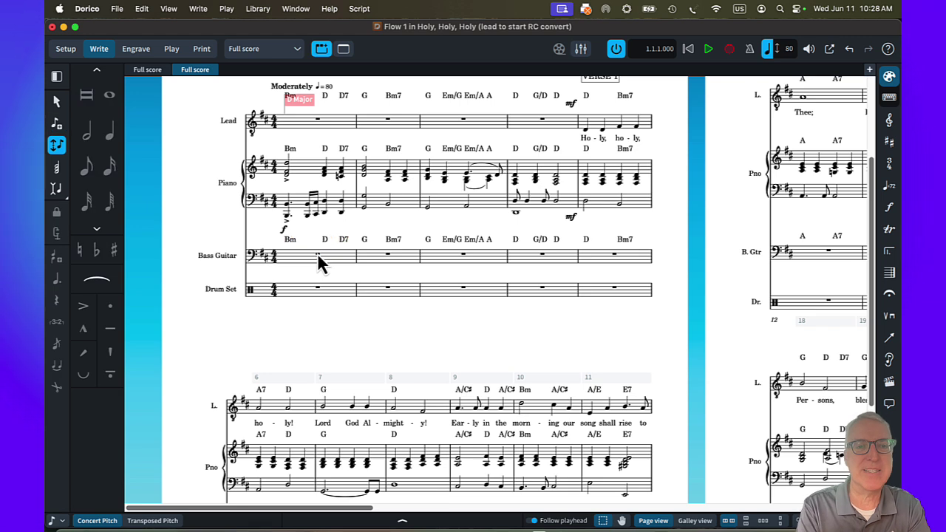
key("Return")
key("6")
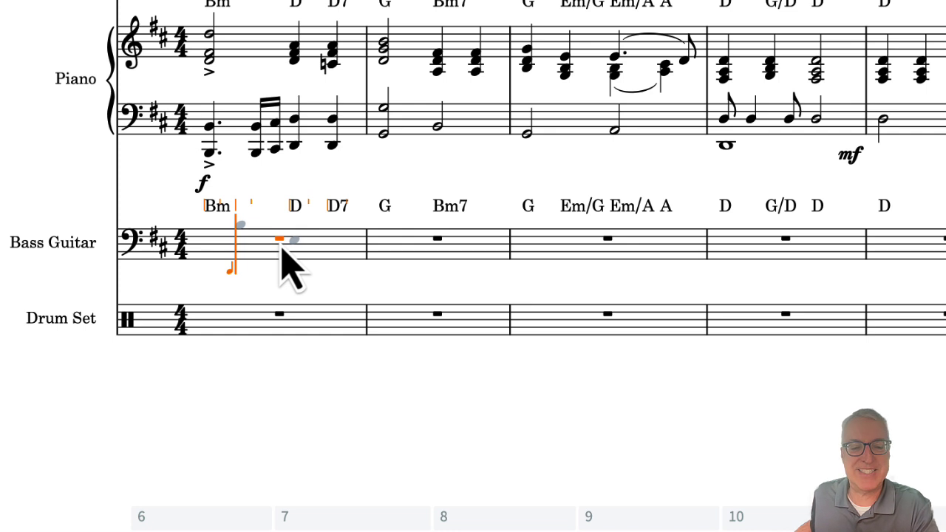
key("b")
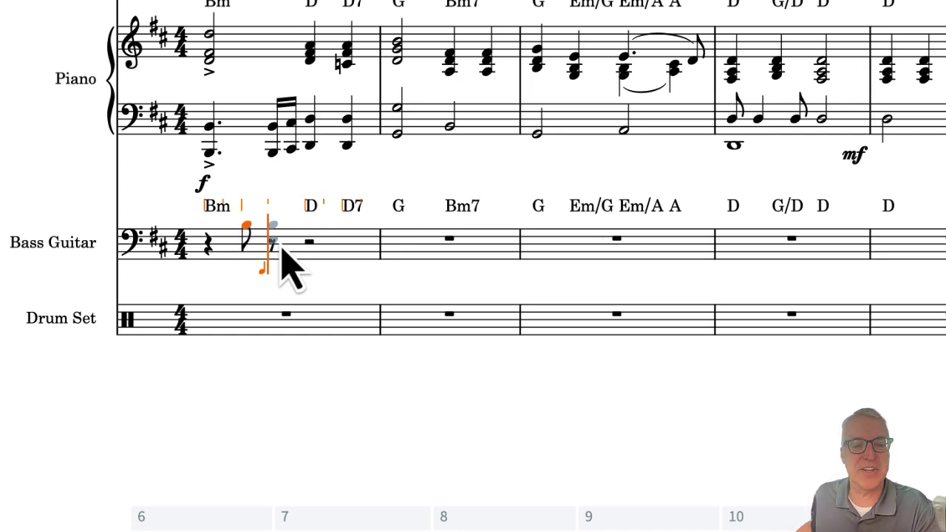
key("ctrl+z")
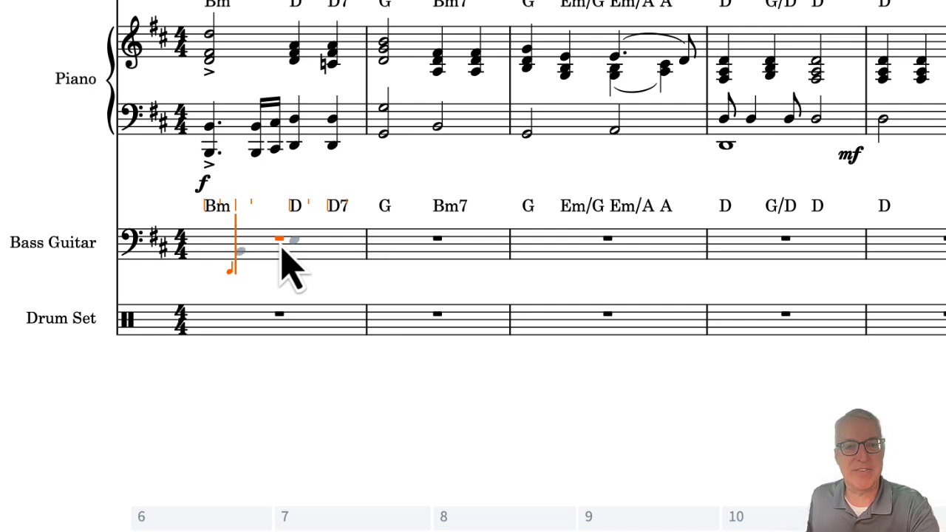
key("ctrl+y")
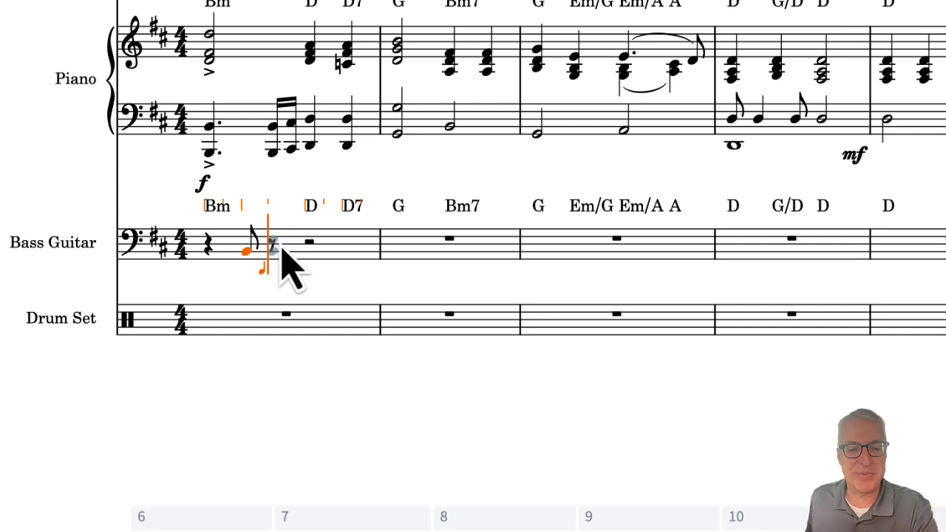
Continue bar 1 of the Bass Guitar with sixteenth notes B and C♯, followed by a half-note D on beat 3
key("b")
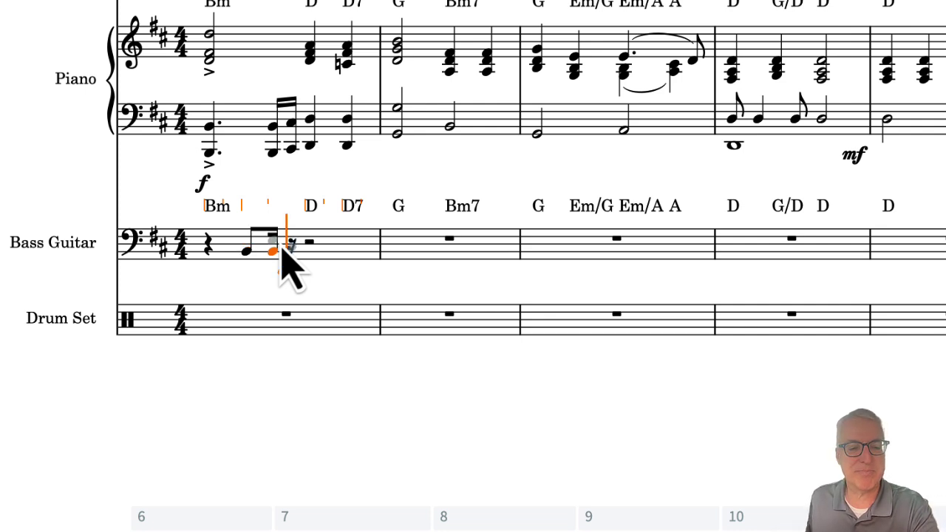
key("c")
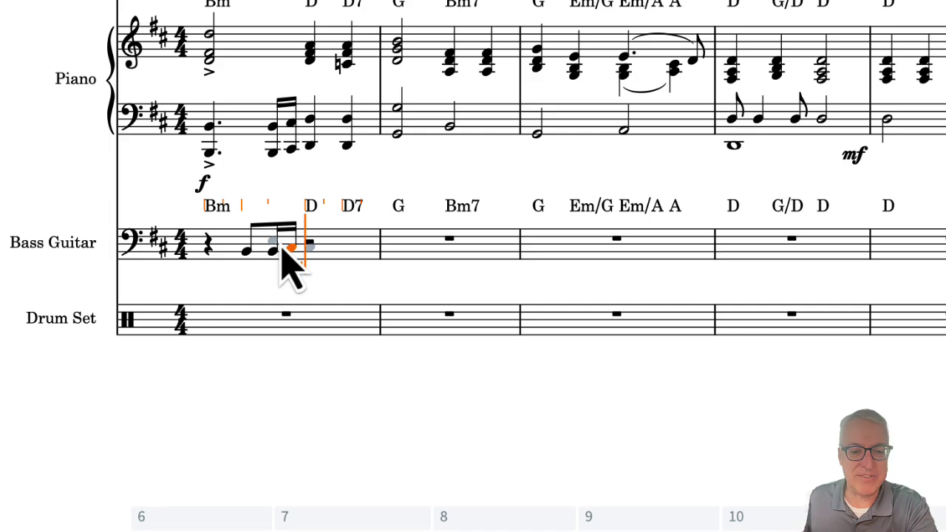
key("6")
key("d")
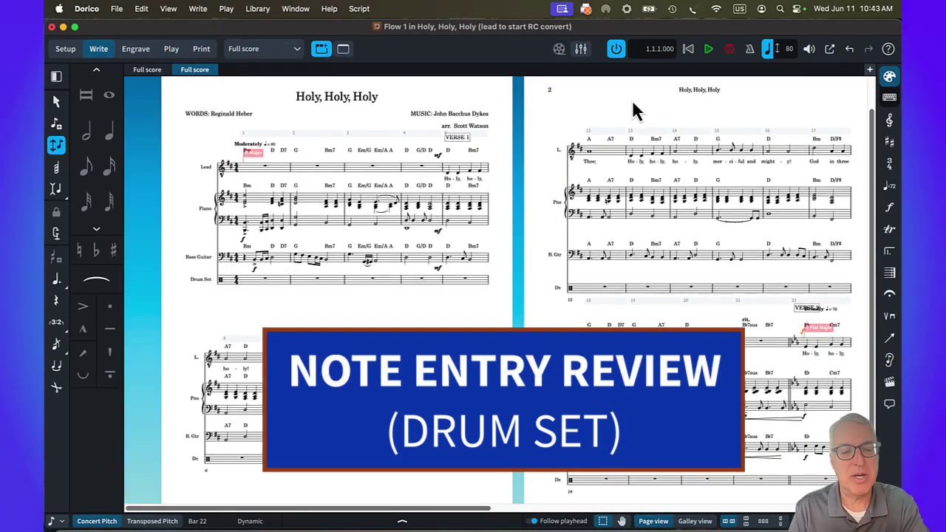
In the Drum Set's percussion kit, assign the Snare Drum to up-stem voice 1 and check the Kick Drum's stem direction
key("super+1")
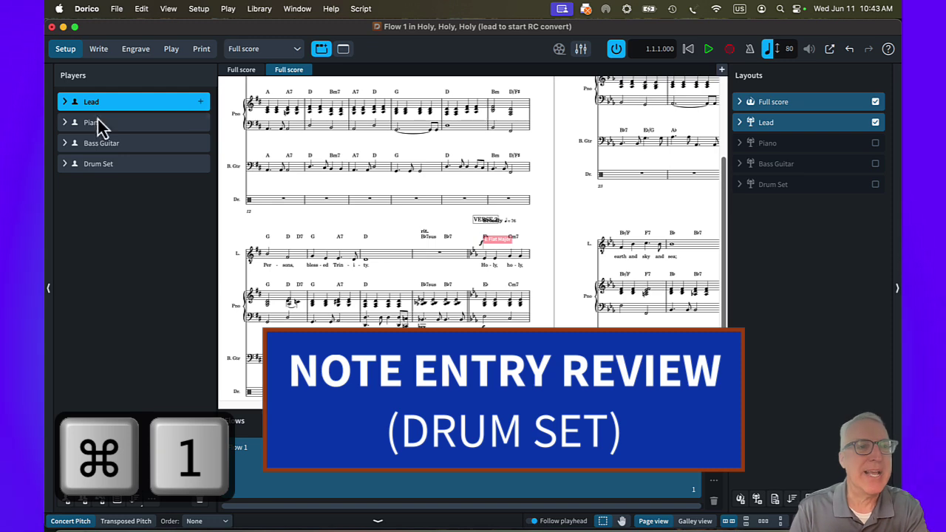
left_click(65, 164)
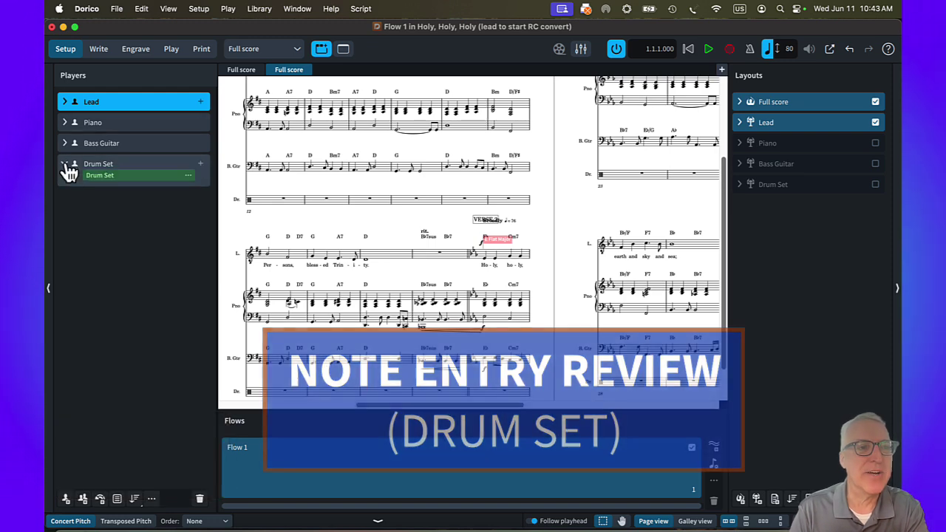
left_click(188, 176)
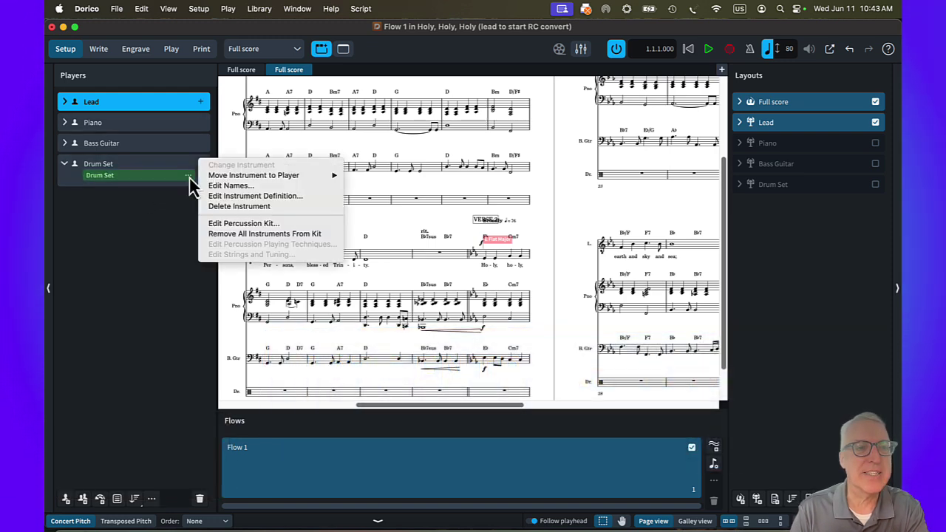
left_click(234, 223)
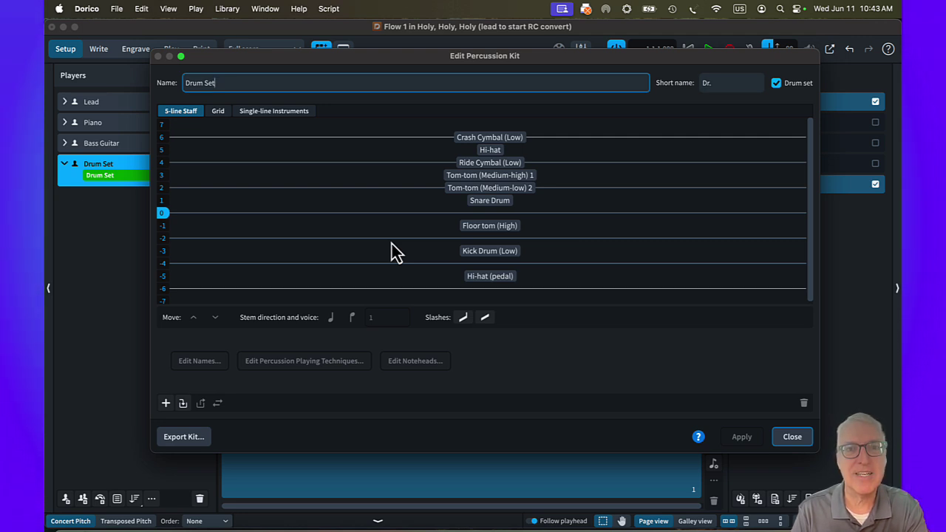
left_click(482, 164)
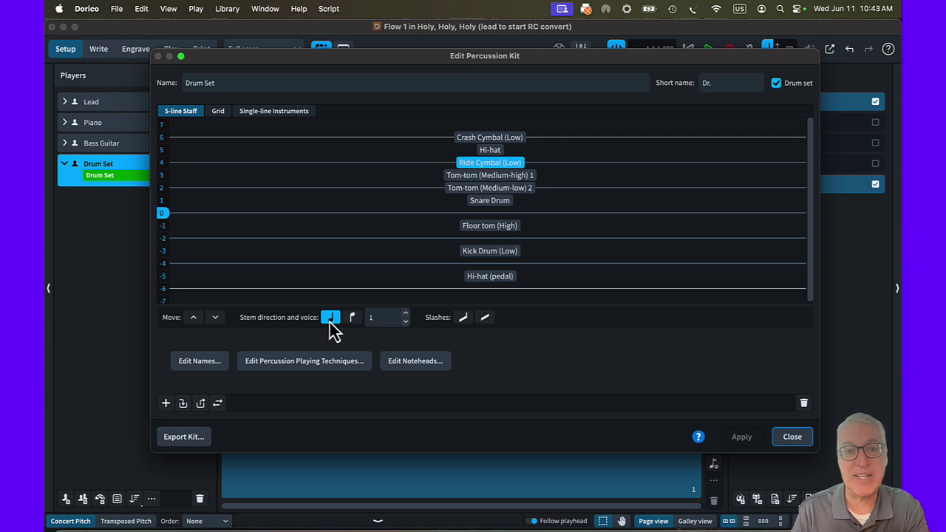
left_click(488, 204)
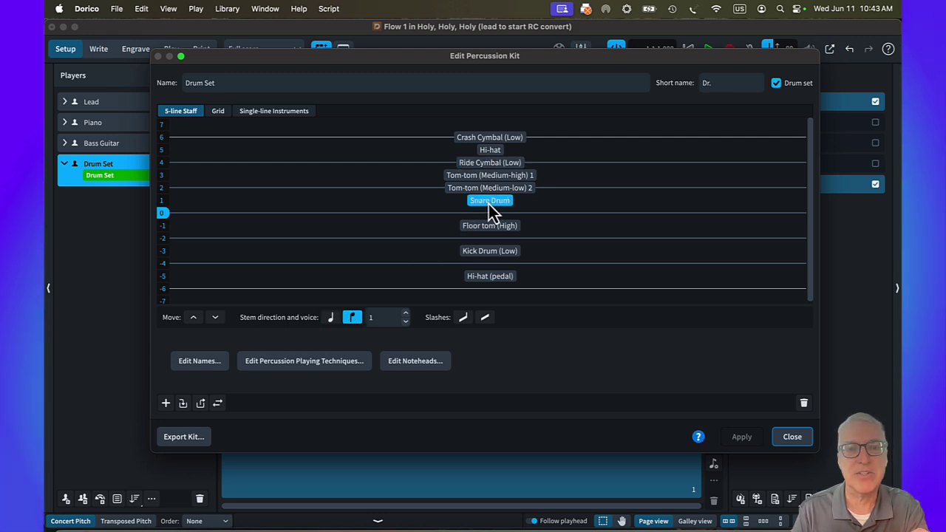
left_click(353, 319)
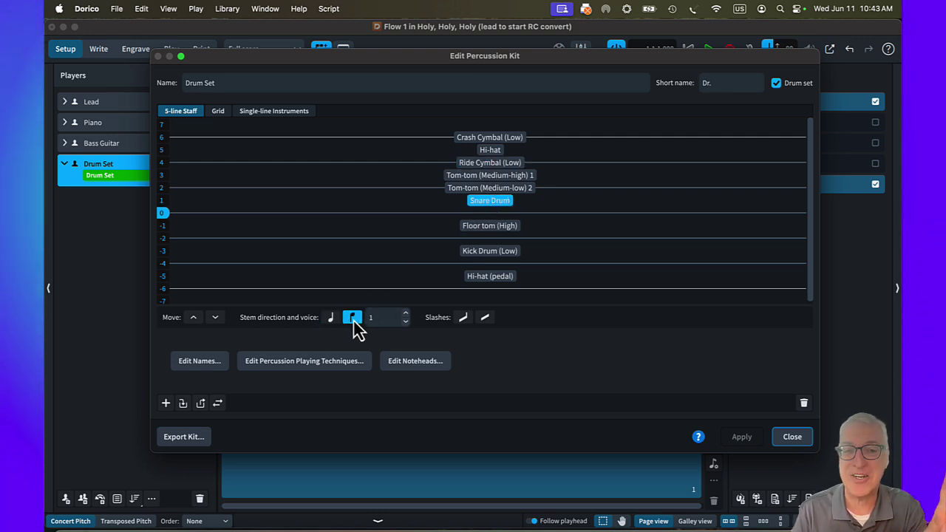
left_click(331, 320)
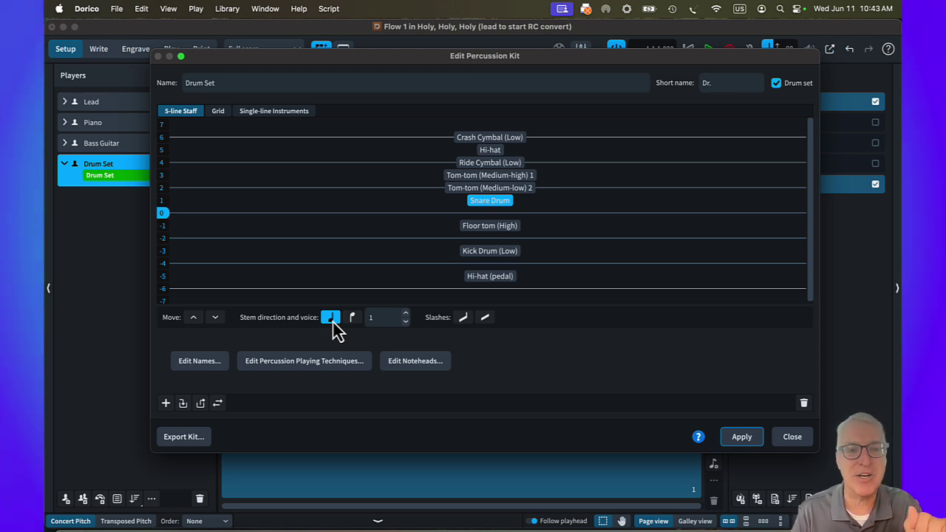
left_click(490, 253)
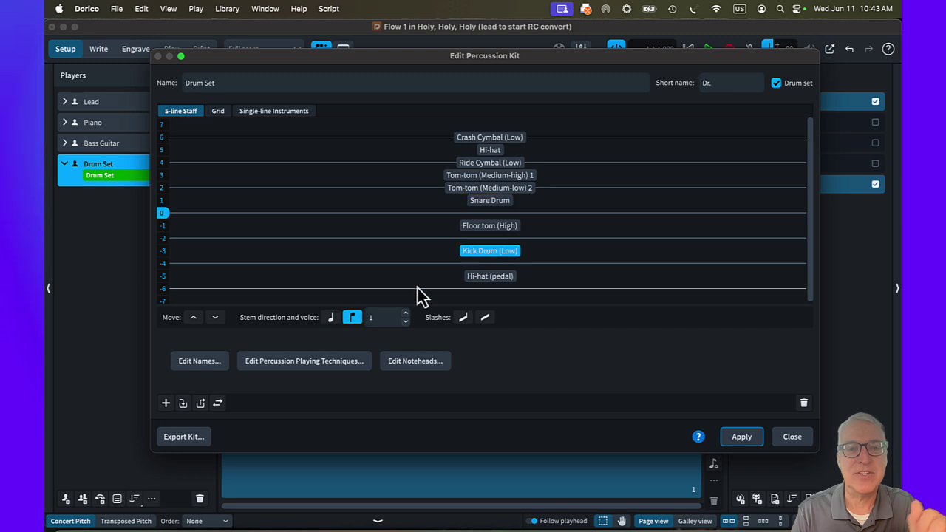
Override the Ride Cymbal (Low) natural noteheads with X and Diamond Noteheads in the percussion kit
left_click(499, 164)
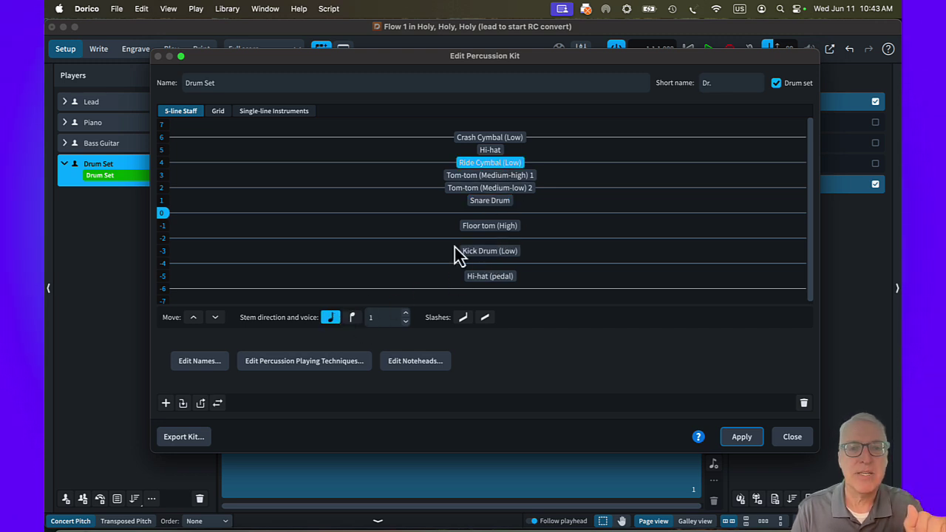
left_click(407, 362)
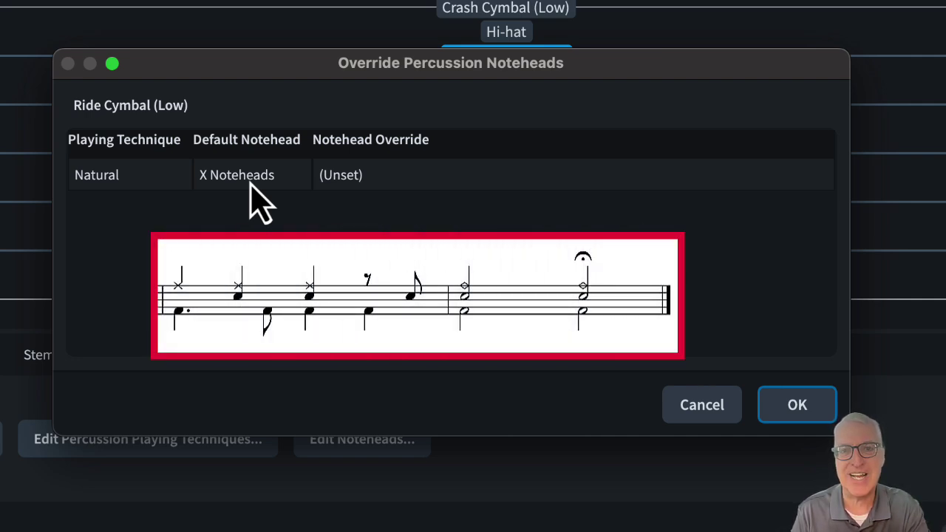
left_click(350, 180)
left_click(351, 180)
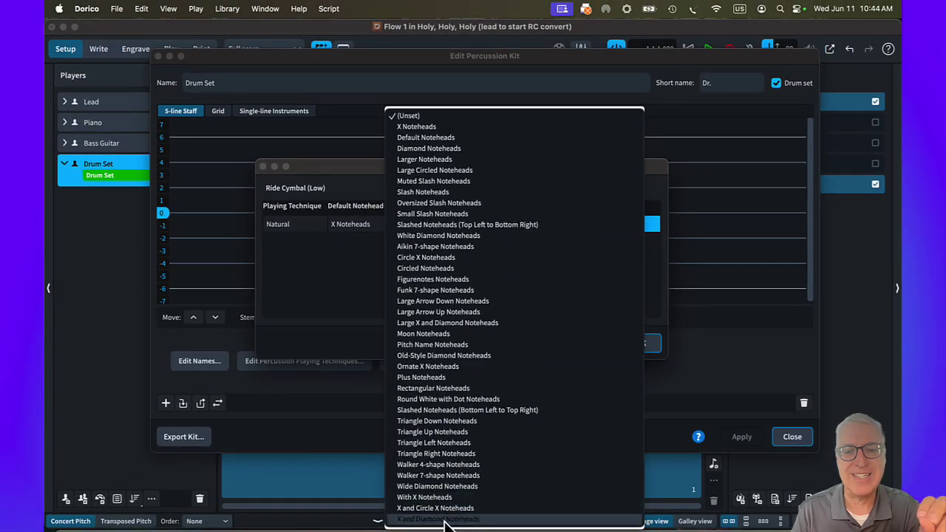
left_click(444, 519)
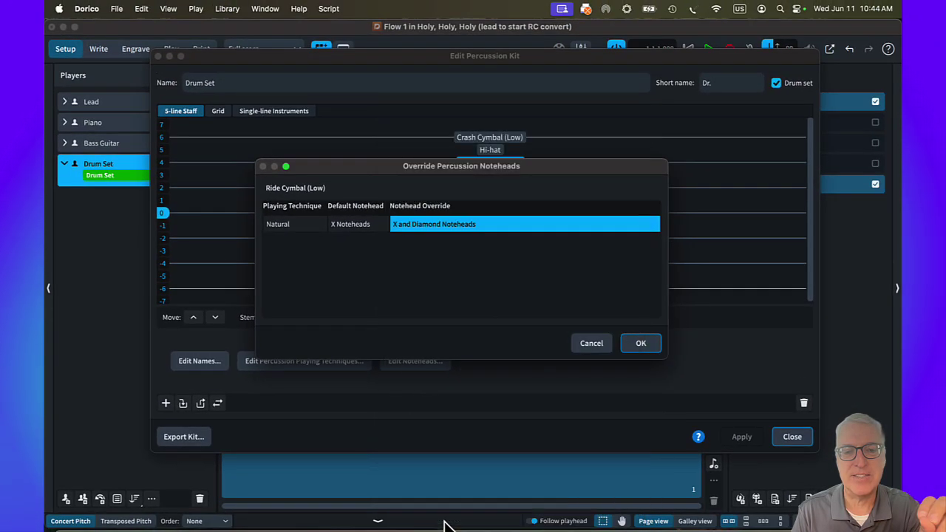
left_click(640, 346)
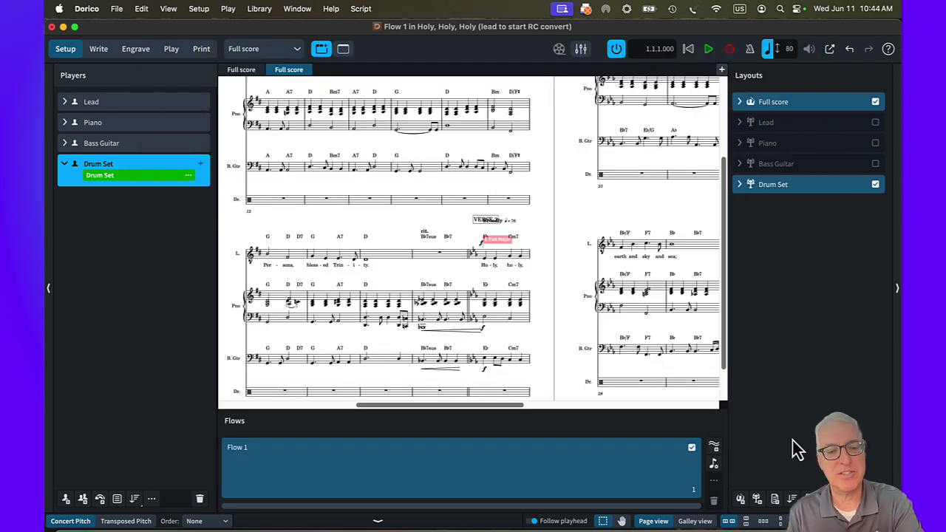
In Write mode, start note input at bar 1 of the Drum Set staff and choose the Ride Cymbal as the input instrument
key("super+2")
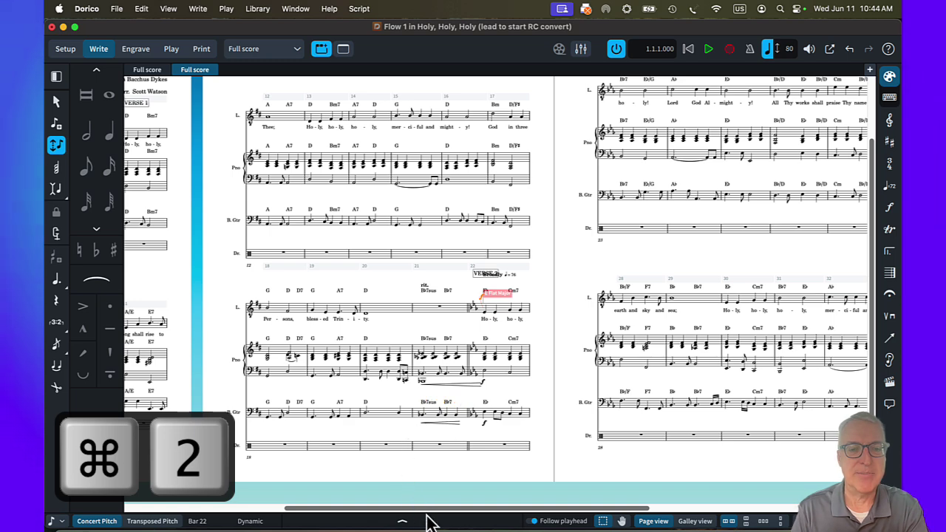
left_click_drag(411, 508, 247, 508)
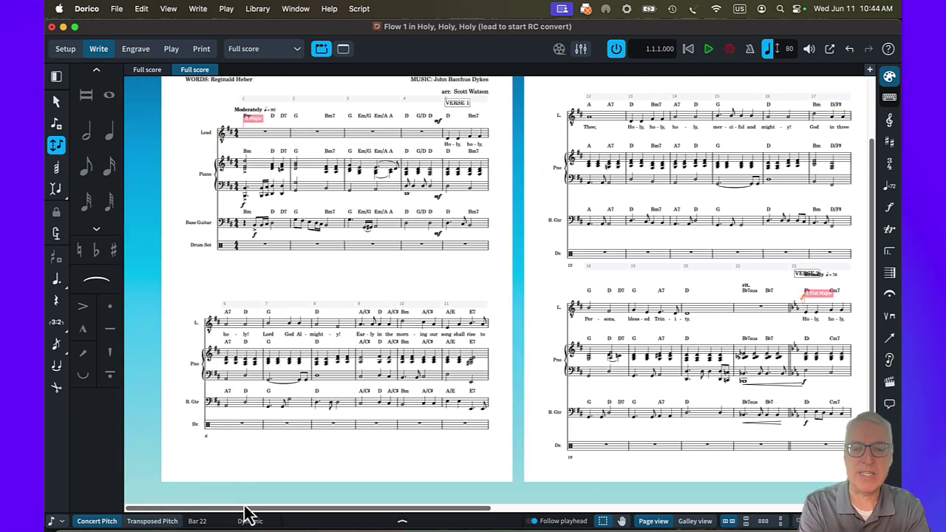
scroll(243, 513, "up", 6)
left_click(369, 293)
key("Return")
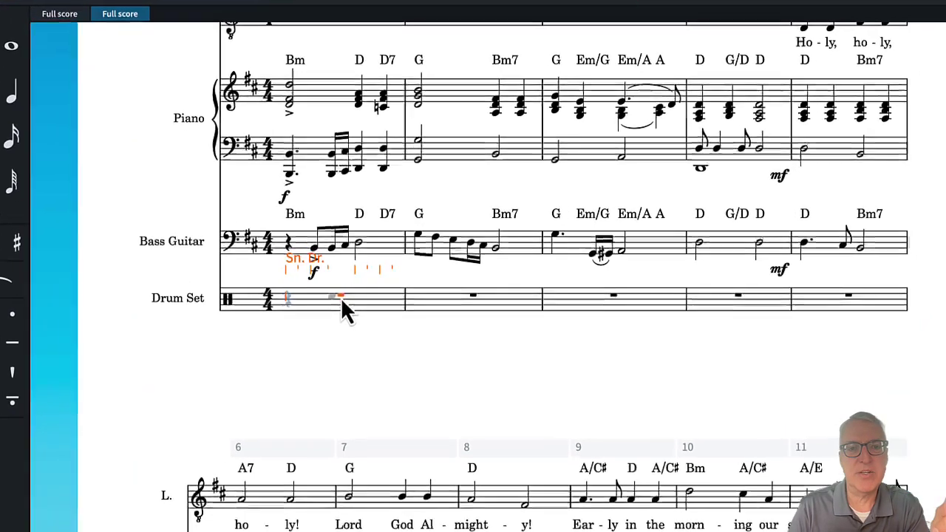
key("Up")
key("Up")
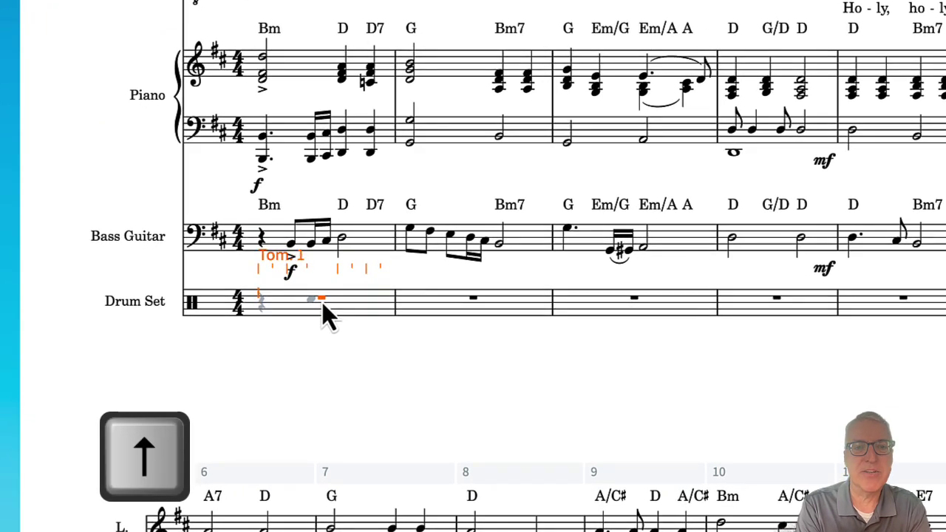
key("Down")
key("Down")
key("Down")
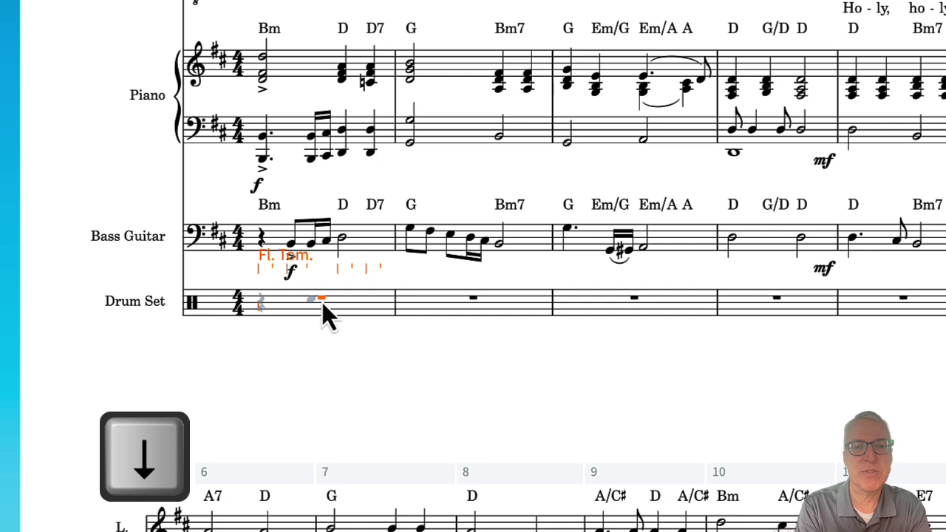
key("Down")
key("Up")
key("Up")
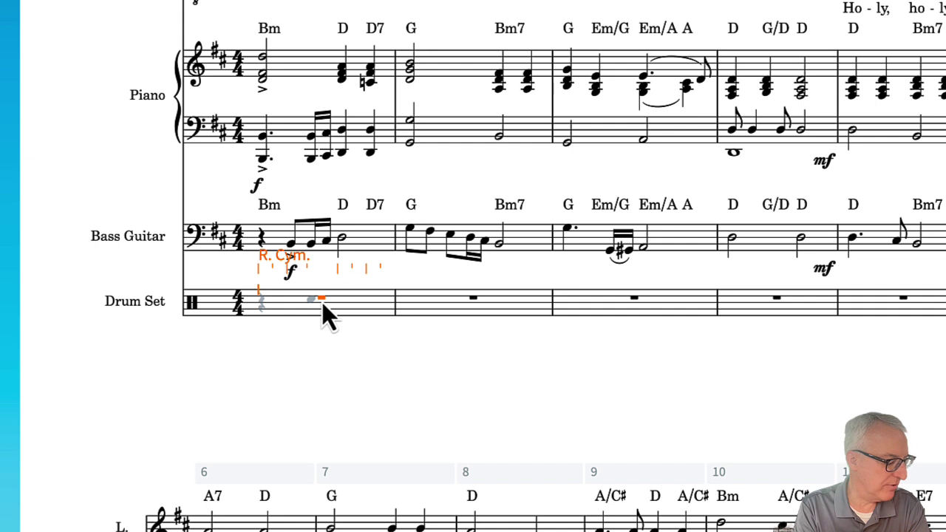
Enter ride cymbal notes in bar 1 of the Drum Set: two eighth notes on beat 2 and quarter notes on beats 3 and 4
key("Right")
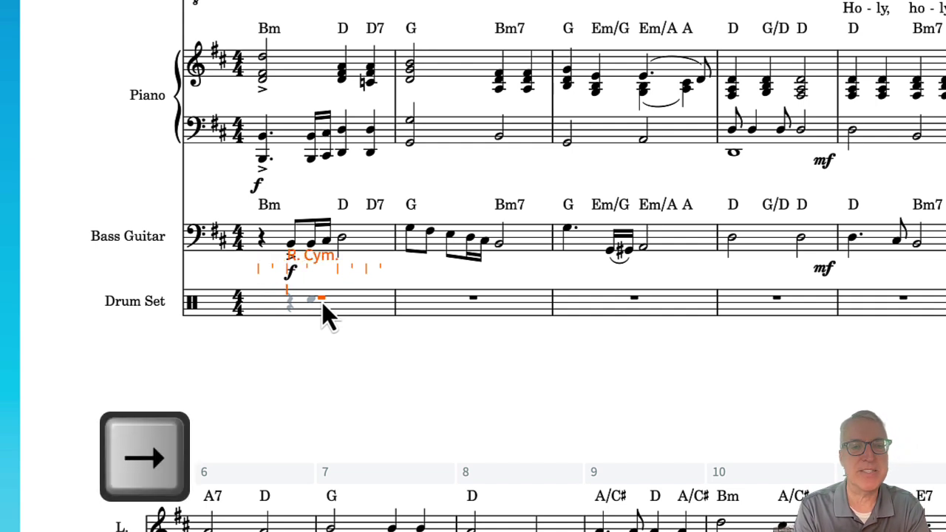
key("k")
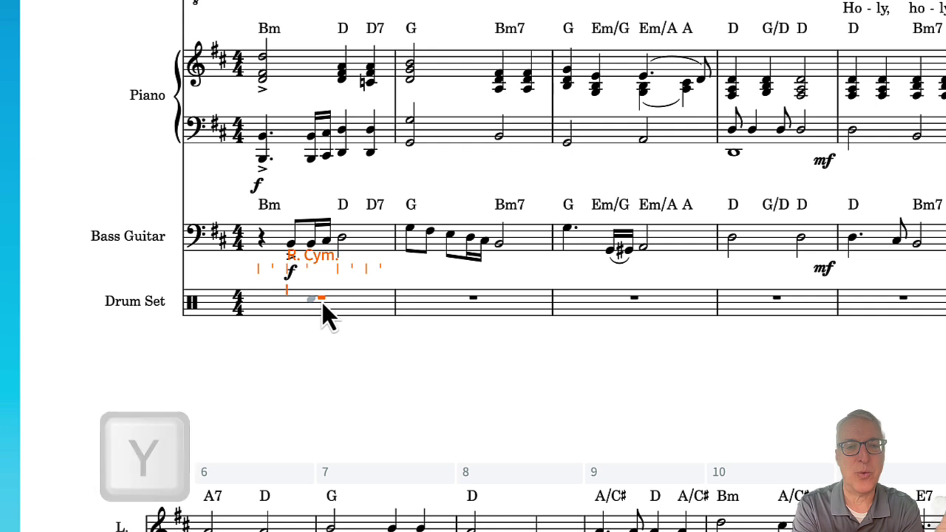
key("y")
key("y")
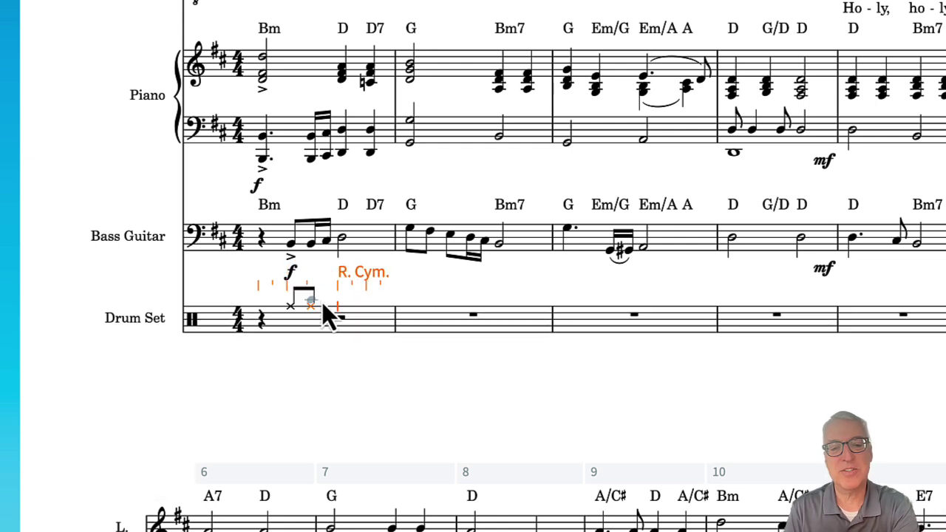
key("y")
key("y")
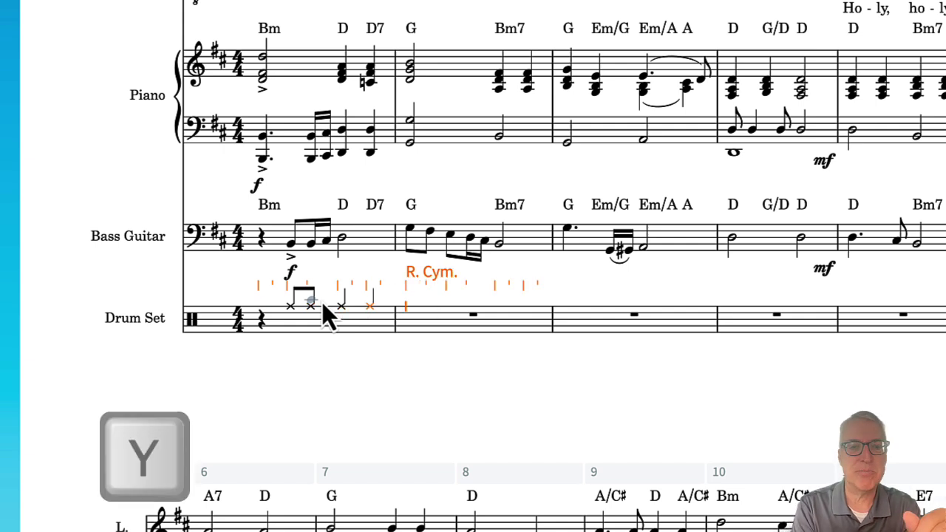
Add snare drum notes under the ride cymbal on beats 2 and 3 of bar 1: an eighth note and a quarter note
key("Left")
key("Left")
key("Left")
key("Left")
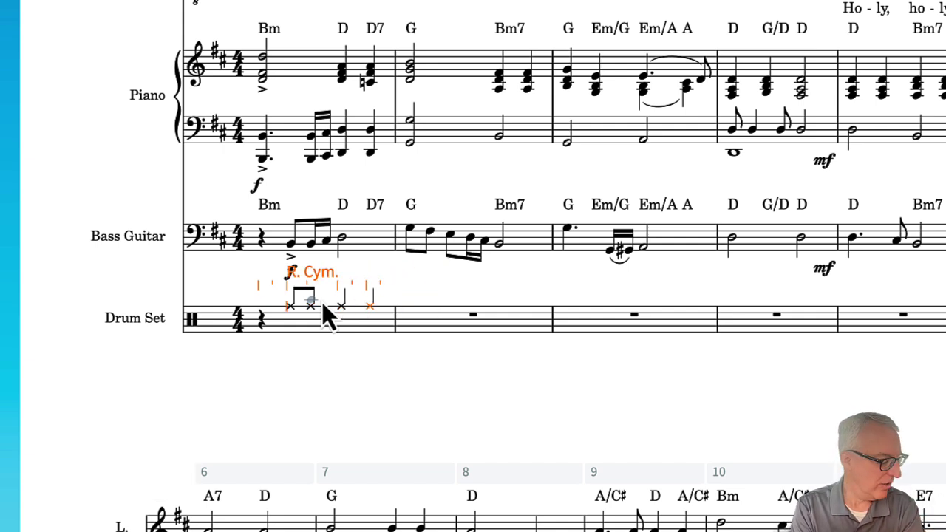
key("Down")
key("Down")
key("Down")
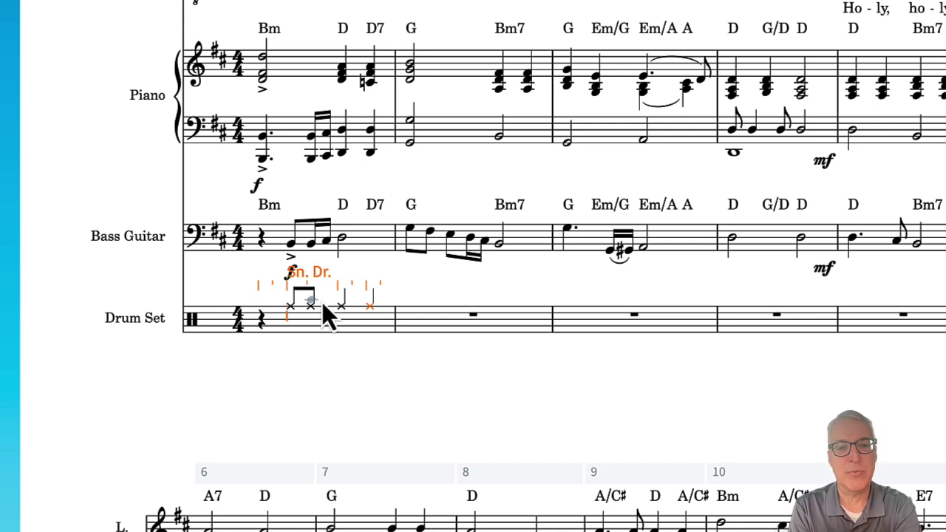
key("y")
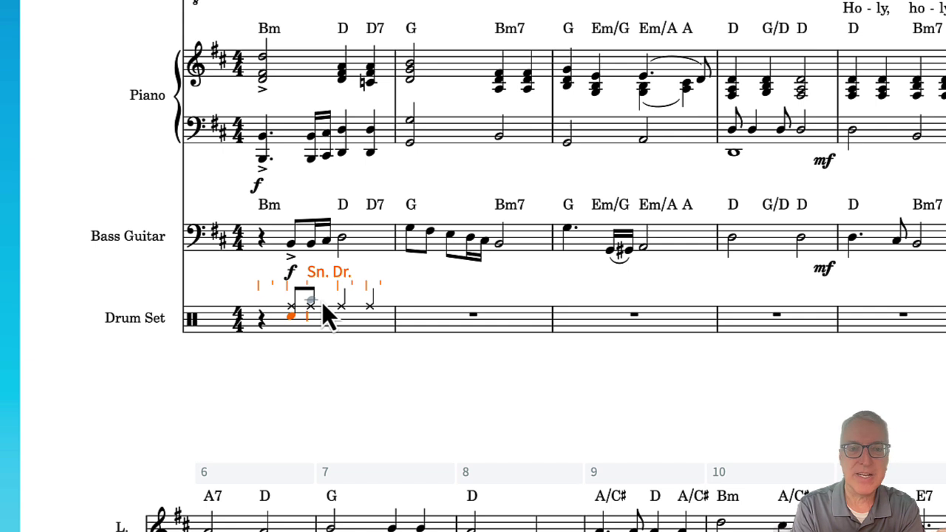
key("Right")
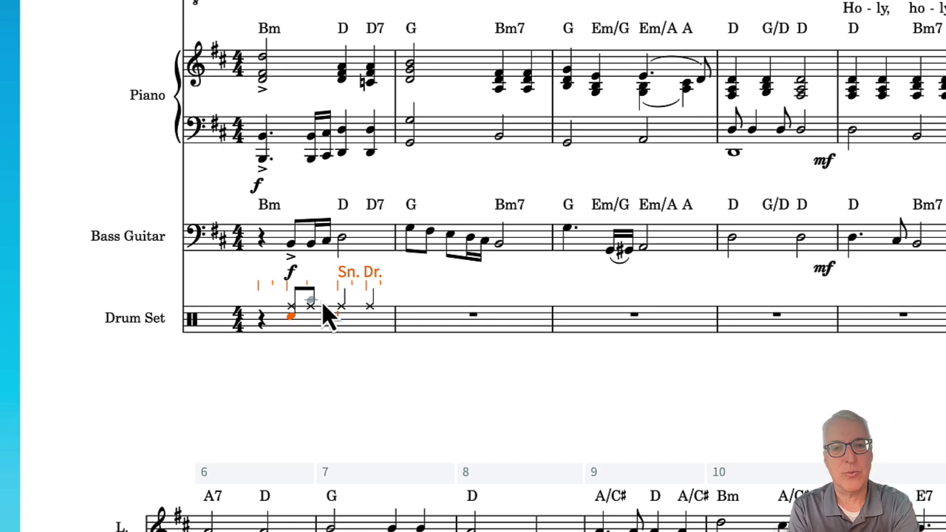
key("y")
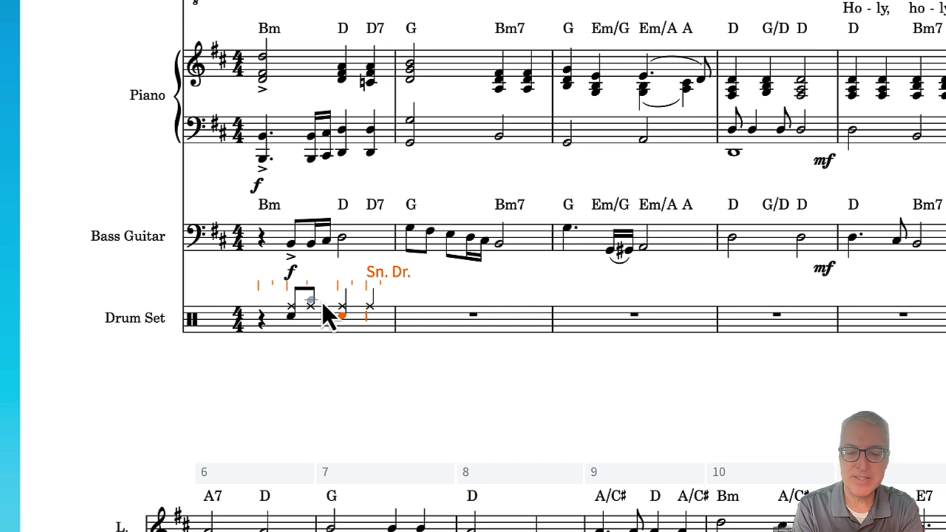
Add kick drum quarter notes on beats 2, 3 and 4 of bar 1 and leave note input
key("Left")
key("Left")
key("Left")
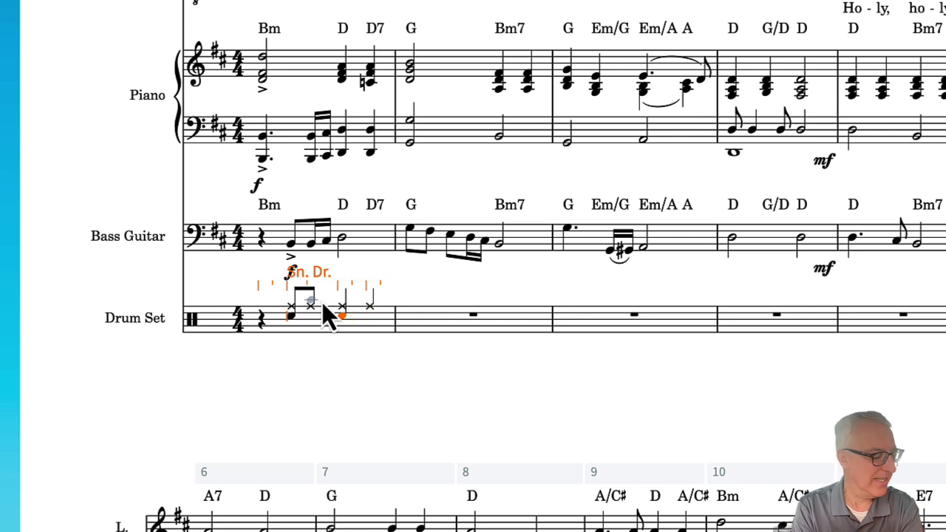
key("Down")
key("Down")
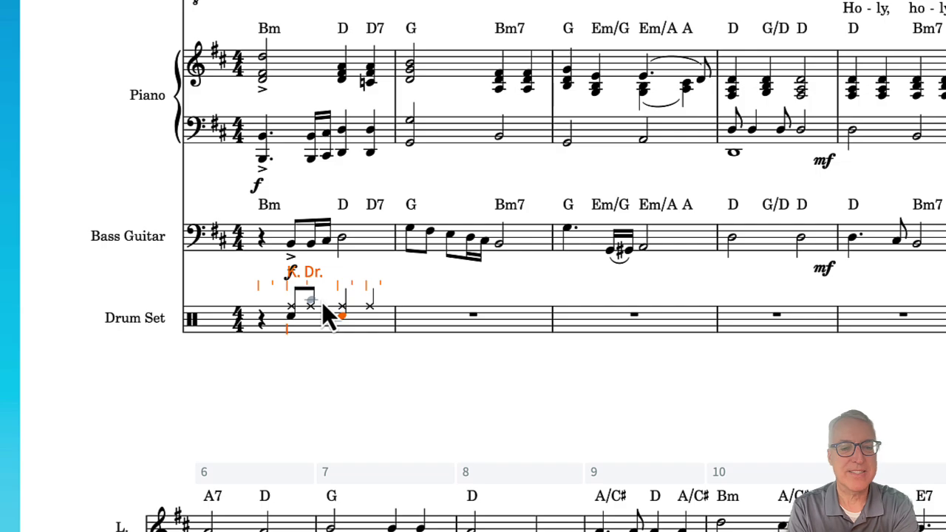
key("Return")
key("Return")
key("Return")
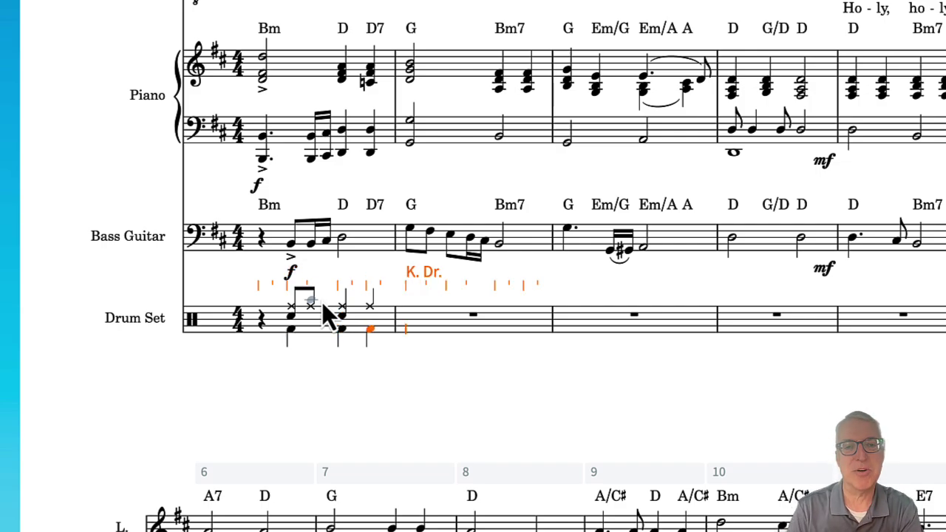
key("Escape")
key("Escape")
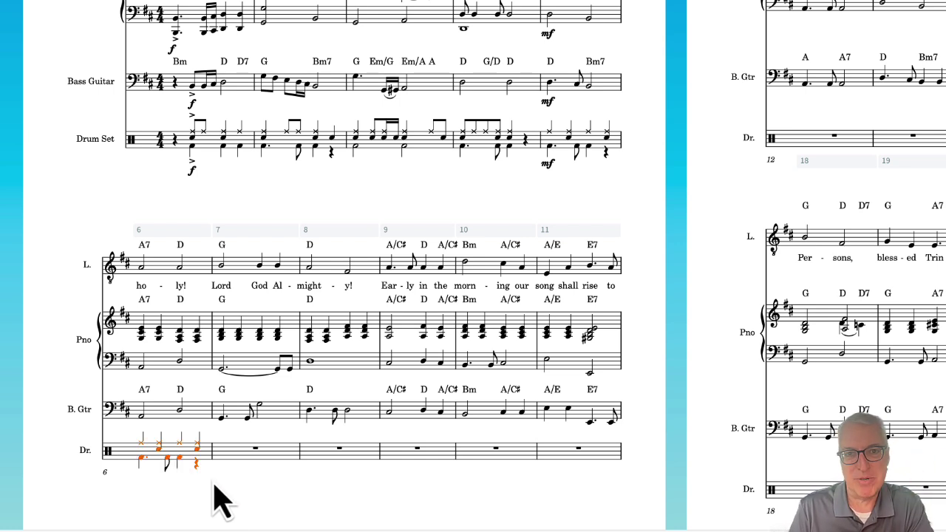
Paste a copy of the bar 6 drum pattern into bar 7 and remove the copy again
key("super+c")
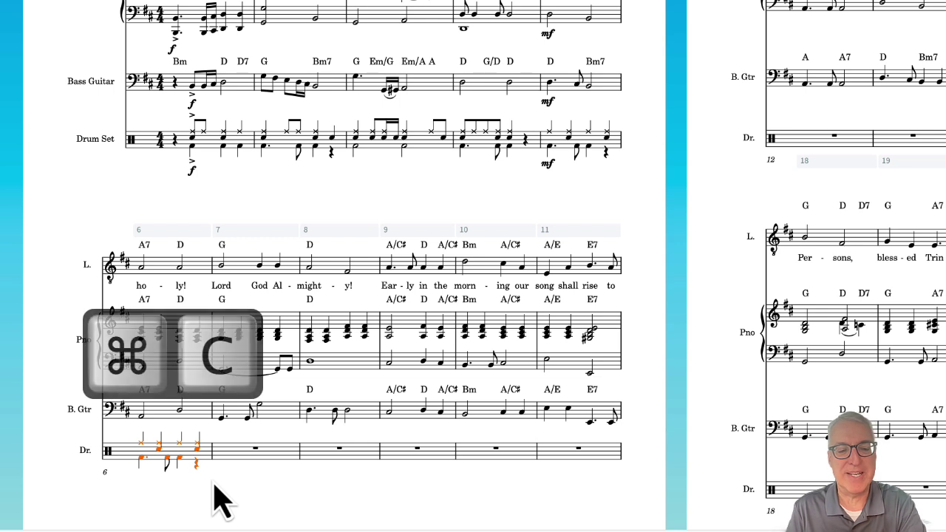
left_click(247, 459)
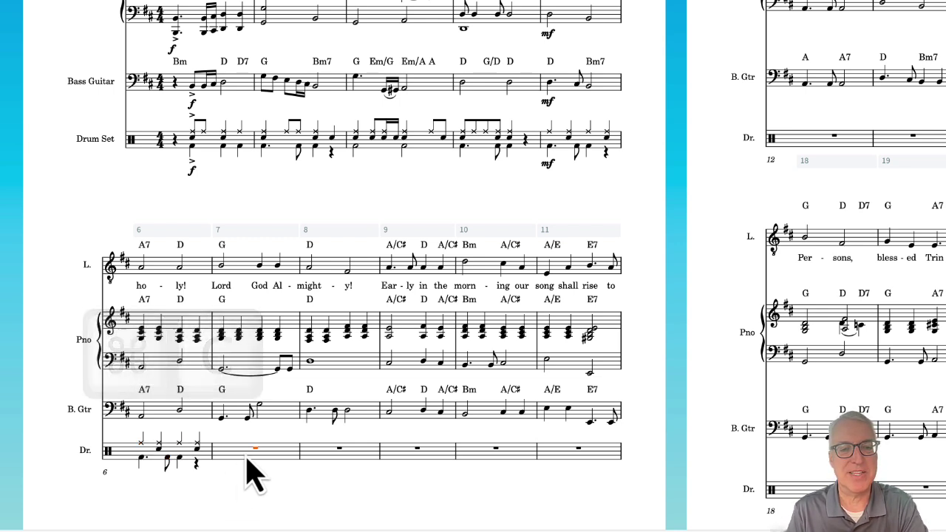
key("super+v")
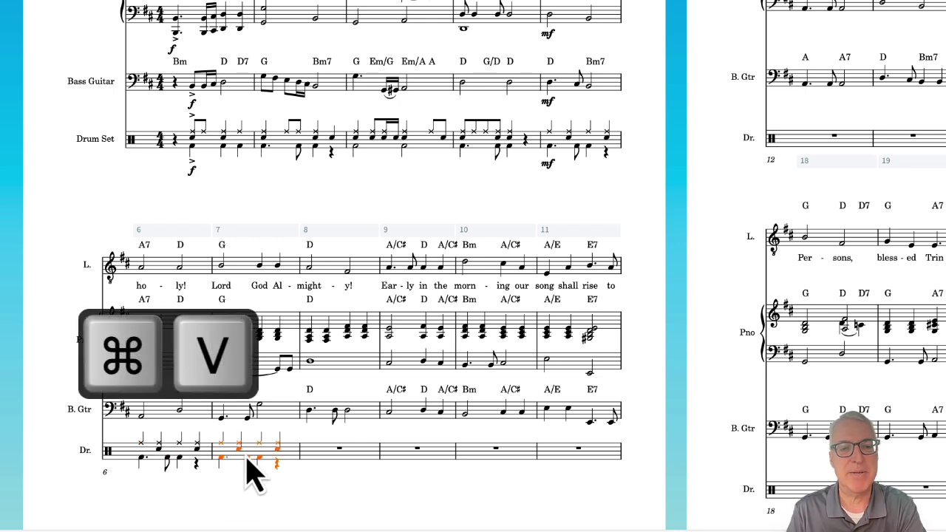
key("Delete")
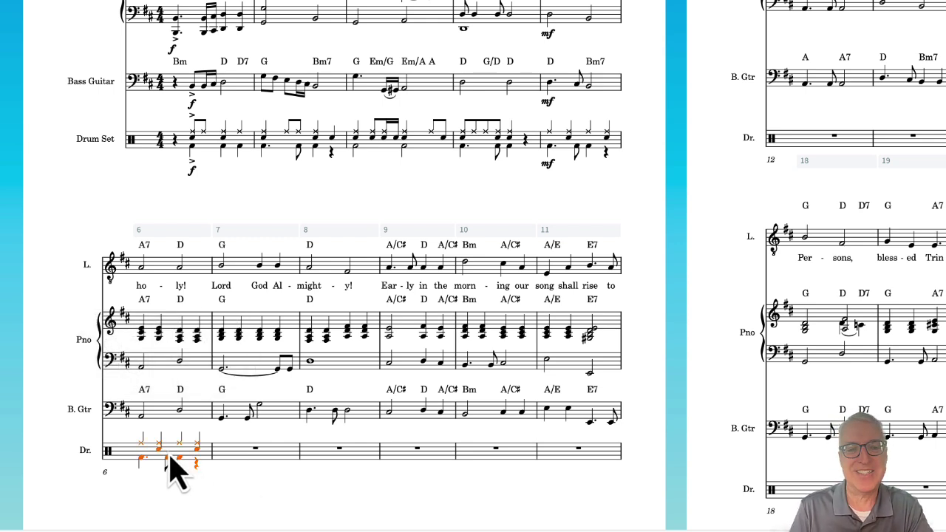
Repeat the bar 6 drum pattern through bar 13 with the Repeat command
key("r")
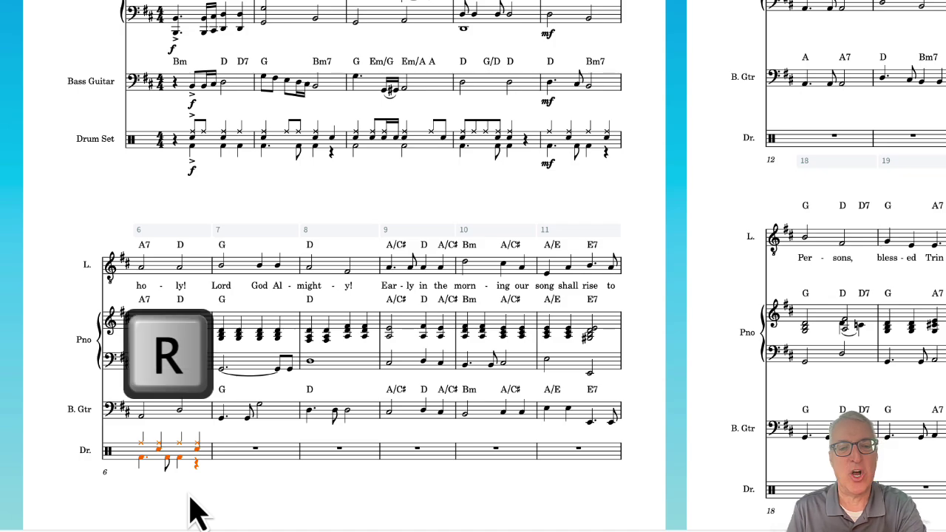
key("r")
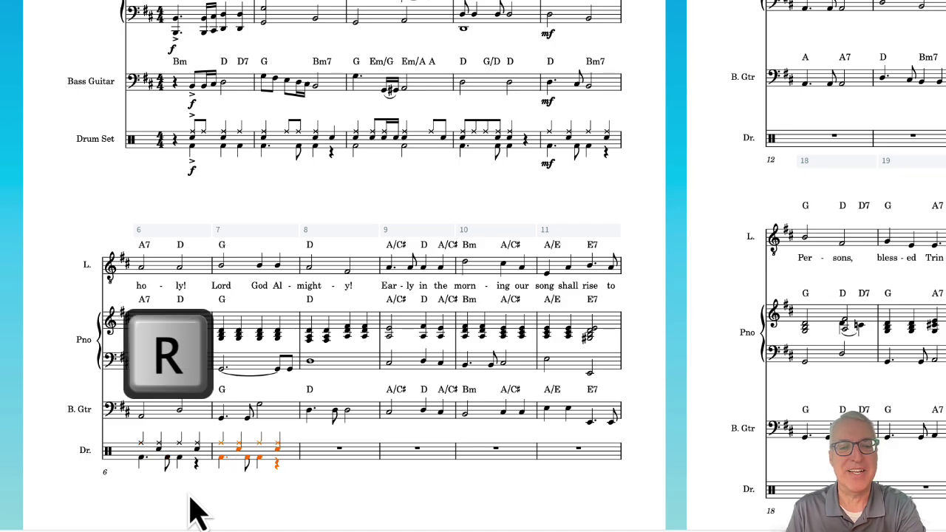
key("r")
key("r")
key("r")
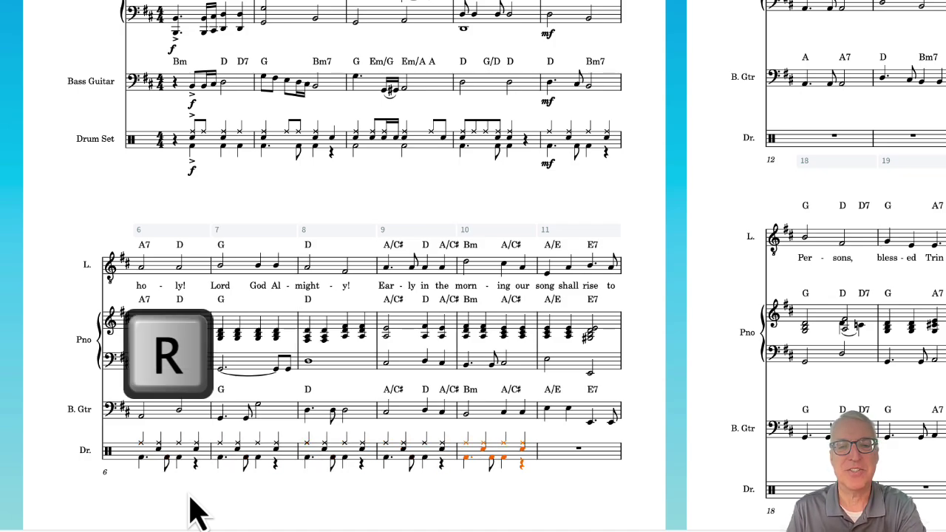
key("r")
key("r")
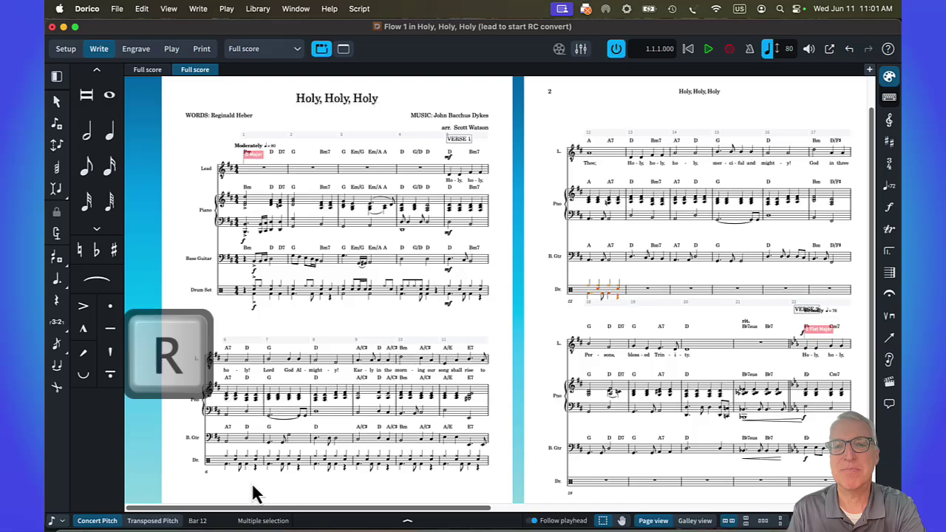
key("r")
key("r")
key("r")
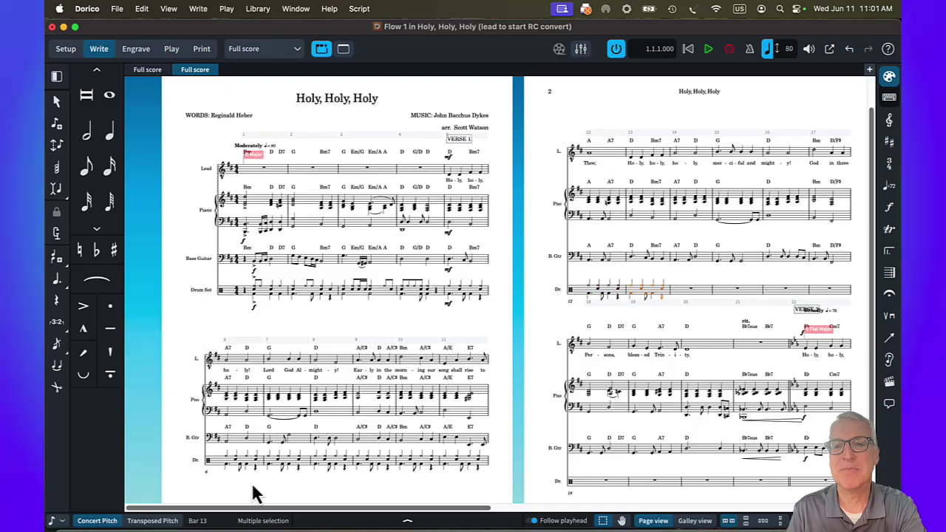
Undo all the repeated drum patterns after bar 6
key("super+z")
key("super+z")
key("super+z")
key("super+z")
key("super+z")
key("super+z")
key("super+z")
key("super+z")
key("super+z")
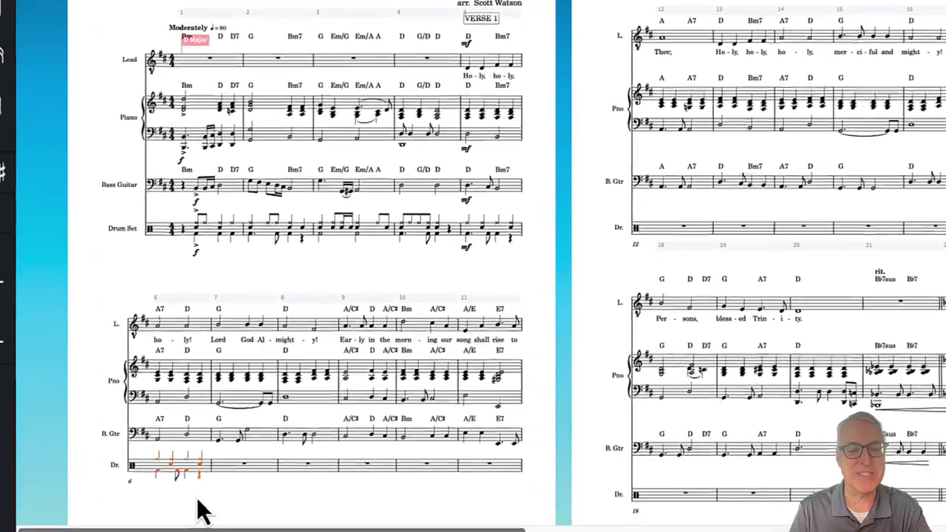
Duplicate the bar 6 drum pattern directly into bars 7, 8 and 9 of the Drum Set staff
key("alt")
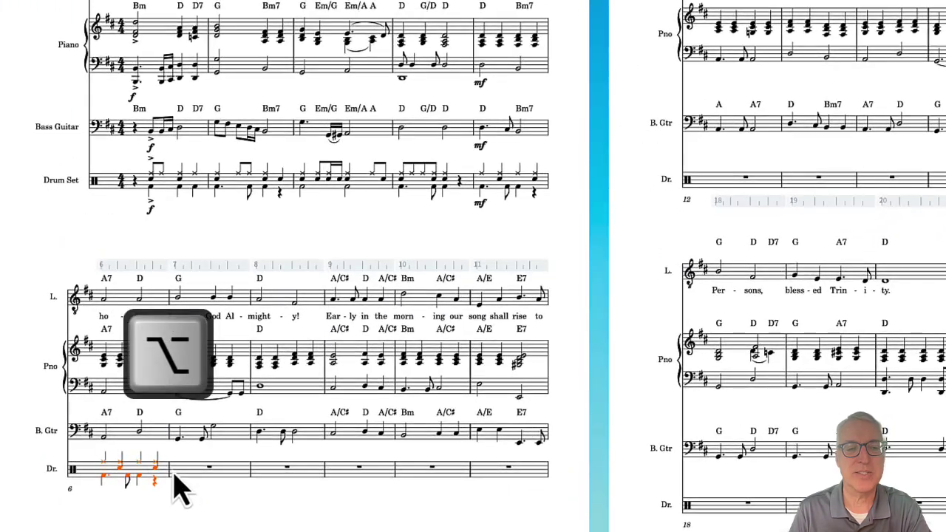
left_click(185, 484, "alt")
left_click(264, 488, "alt")
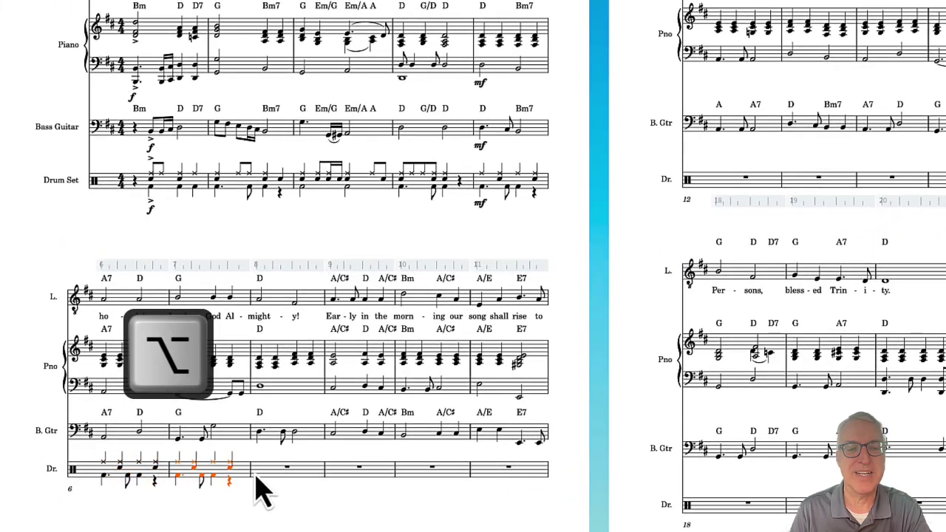
left_click(335, 487, "alt")
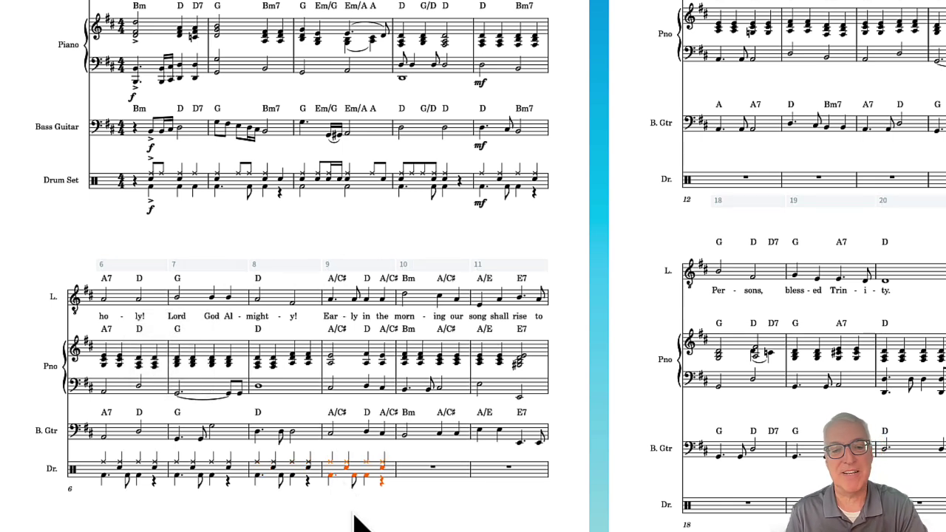
Repeat the drum pattern from bar 9 onward through bar 16 of the Drum Set staff
key("r")
key("r")
key("r")
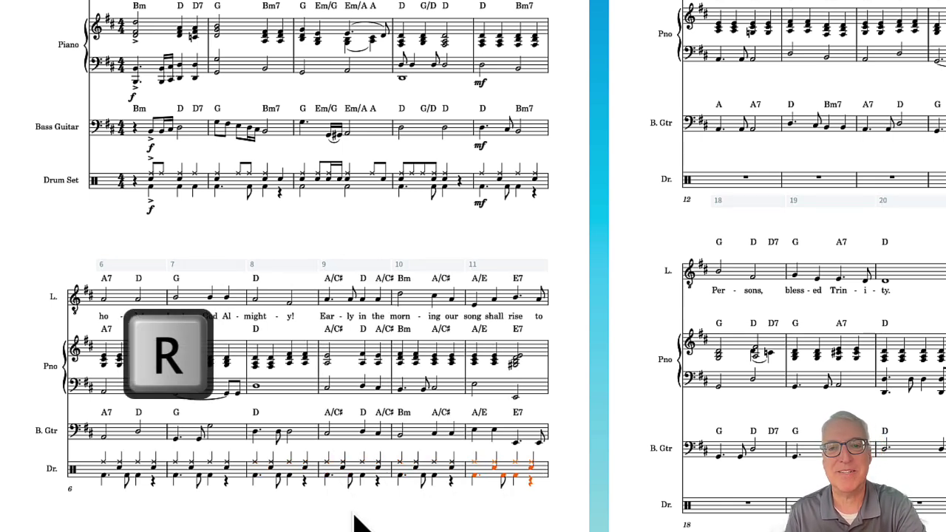
key("r")
key("r")
key("r")
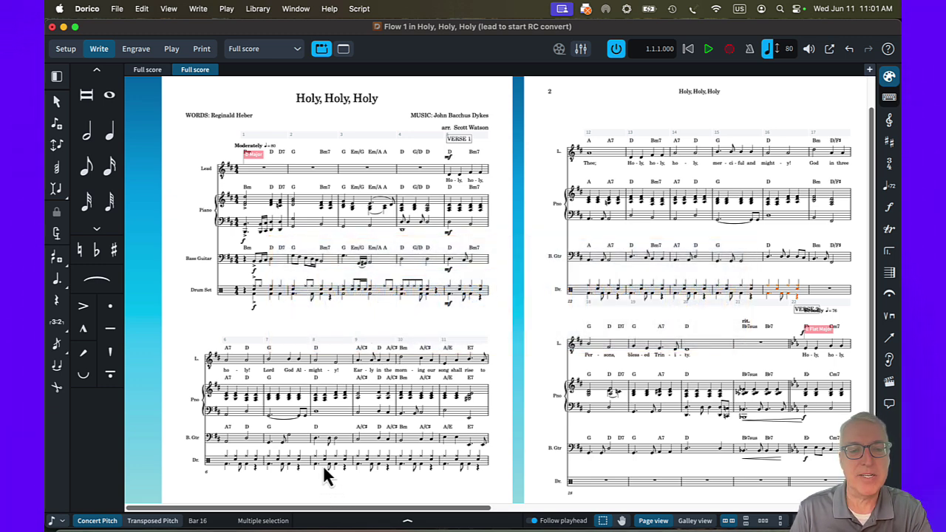
Try a slash region over bars 8–14 of the Drum Set staff, and undo it
left_click(323, 465)
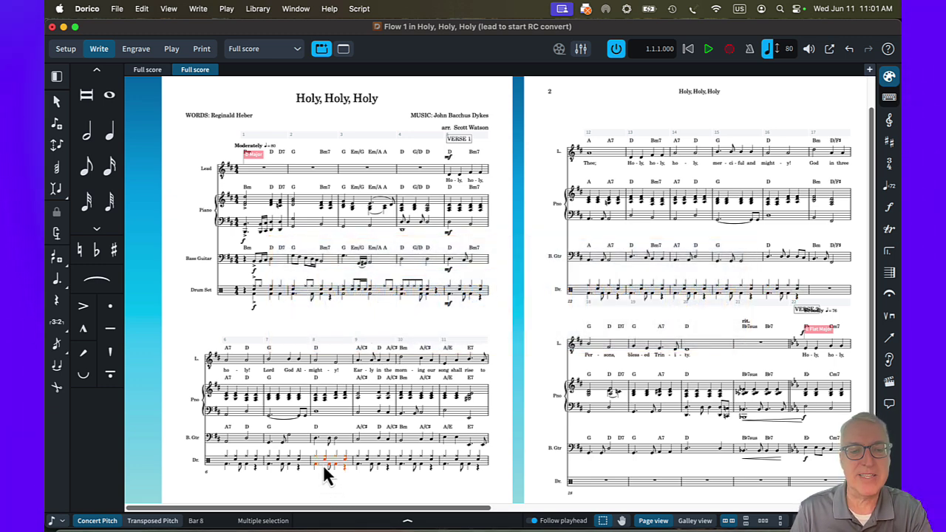
left_click(682, 292, "shift")
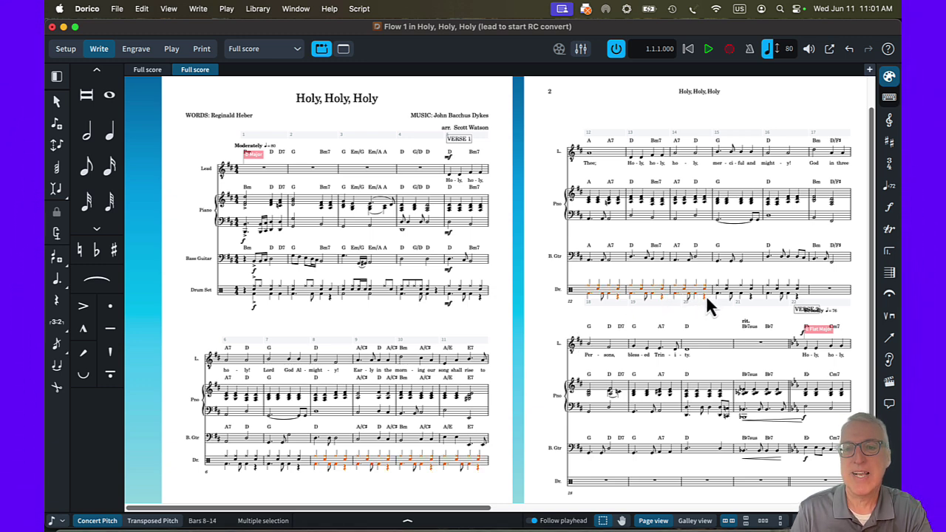
left_click(890, 252)
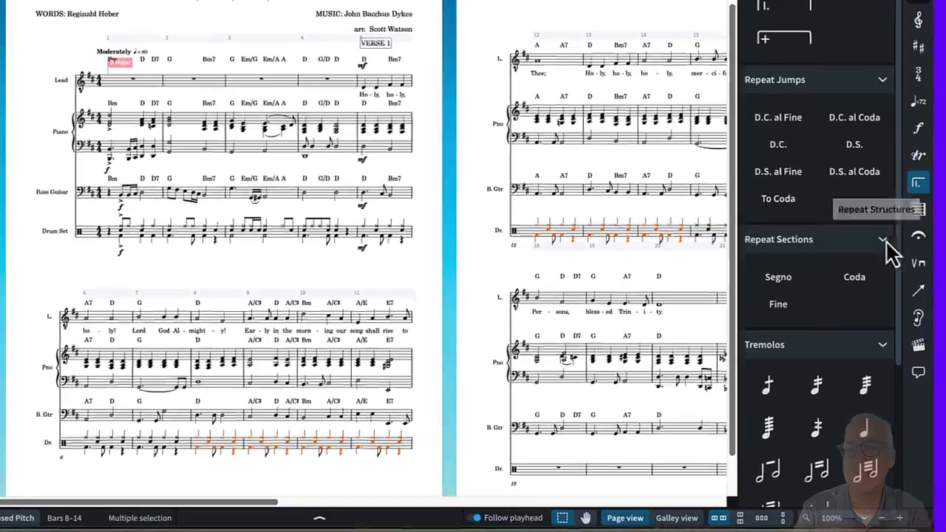
scroll(842, 310, "down", 3)
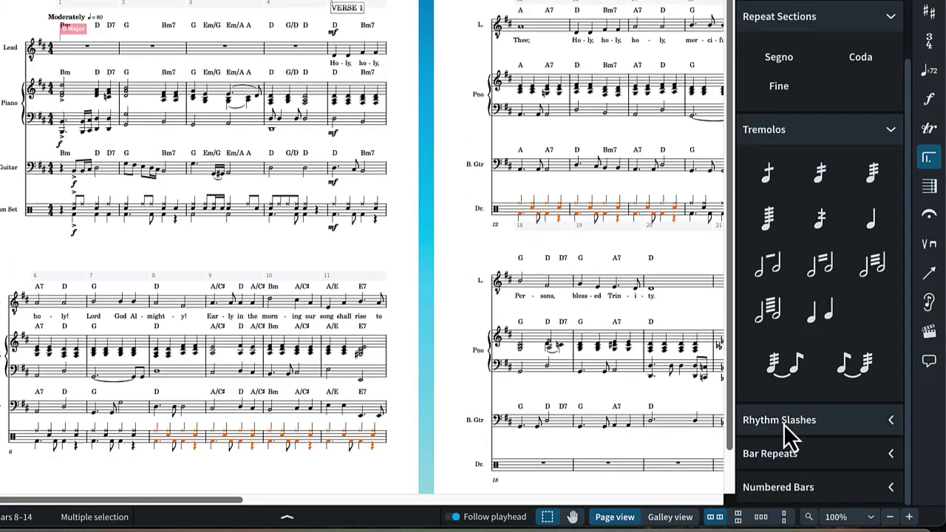
left_click(783, 424)
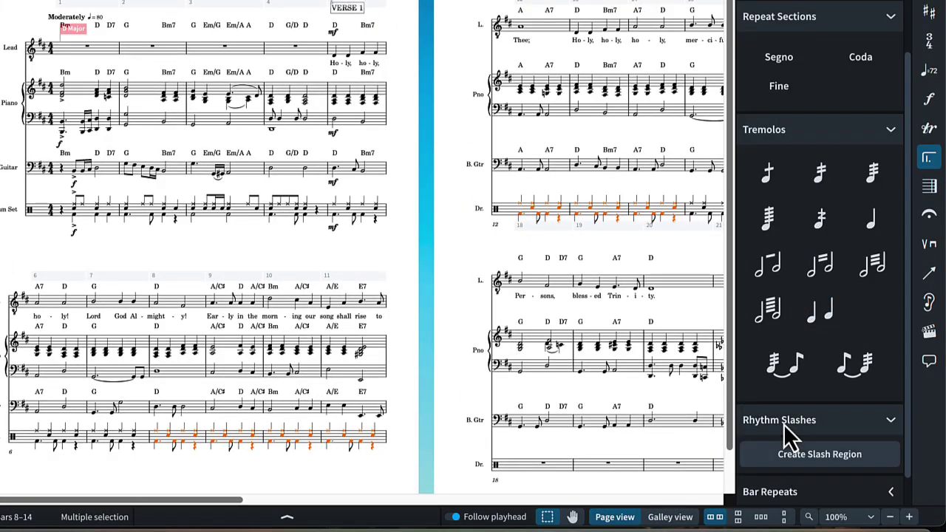
left_click(809, 453)
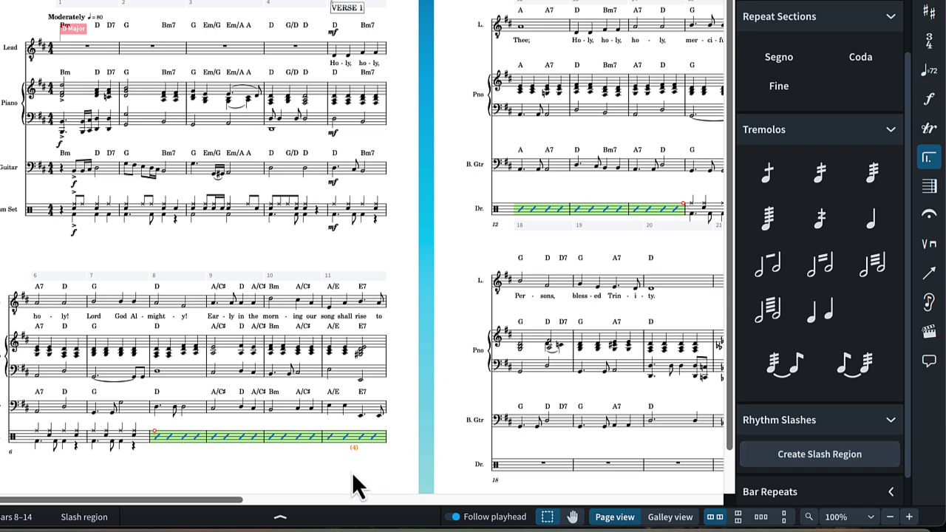
key("ctrl+z")
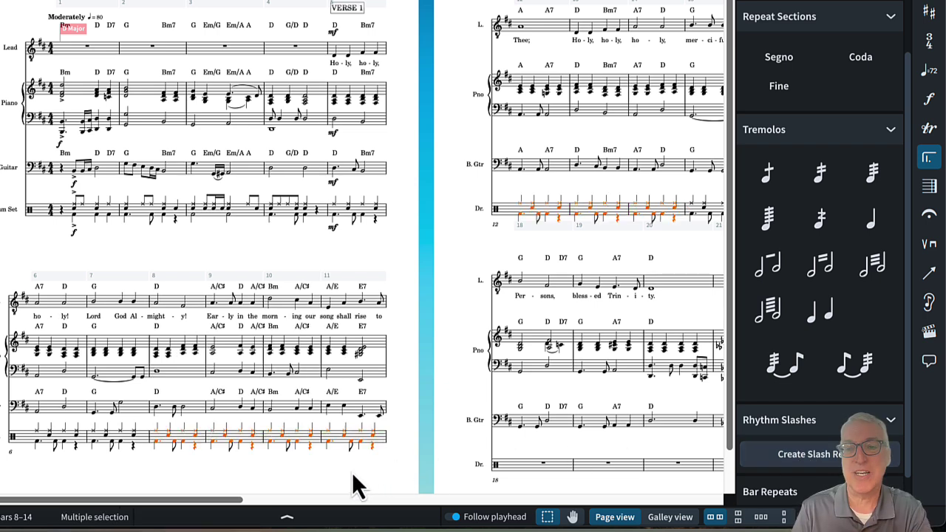
Create a slash region over the selected drum bars 8–14 with the repeat structures popover entry "slash"
left_click(929, 158)
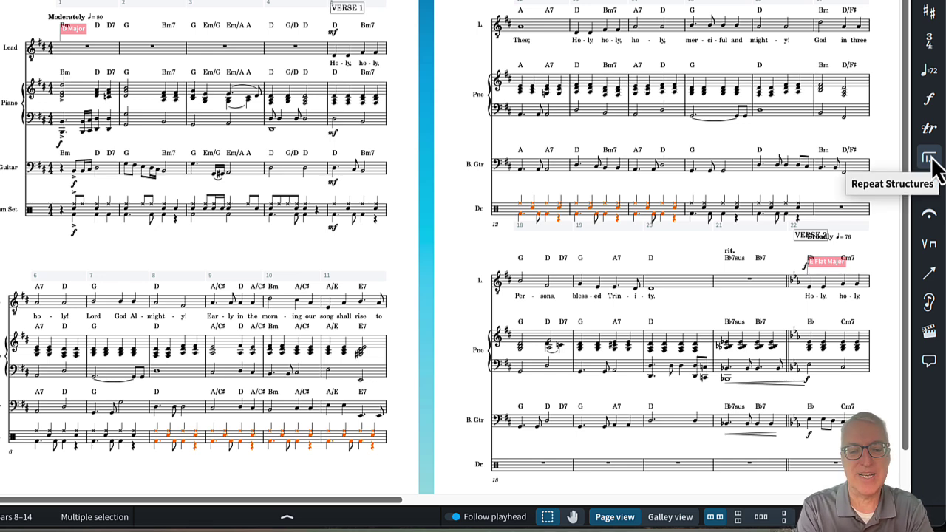
key("shift+r")
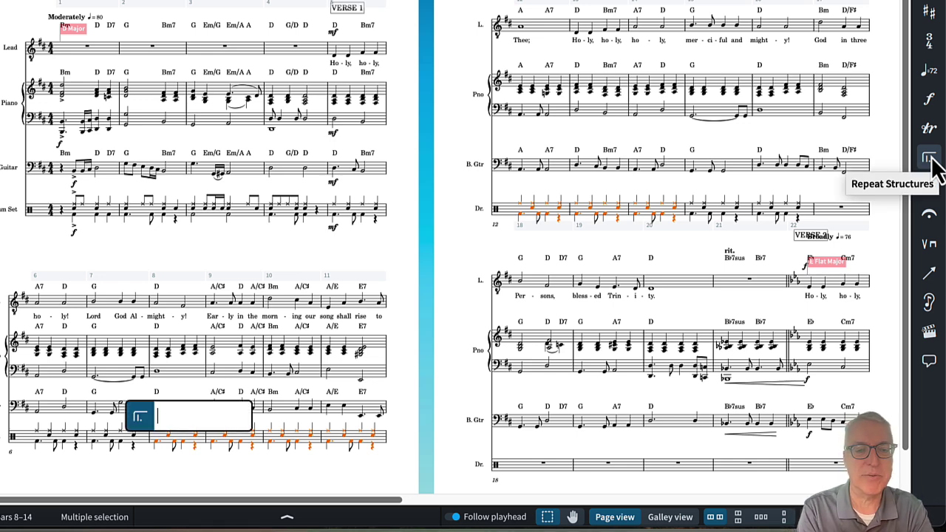
type("slash")
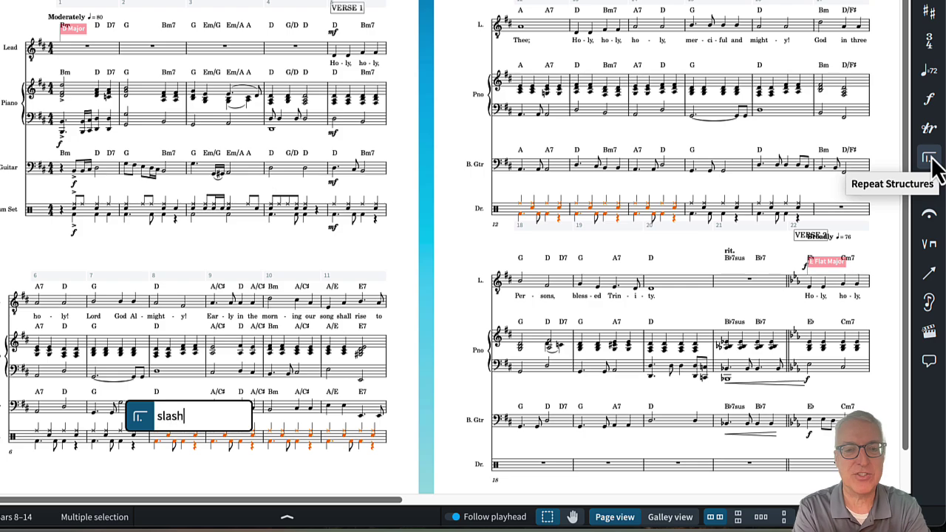
key("Return")
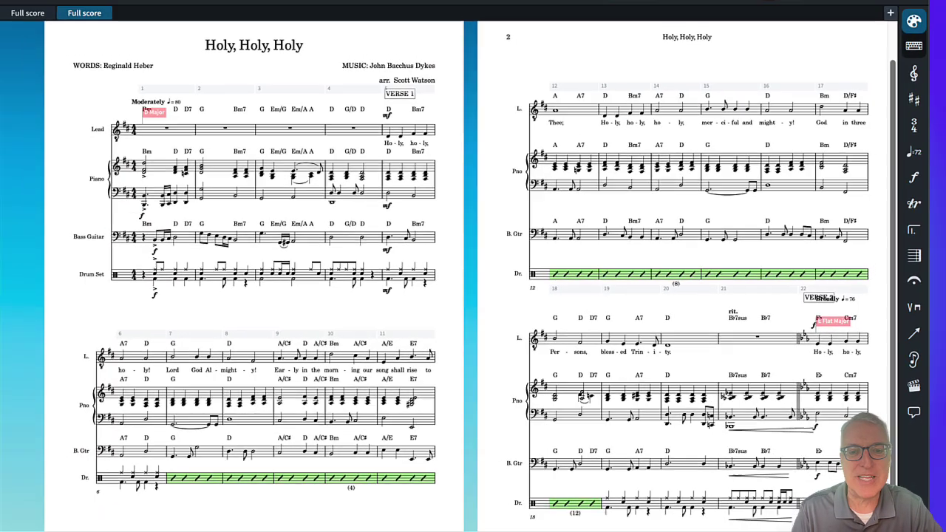
Try a standard fermata on the Lead's whole note in the final bar 37, and undo it
scroll(518, 528, "right", 5)
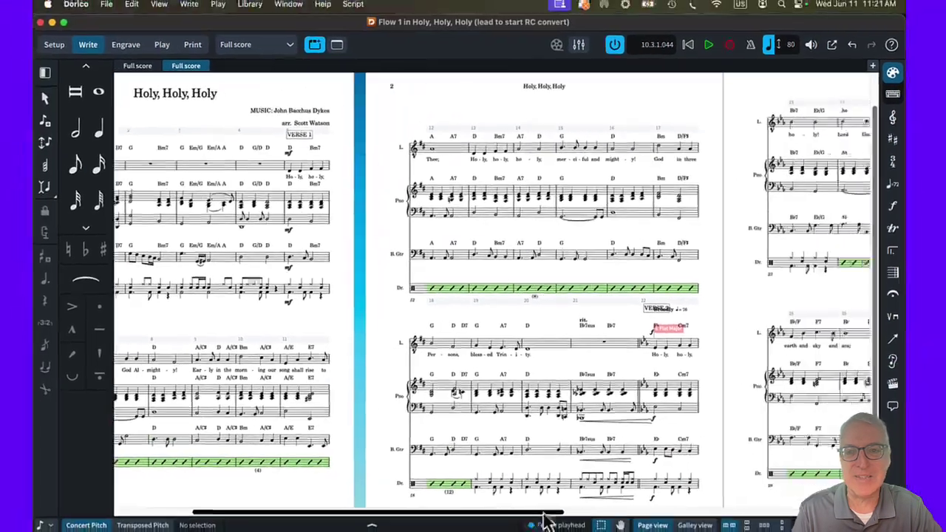
left_click_drag(543, 515, 831, 499)
key("z")
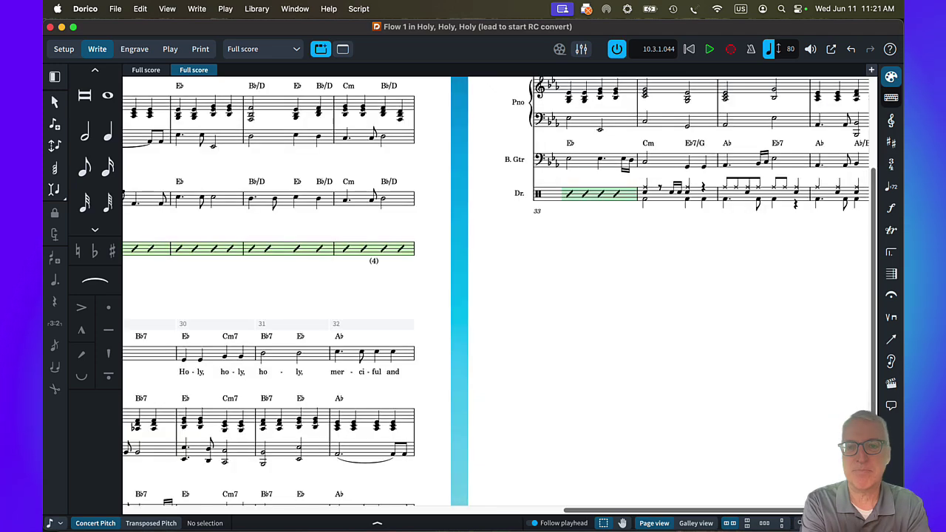
key("super+equal")
left_click_drag(773, 515, 834, 414)
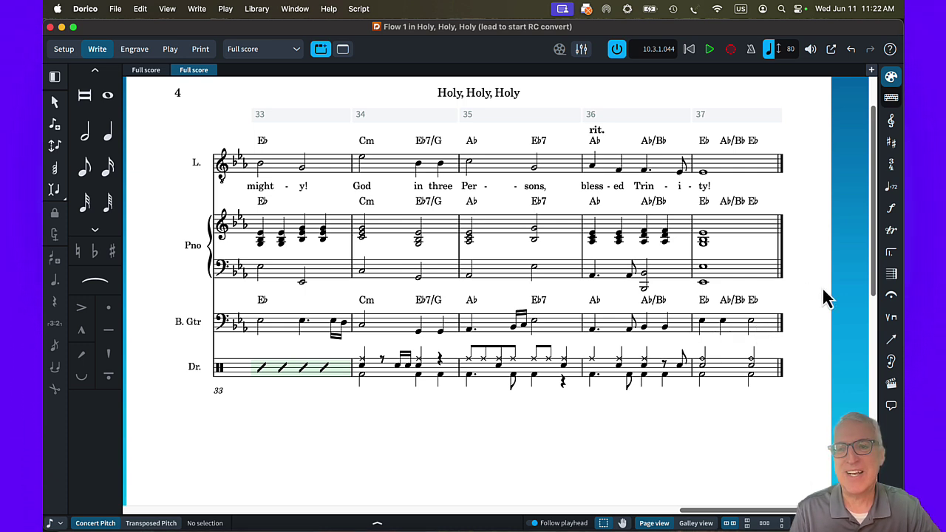
left_click(703, 176)
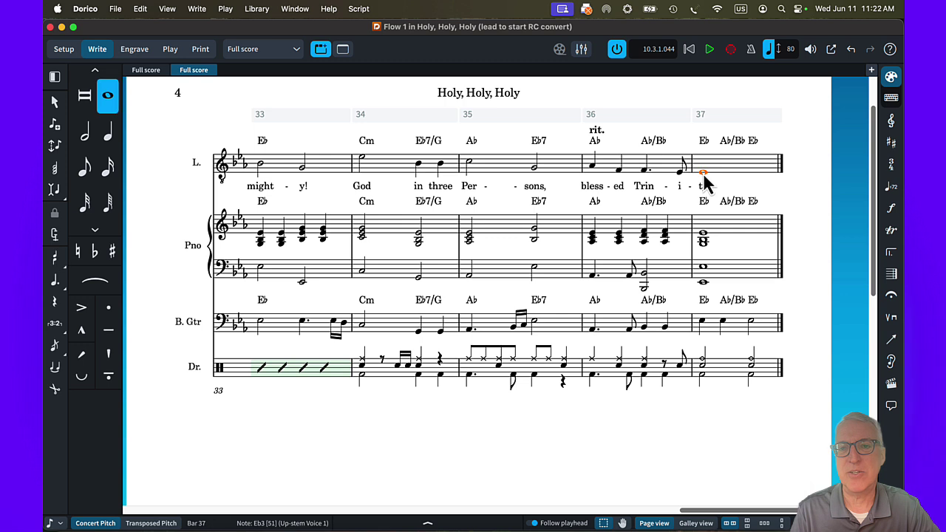
left_click(893, 298)
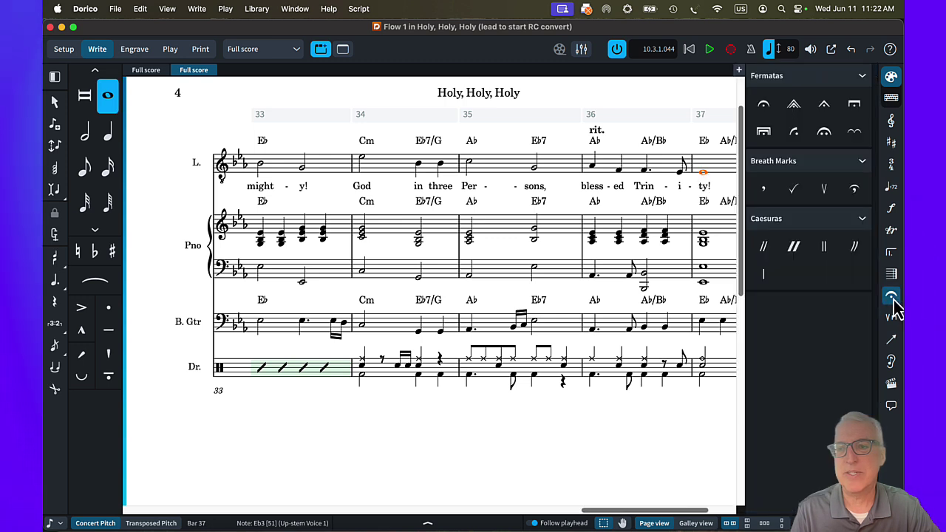
left_click(763, 103)
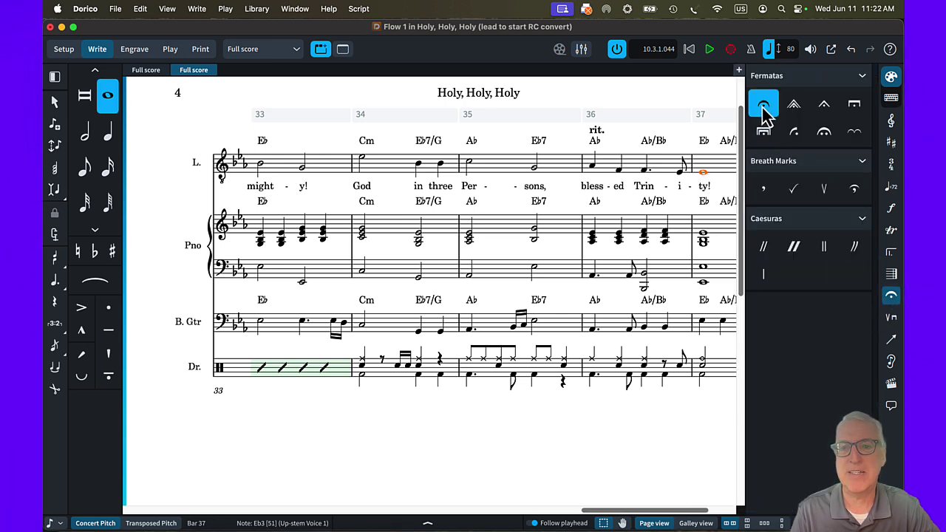
left_click(892, 296)
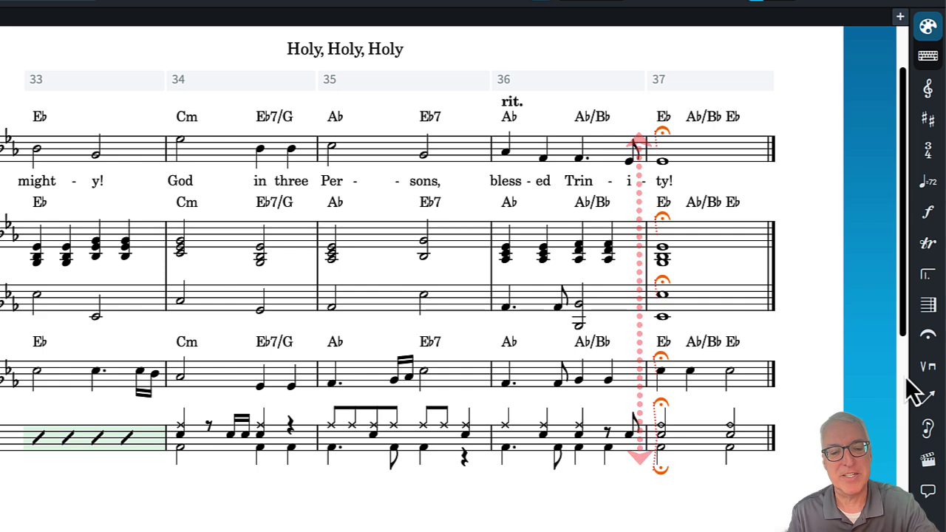
key("ctrl+z")
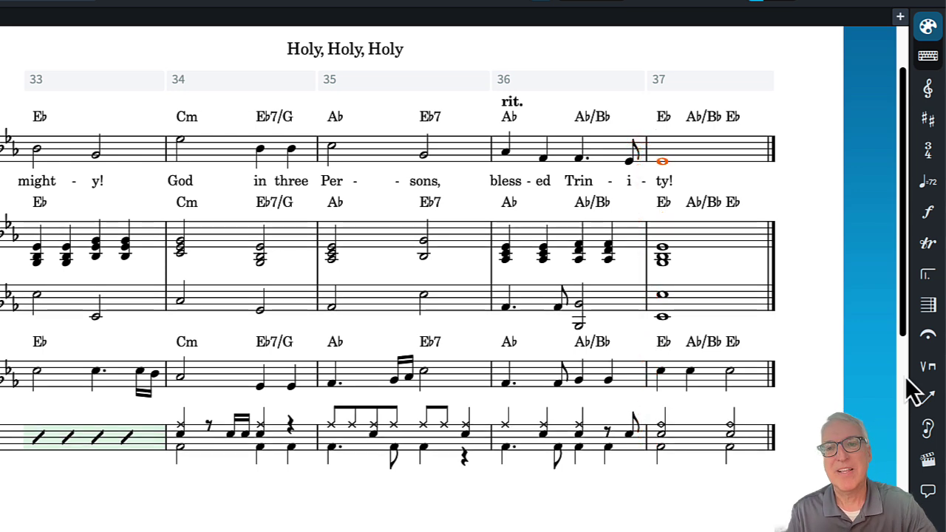
Add a fermata at the Bass Guitar's half note in bar 37 using the holds and pauses popover entry "fermata"
left_click(730, 371)
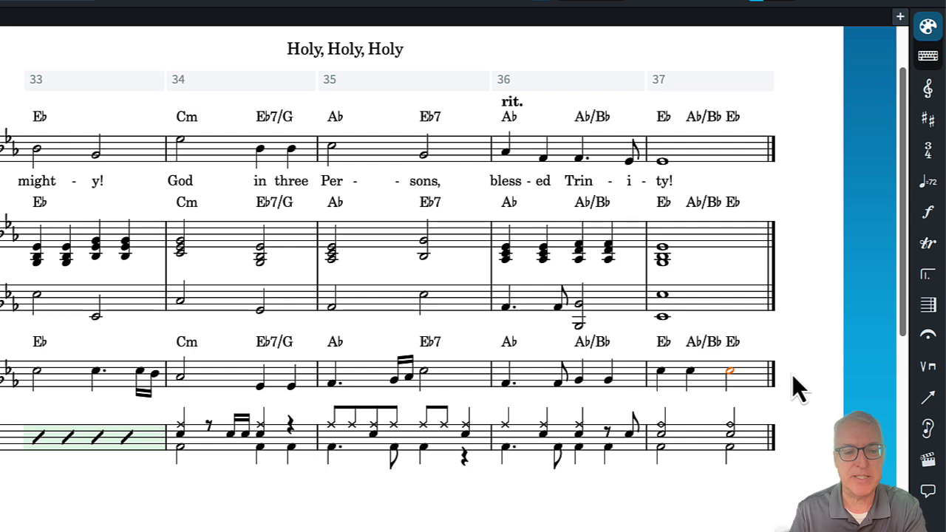
key("shift+h")
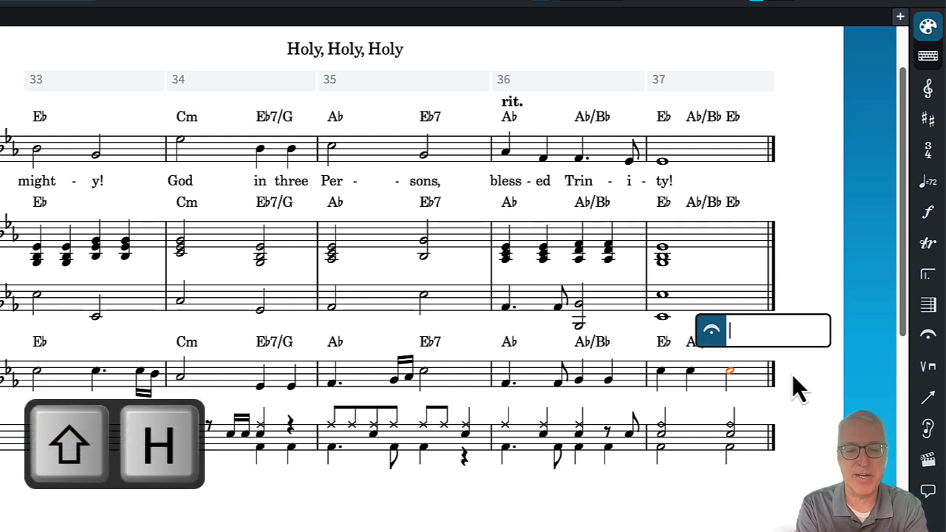
type("fermata")
key("Return")
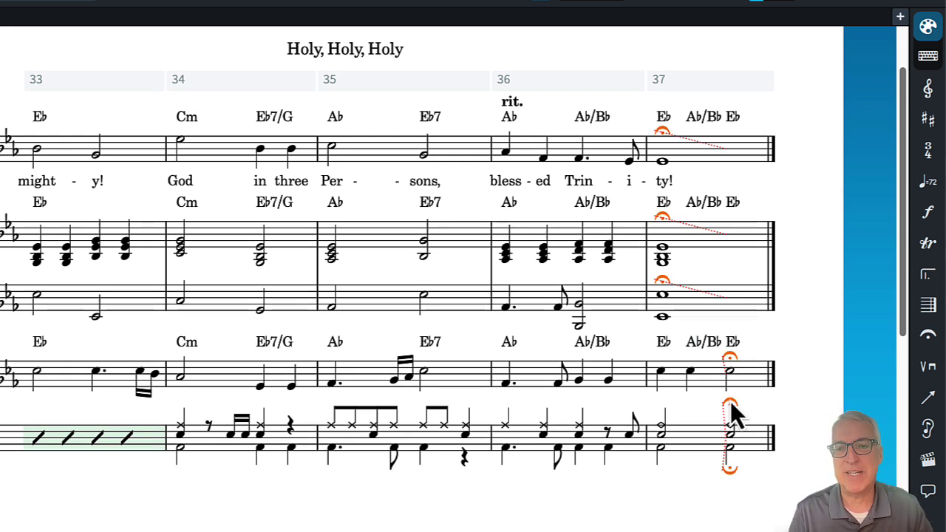
left_click(812, 320)
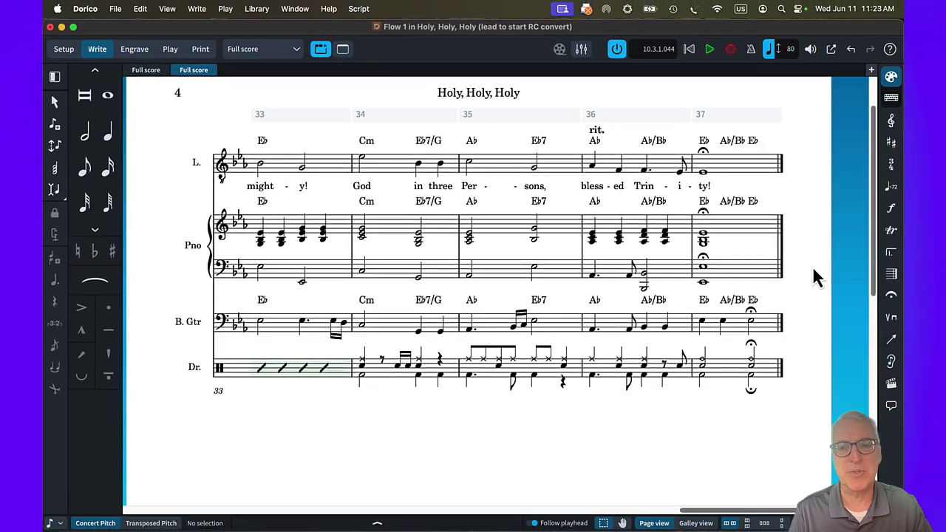
In Engrave mode, move the fermata above the Piano's bass staff in bar 37 off the page, and return to Write mode
key("super+3")
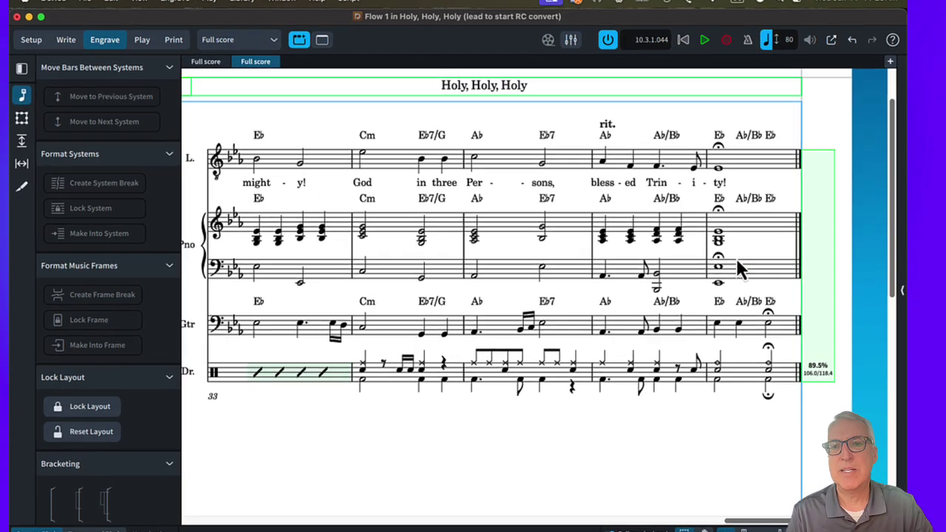
left_click(724, 258)
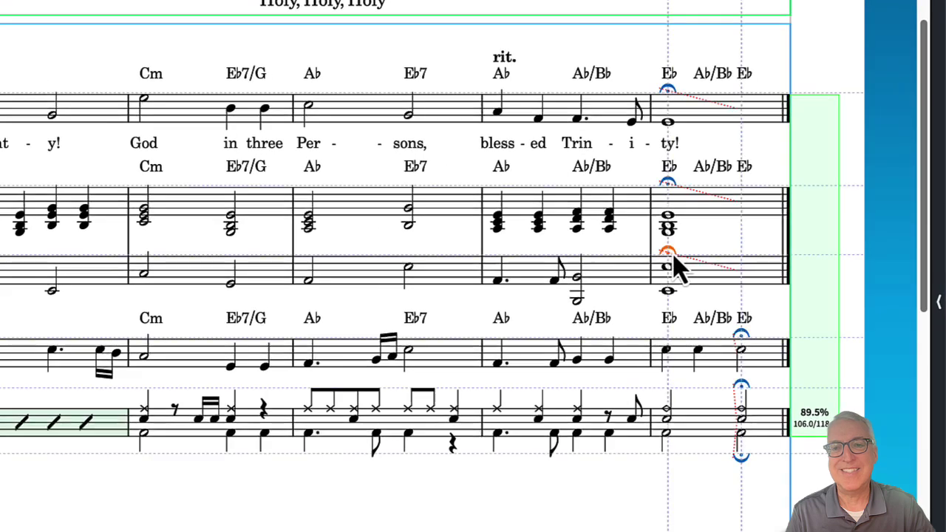
left_click_drag(670, 255, 877, 248)
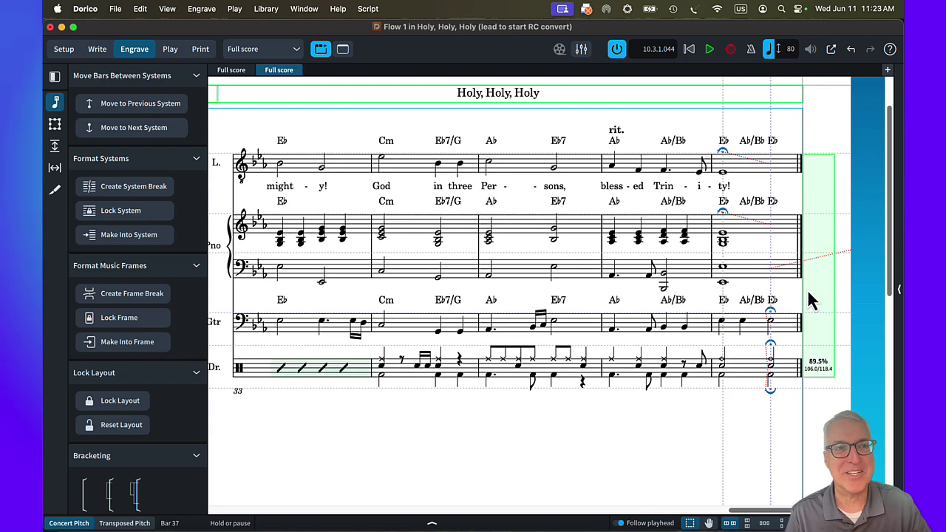
key("super+2")
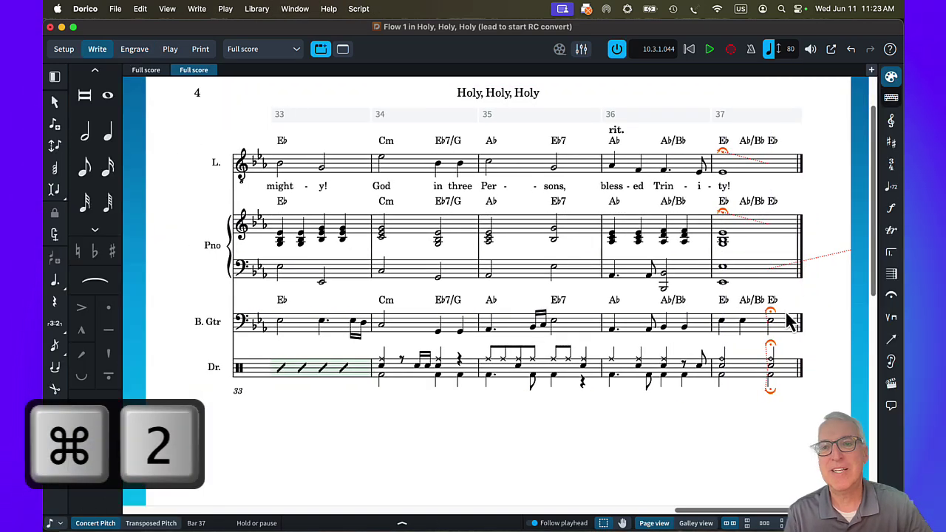
key("Escape")
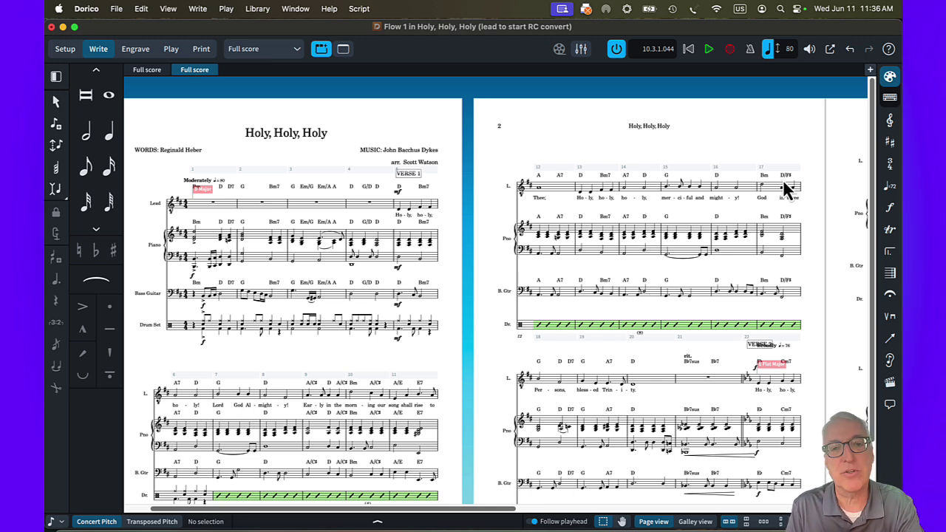
In Engrave mode, create a system break at bar 5 from the first Verse 1 lyric syllable "Ho"
key("super+3")
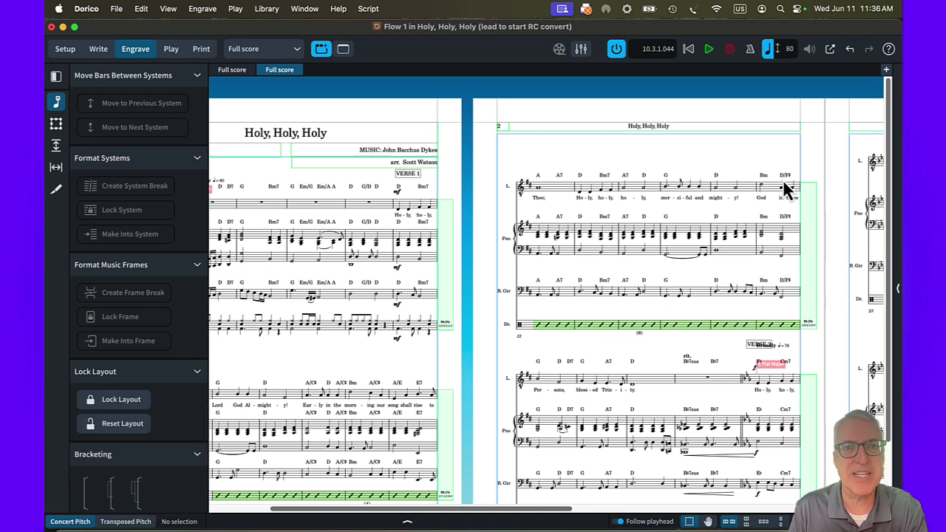
scroll(624, 255, "left", 3)
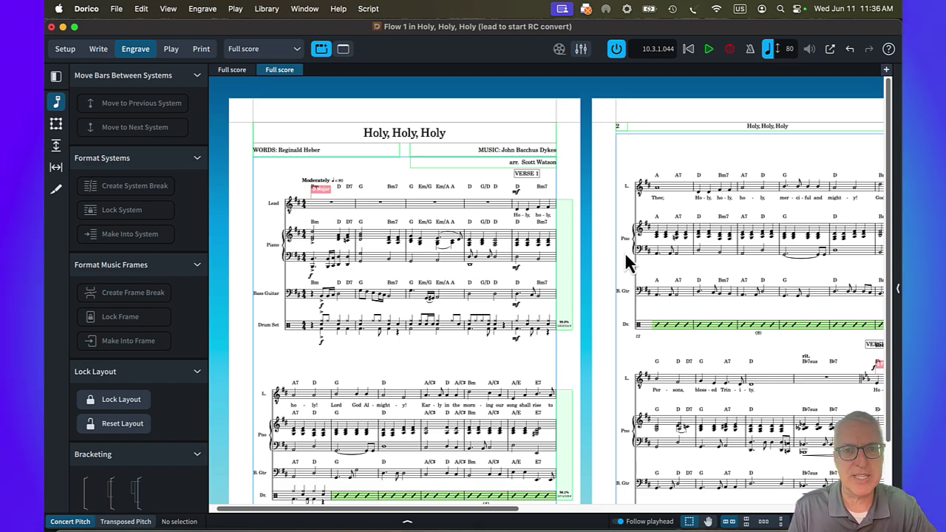
scroll(625, 255, "right", 1)
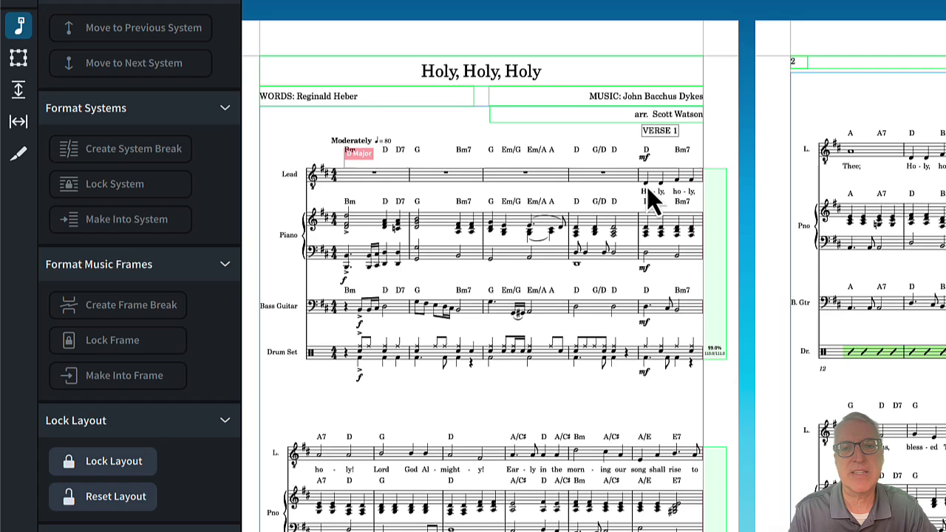
left_click(647, 189)
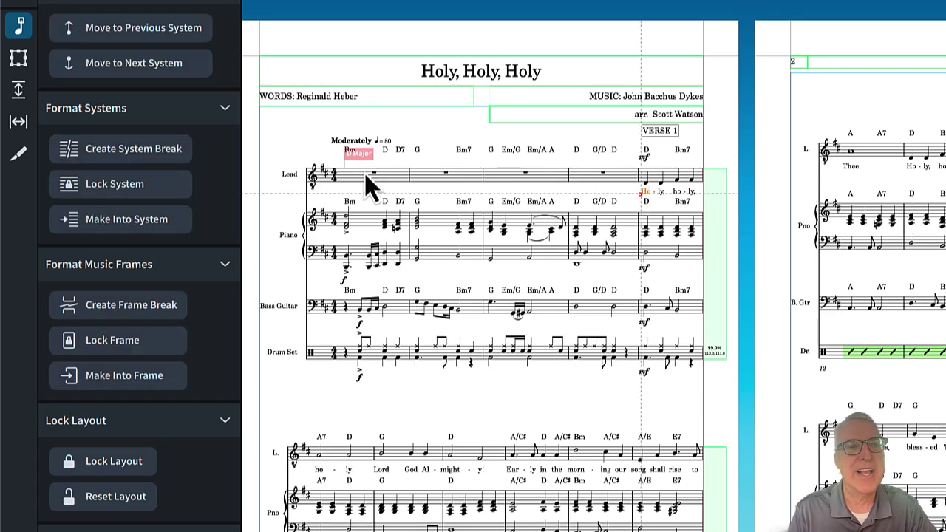
left_click(104, 154)
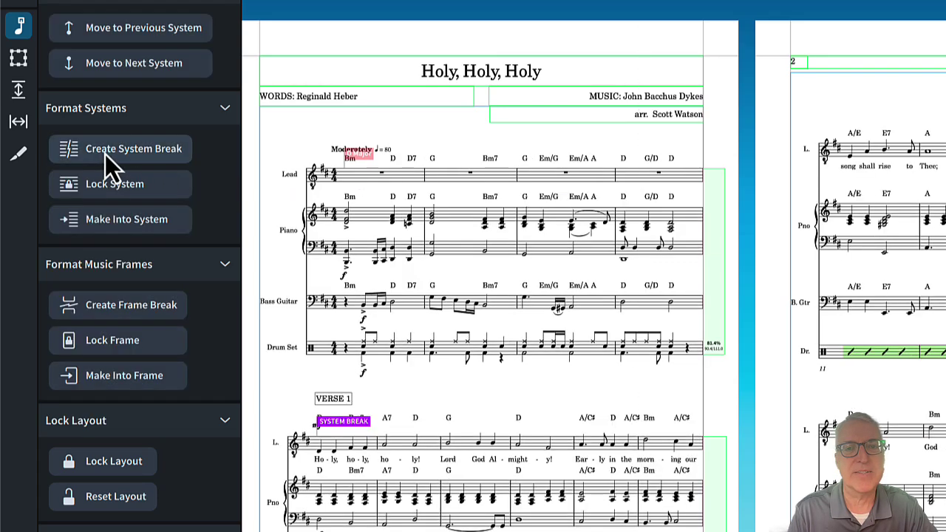
Create a system break at bar 9, where the lyric "Early in the morning" starts
scroll(528, 239, "down", 1)
scroll(529, 238, "down", 1)
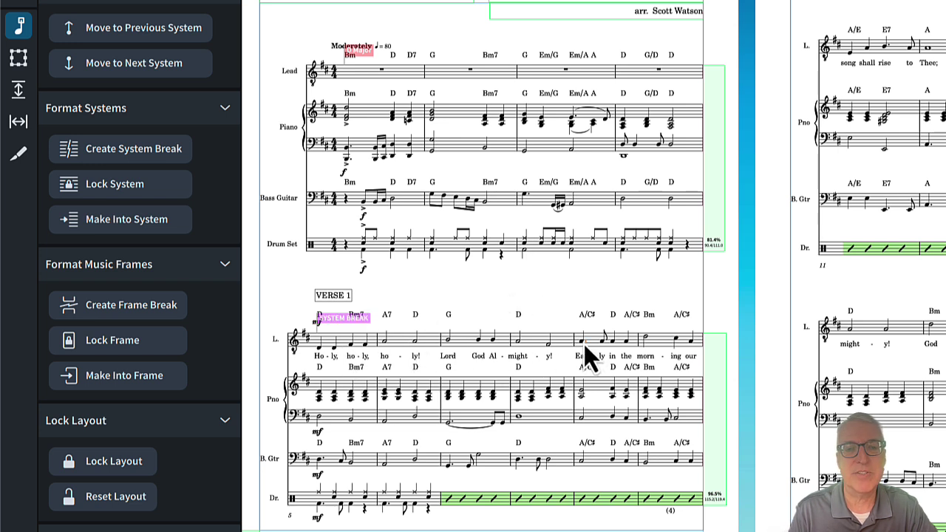
key("shift+s")
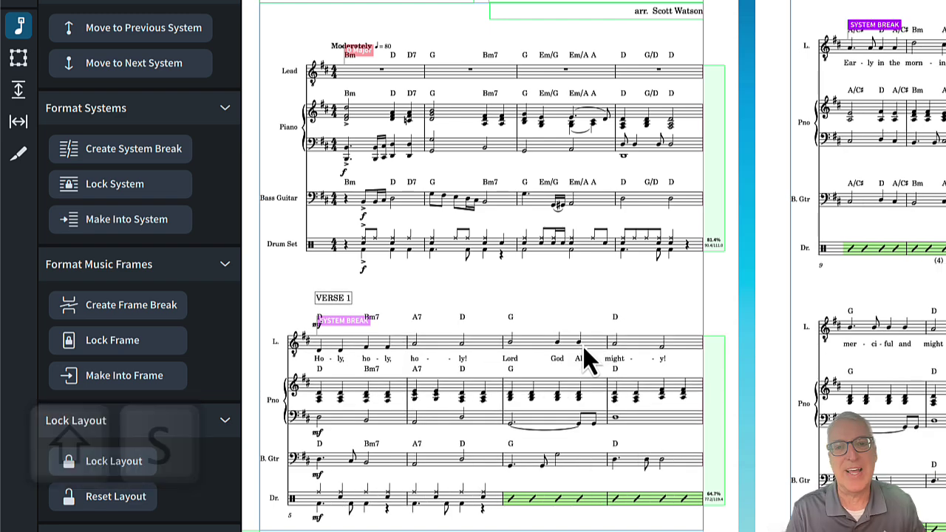
Create system breaks at bar 13, where "Holy, holy, holy, merciful" starts, and at bar 17, where "God in three Persons" starts
scroll(584, 266, "right", 5)
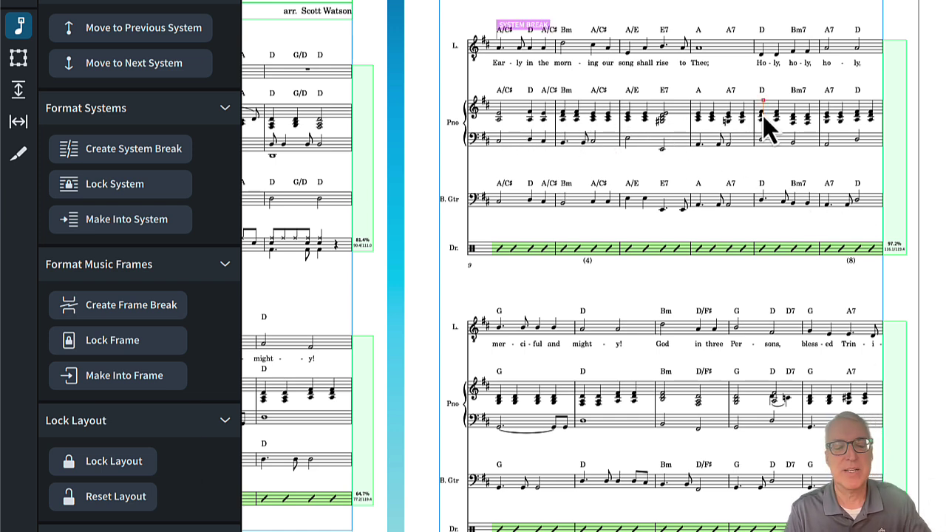
key("shift+s")
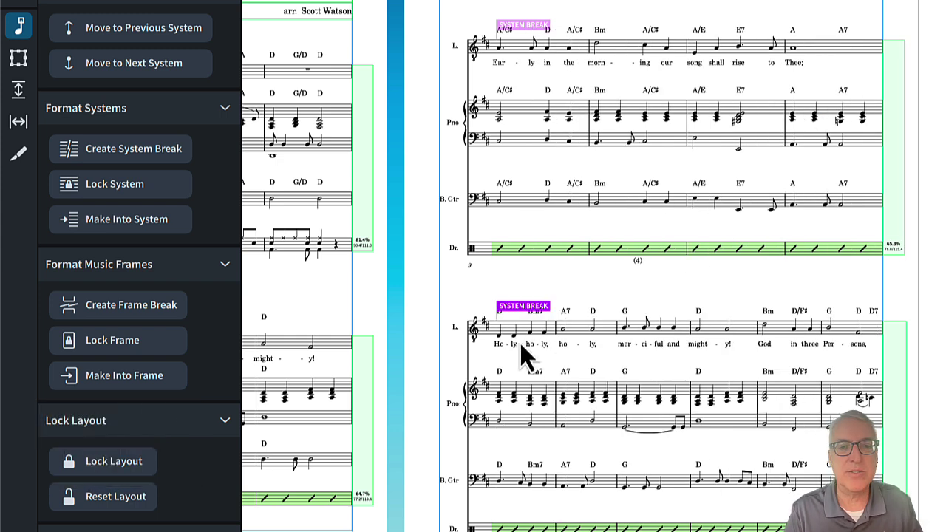
left_click(767, 326)
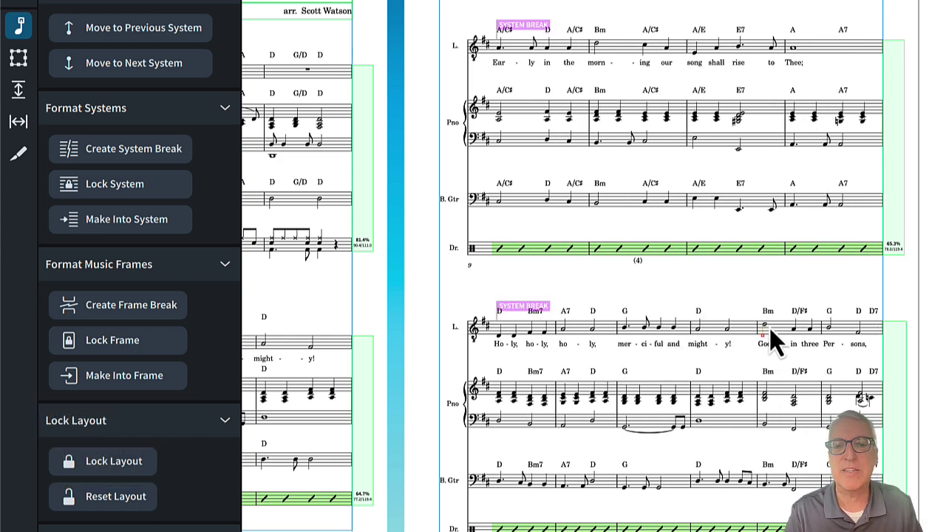
key("shift+s")
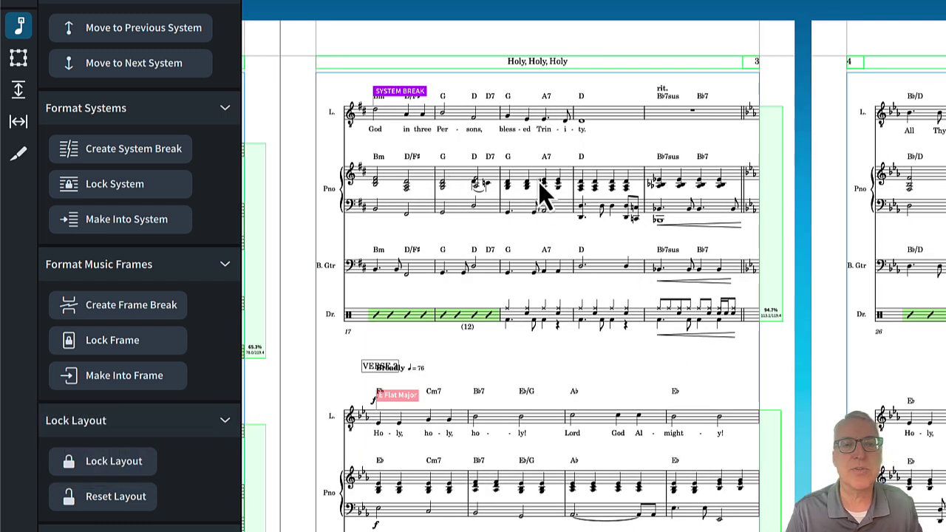
Create system breaks at bar 21, the rit. bar before Verse 2, and at bar 24, where "Lord God Almighty" starts
left_click(660, 184)
key("shift+s")
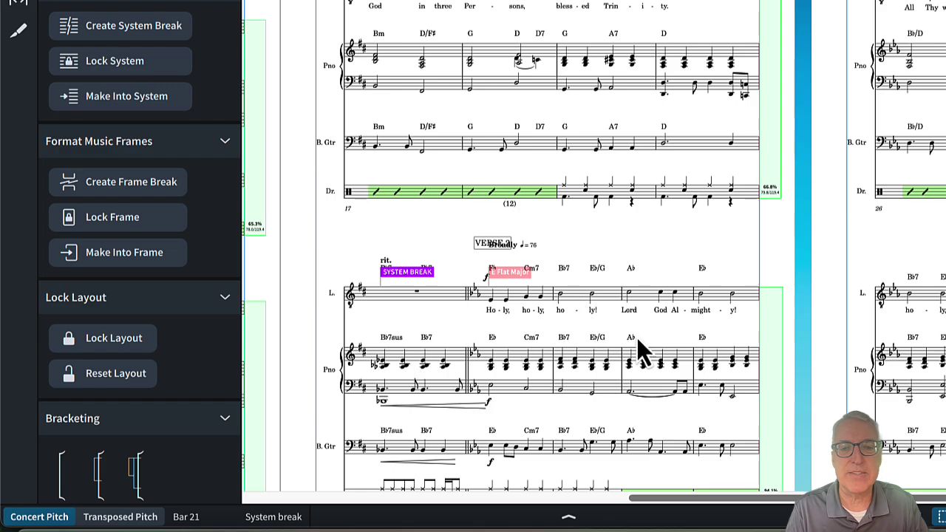
left_click(628, 294)
key("shift+s")
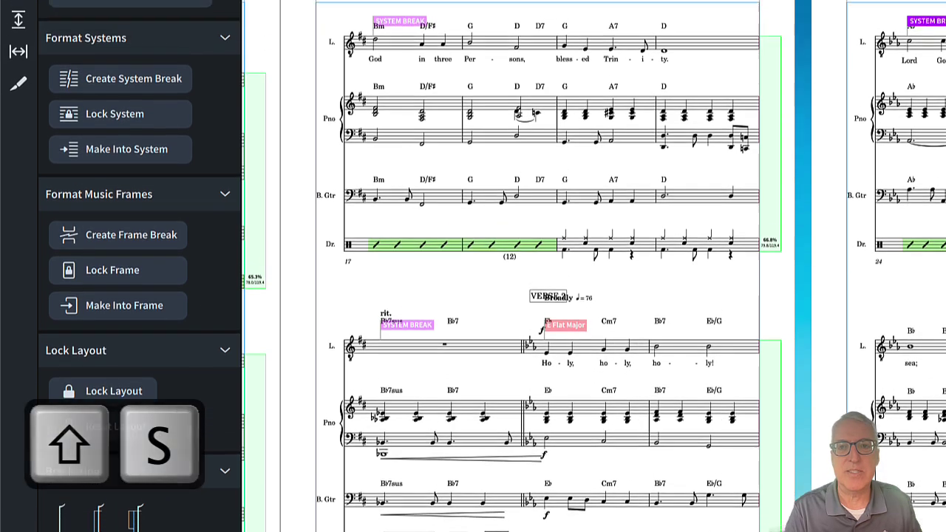
Create system breaks at bar 28, where "earth and sky and sea" starts, and at bar 32, where "merciful and mighty" starts
left_click_drag(701, 499, 735, 499)
scroll(488, 164, "right", 5)
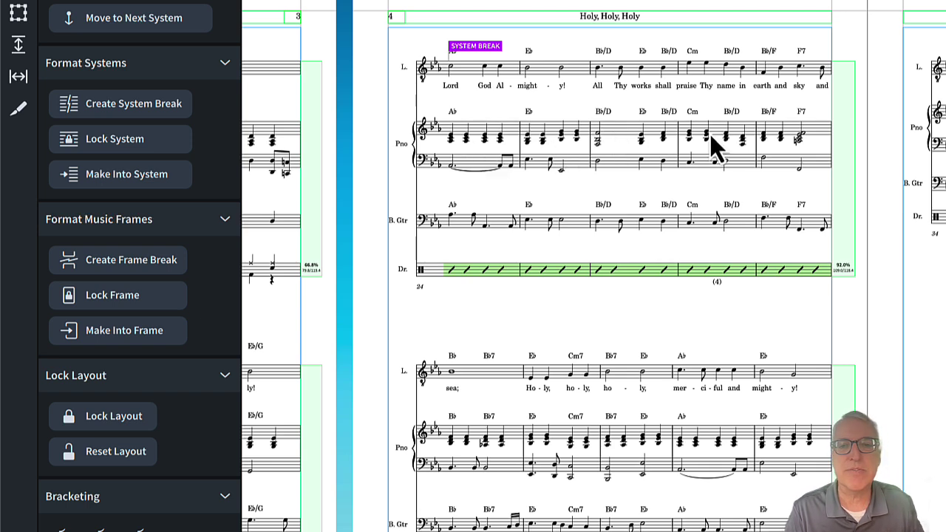
left_click(765, 75)
key("shift+s")
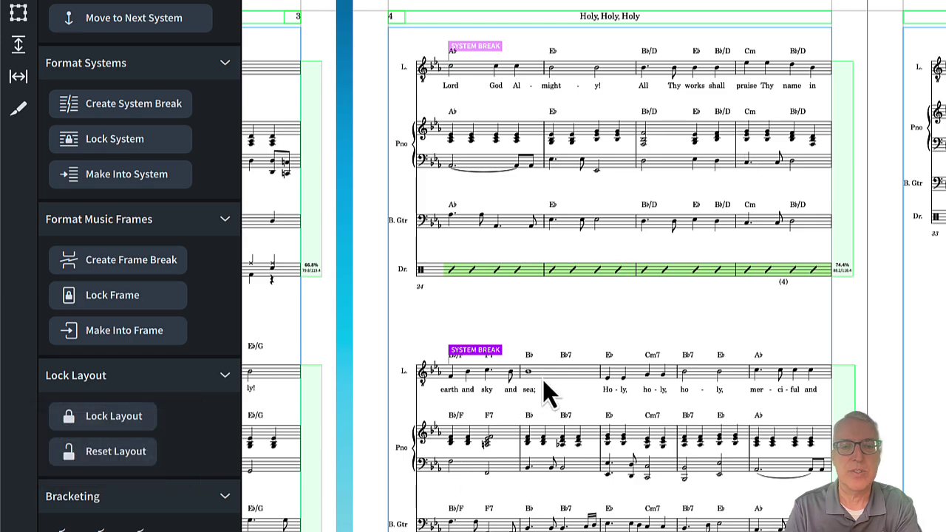
left_click(756, 373)
key("shift+s")
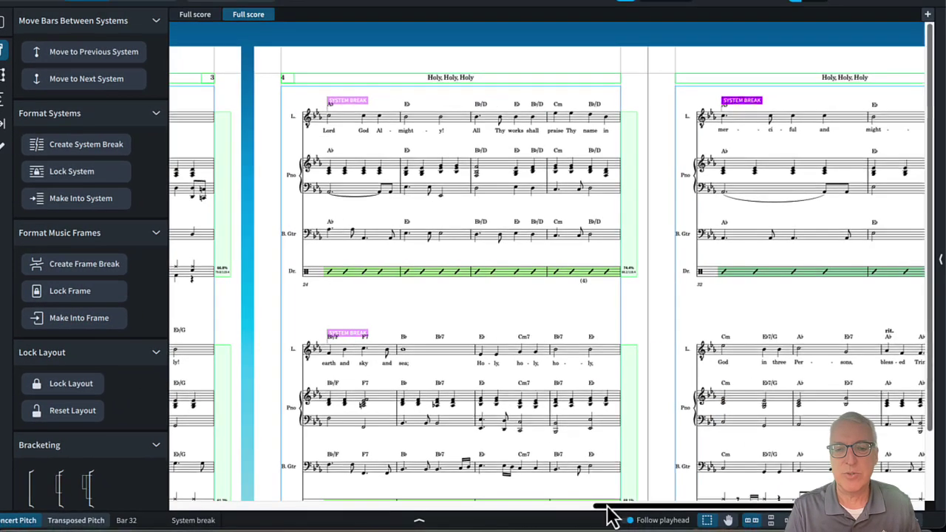
Create a system break at bar 35, where the final lyric "Persons" starts
left_click_drag(606, 507, 682, 507)
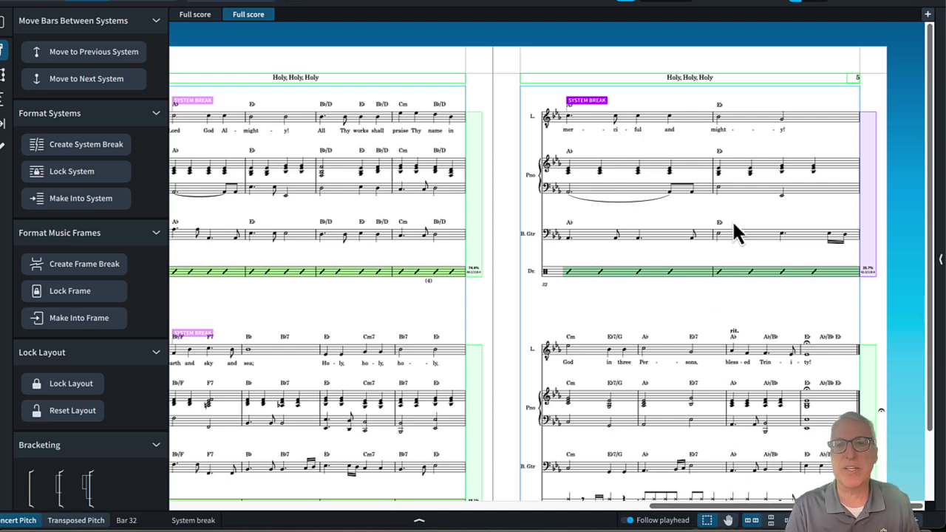
left_click(643, 350)
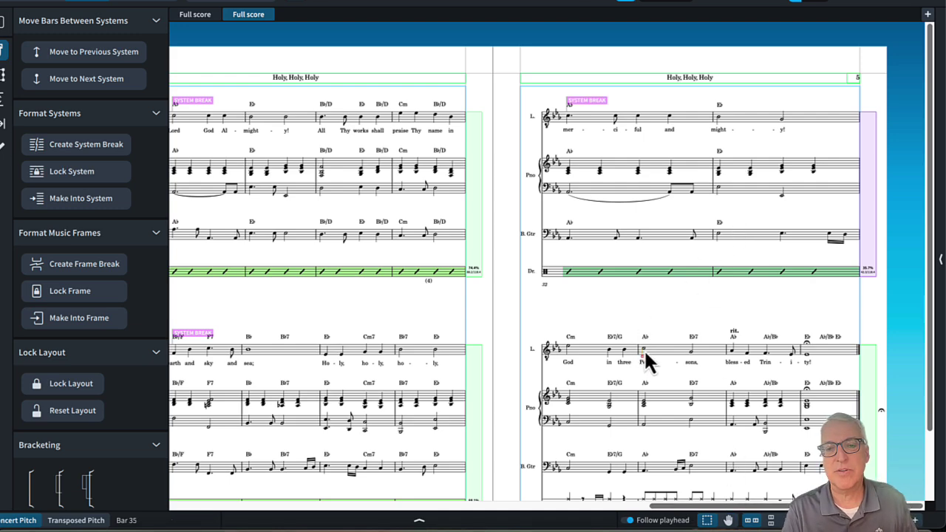
key("shift+s")
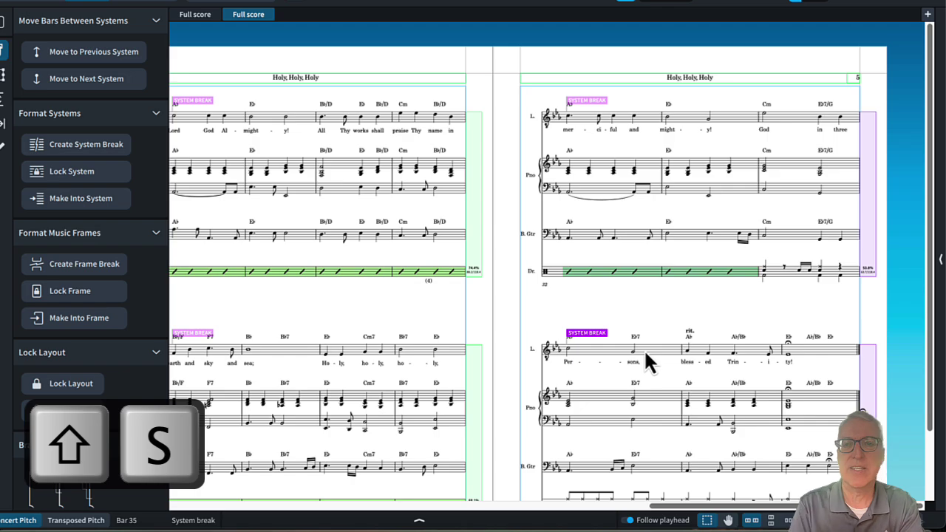
scroll(644, 348, "down", 2)
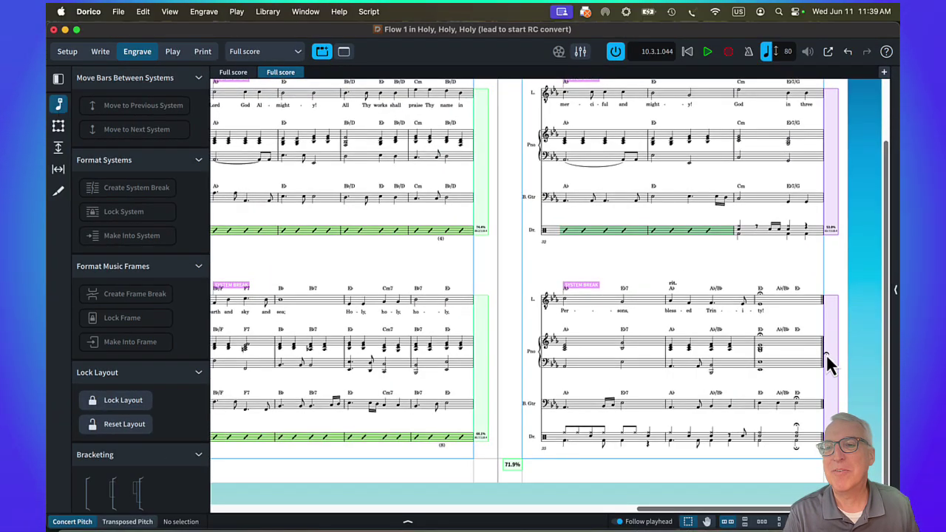
left_click(826, 356)
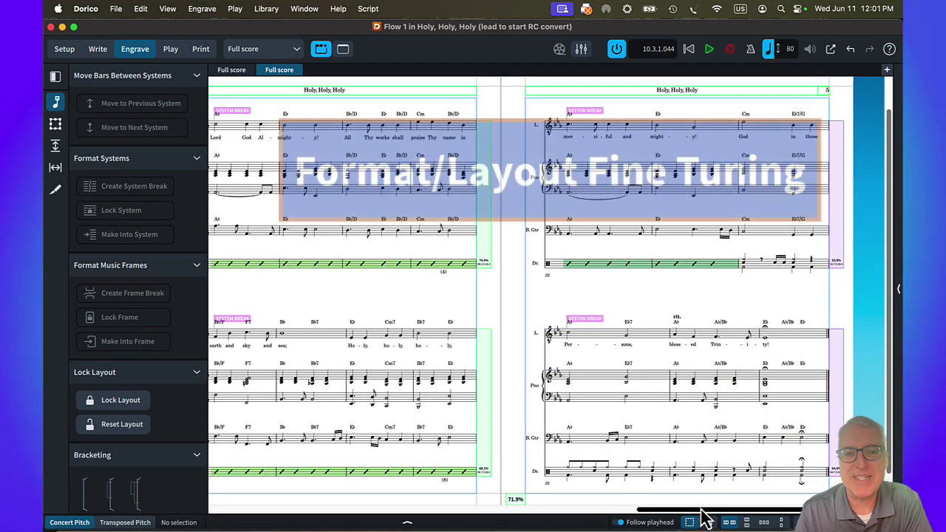
In Write mode, add the staff-attached text "INTRO" at the Lead's whole-bar rest in bar 1
scroll(465, 480, "left", 10)
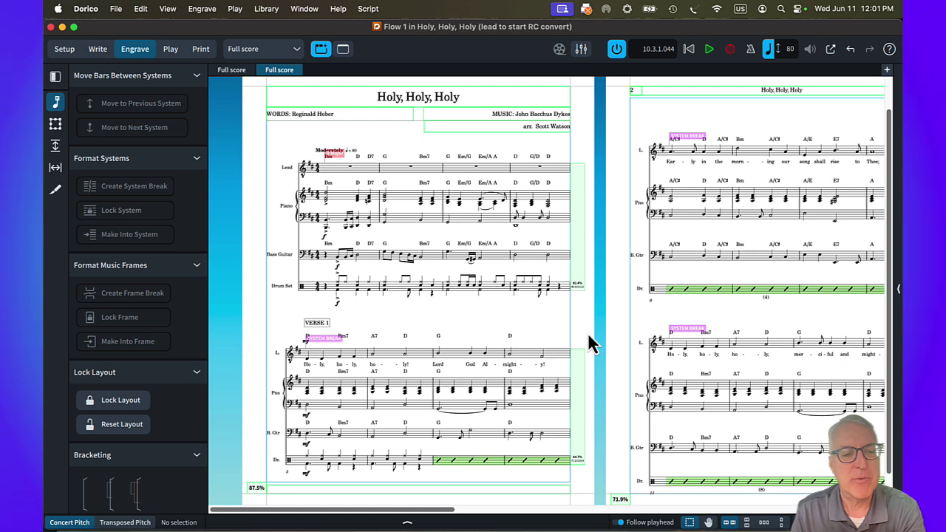
key("asciitilde")
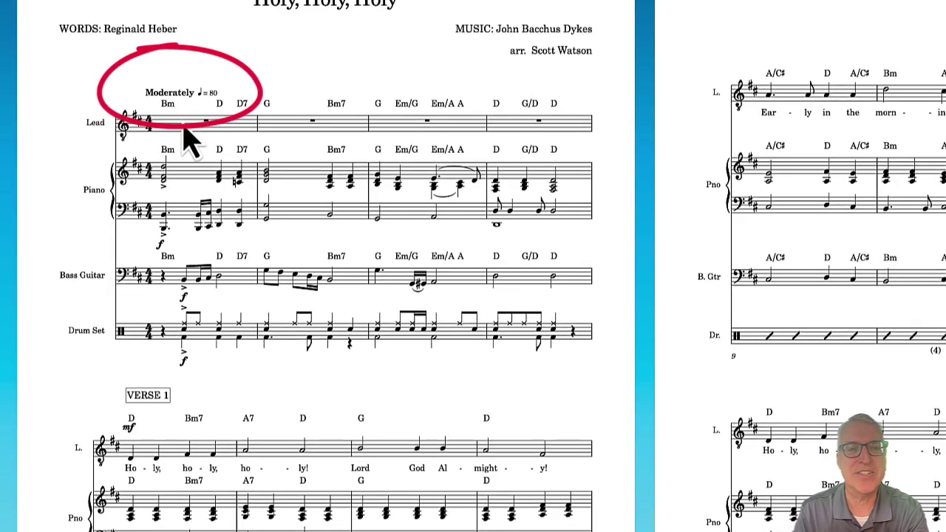
key("ctrl+3")
key("super+2")
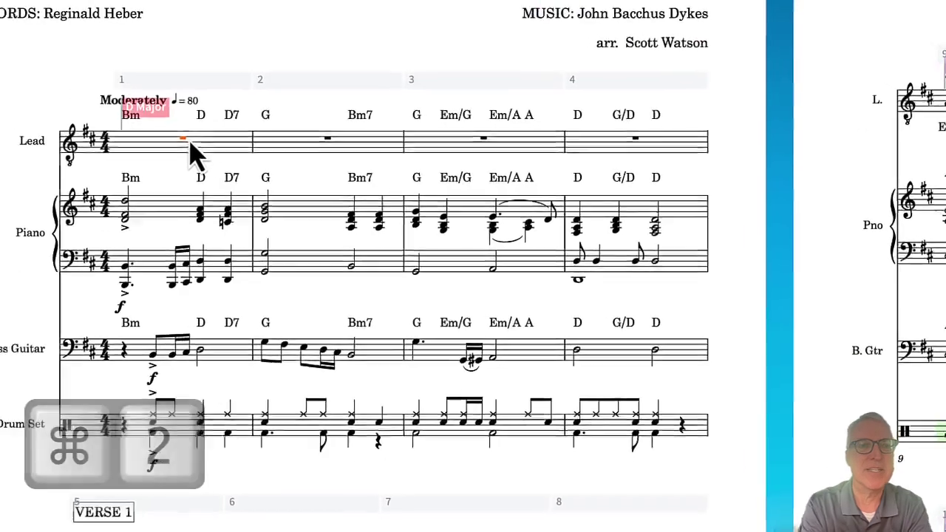
key("shift+x")
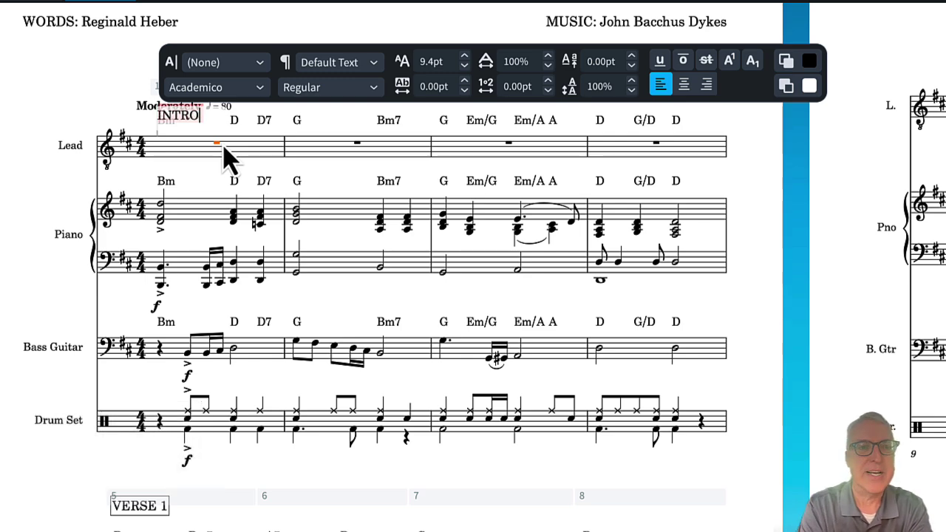
key("Escape")
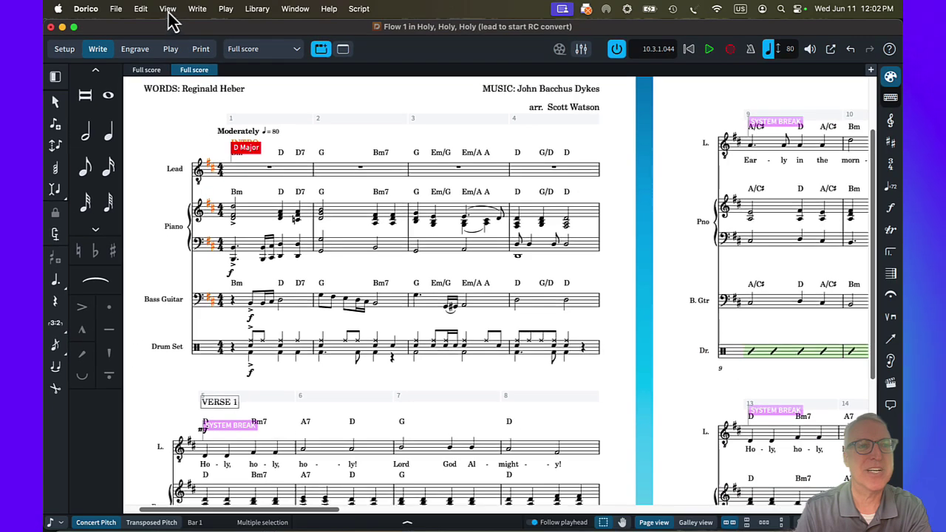
Hide all signposts in the score view
left_click(167, 8)
mouse_move(185, 115)
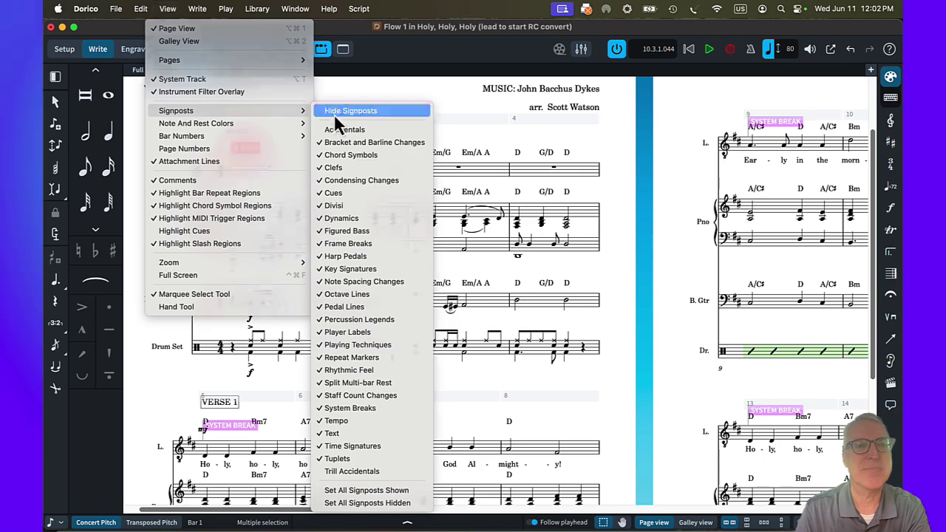
left_click(334, 113)
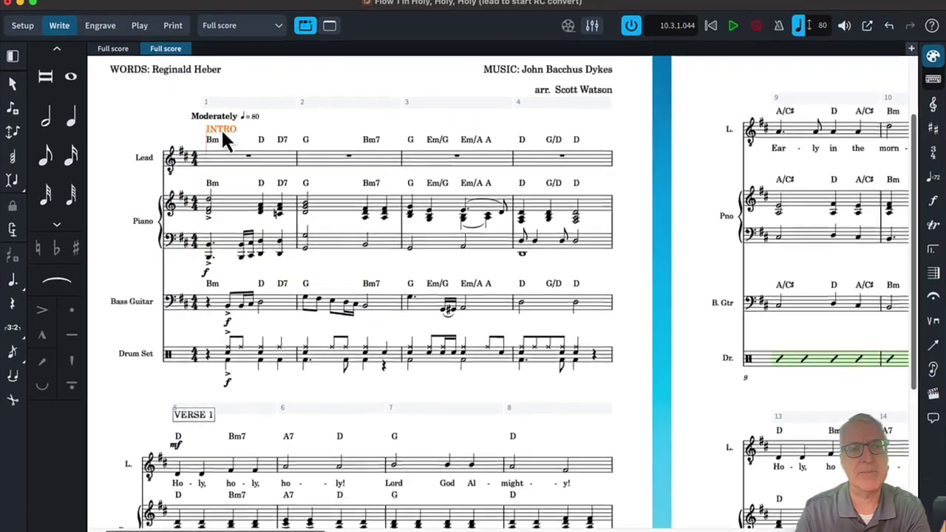
Give the INTRO text in bar 1 a border using its local text properties
key("super+8")
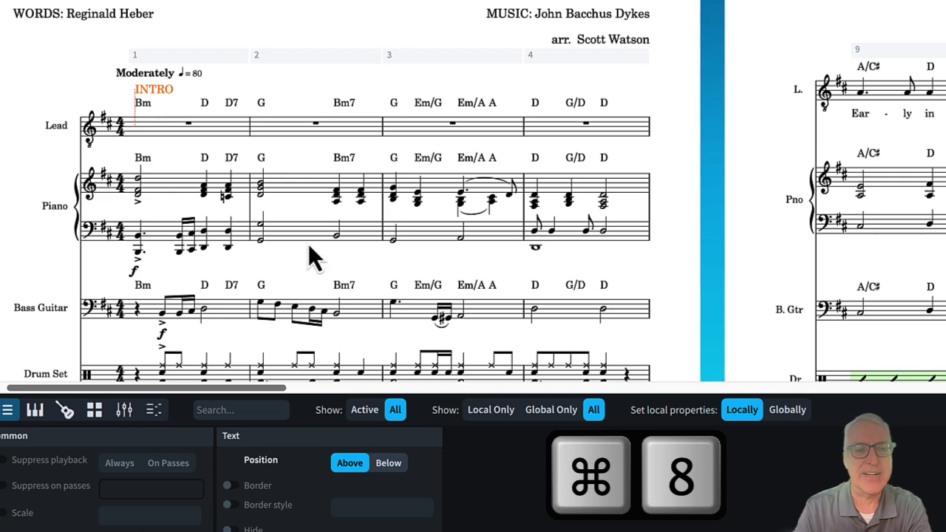
left_click(246, 487)
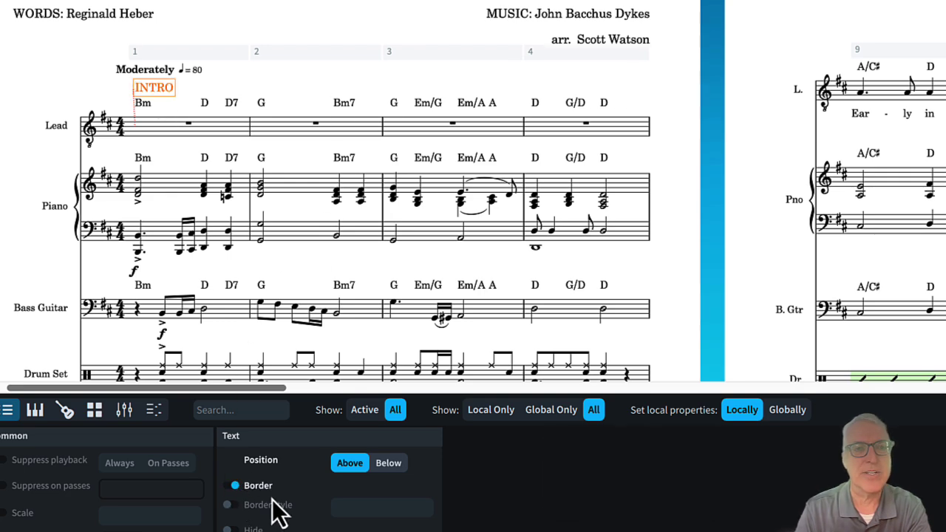
key("super+8")
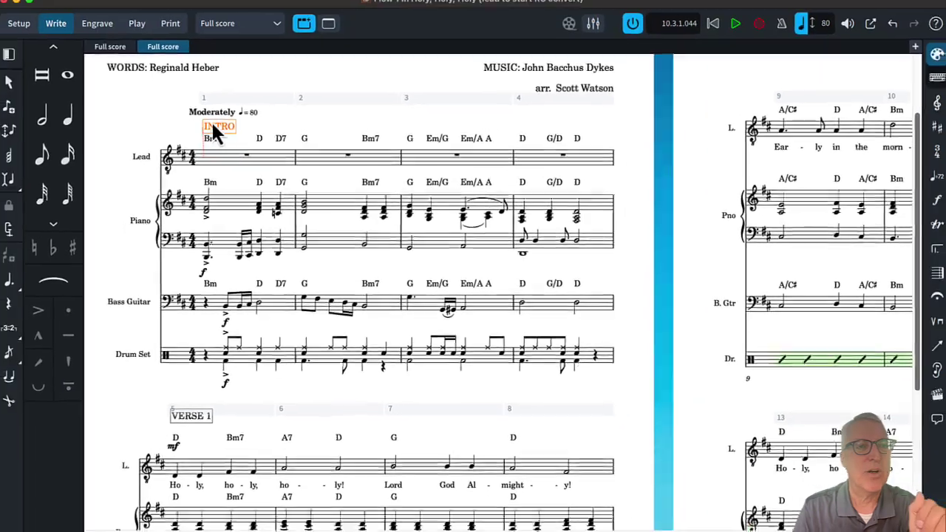
In Engrave mode, move the boxed INTRO text above the "Moderately" tempo mark, slightly to its left, and deselect it
key("super+3")
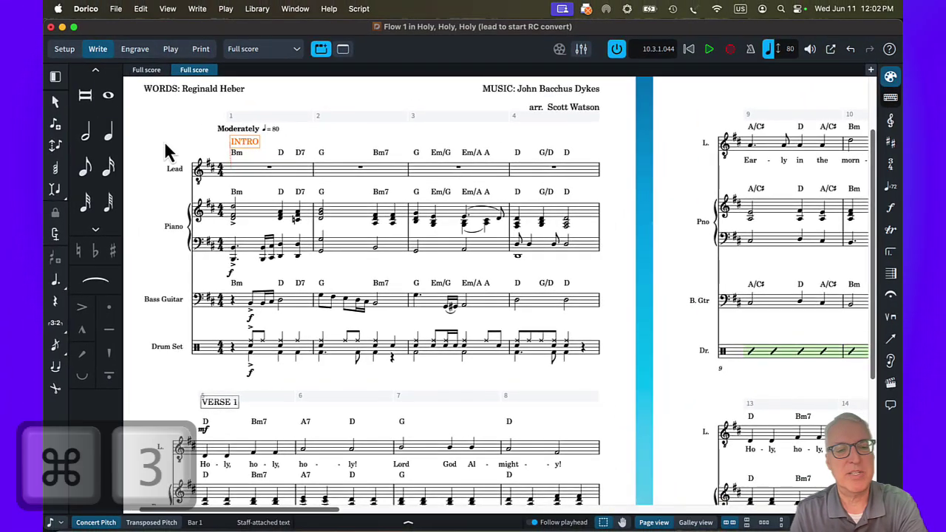
scroll(320, 178, "left", 3)
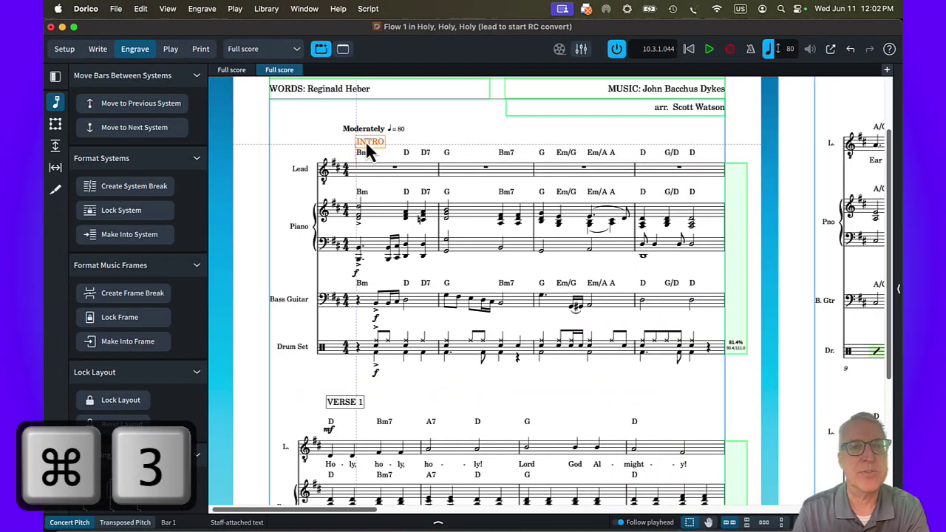
mouse_move(365, 140)
left_mouse_down()
mouse_move(365, 131)
mouse_move(353, 143)
mouse_move(369, 124)
mouse_move(362, 131)
left_mouse_up()
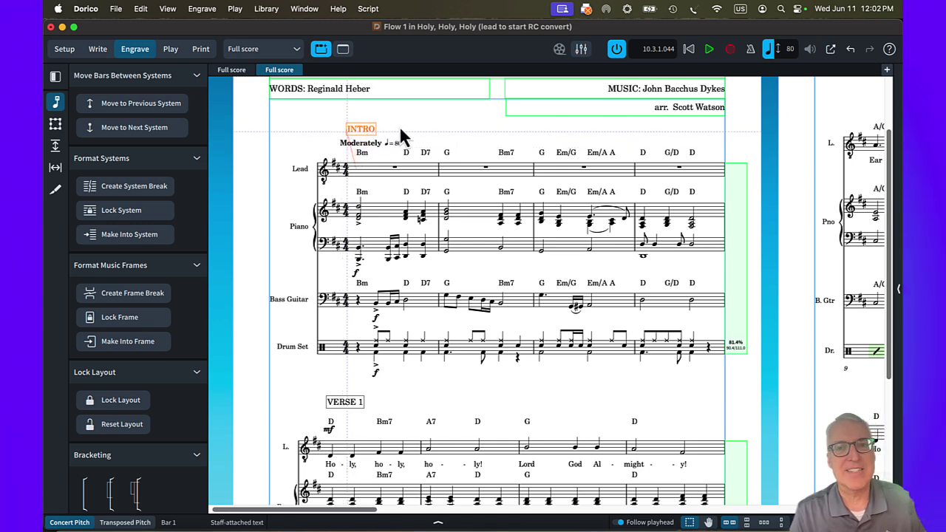
key("Escape")
key("Escape")
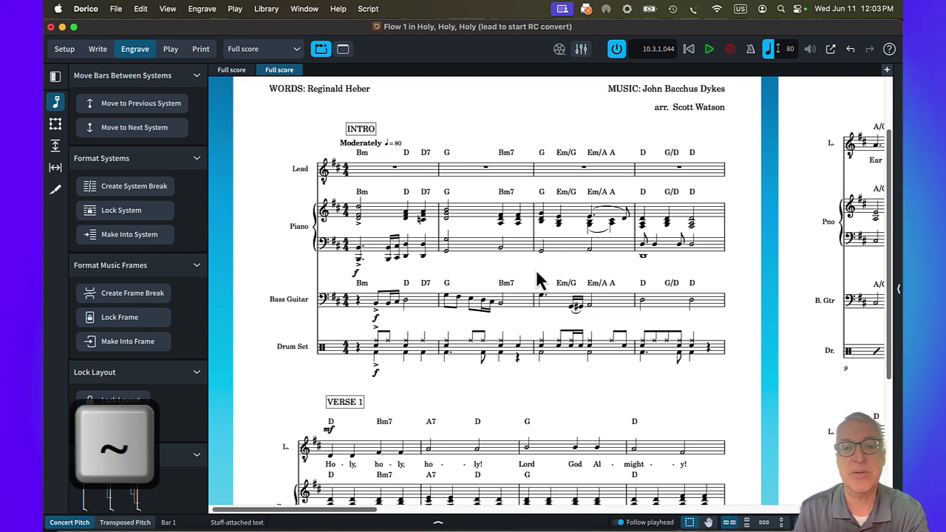
Move the mf dynamics of all four instruments at the start of Verse 1, bar 5, down and slightly to the left
scroll(536, 274, "down", 4)
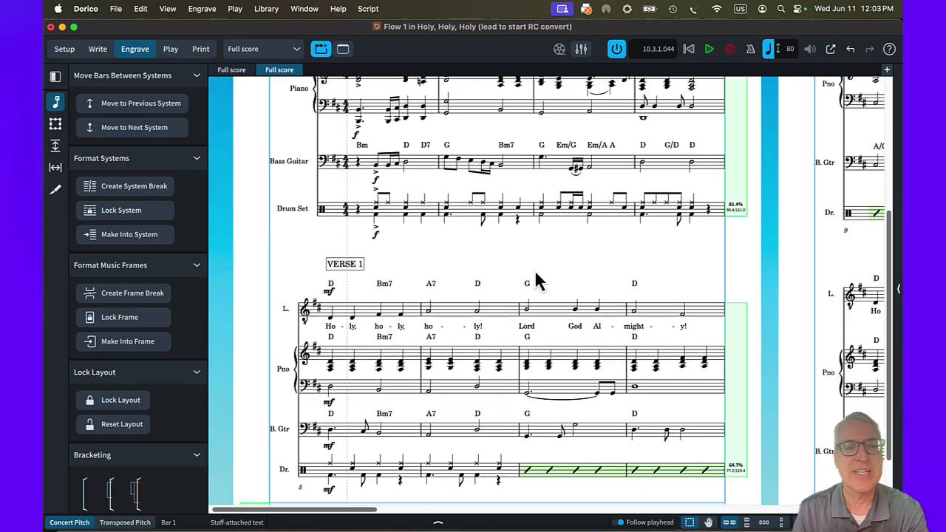
scroll(536, 275, "down", 2)
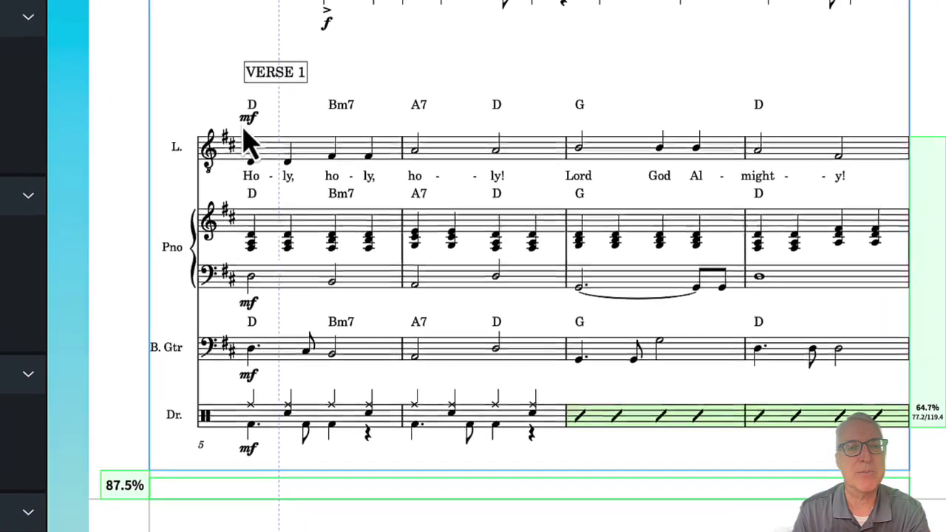
left_click(329, 220)
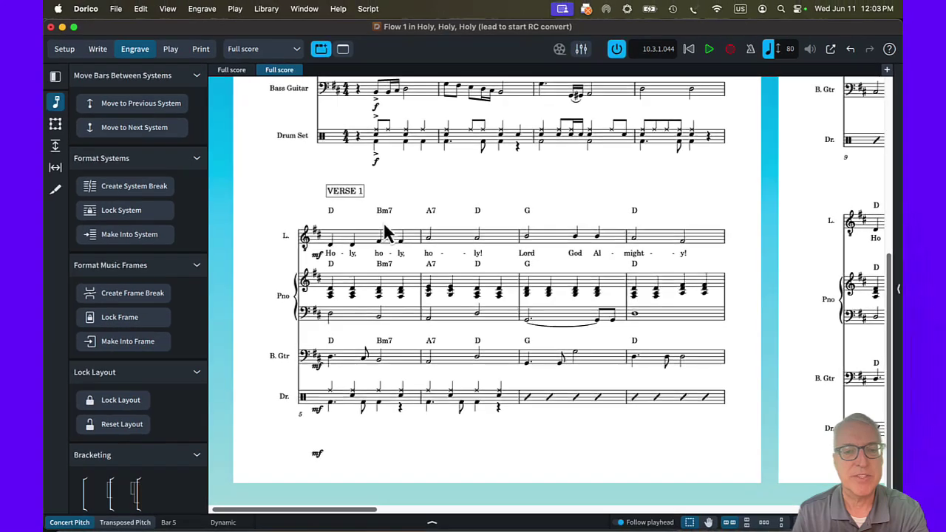
With Staff Spacing, raise both systems on page 2: the first to 8.1 mm from the frame's top edge, the second to 31.2 mm below the first
left_click_drag(362, 514, 492, 510)
scroll(484, 424, "up", 5)
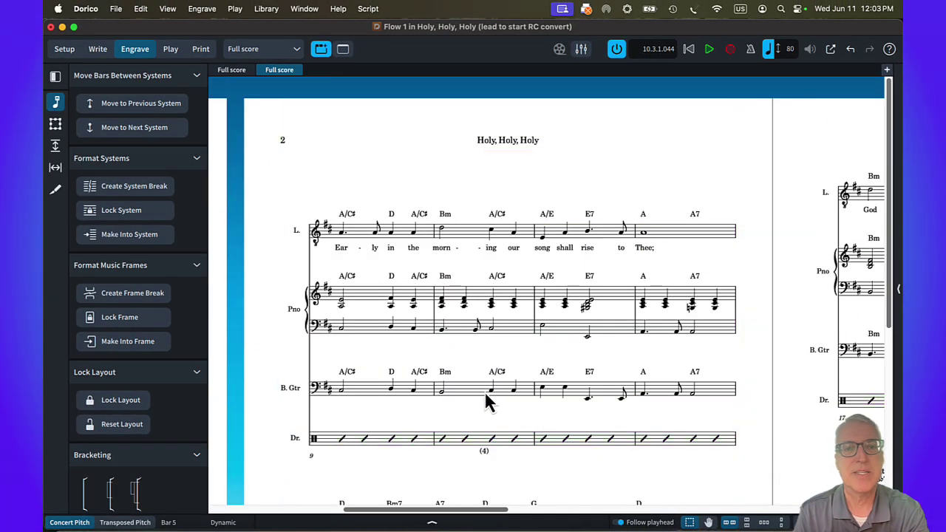
left_click(485, 383)
scroll(484, 380, "down", 3)
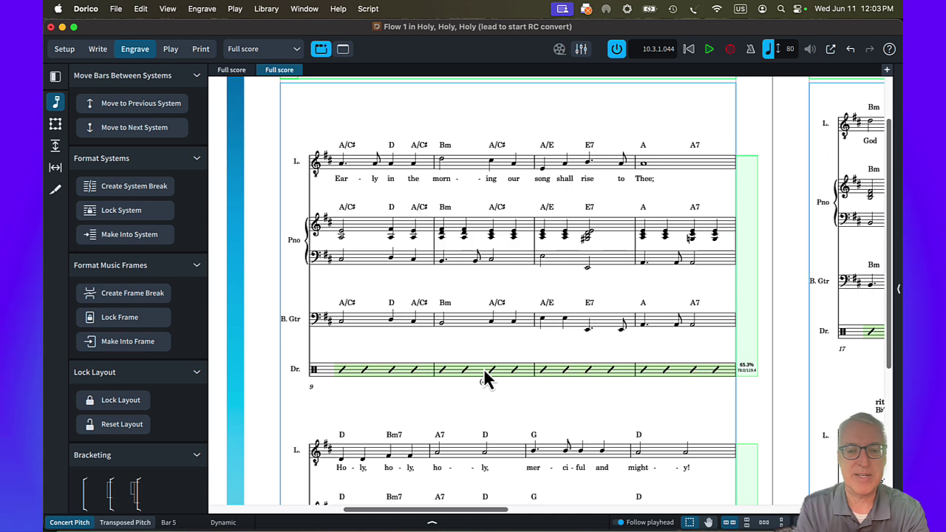
key("super+minus")
scroll(492, 373, "down", 2)
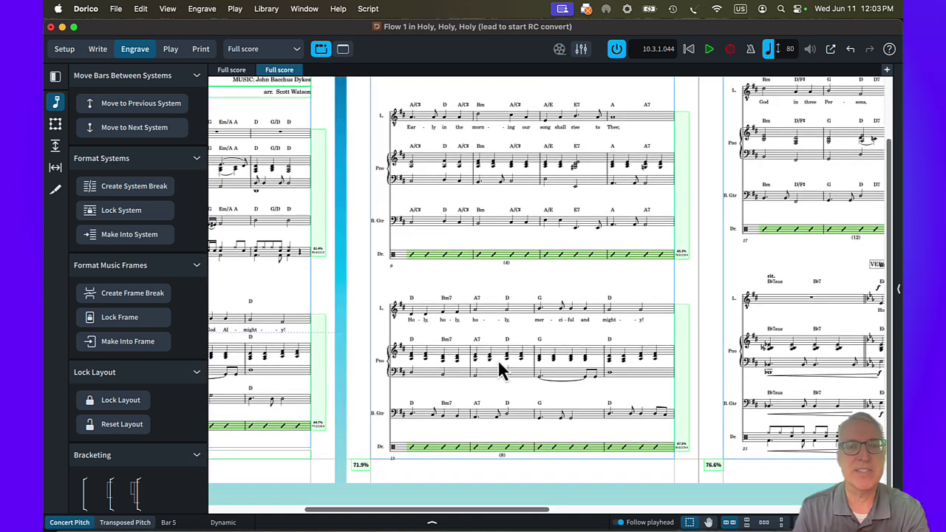
left_click(54, 151)
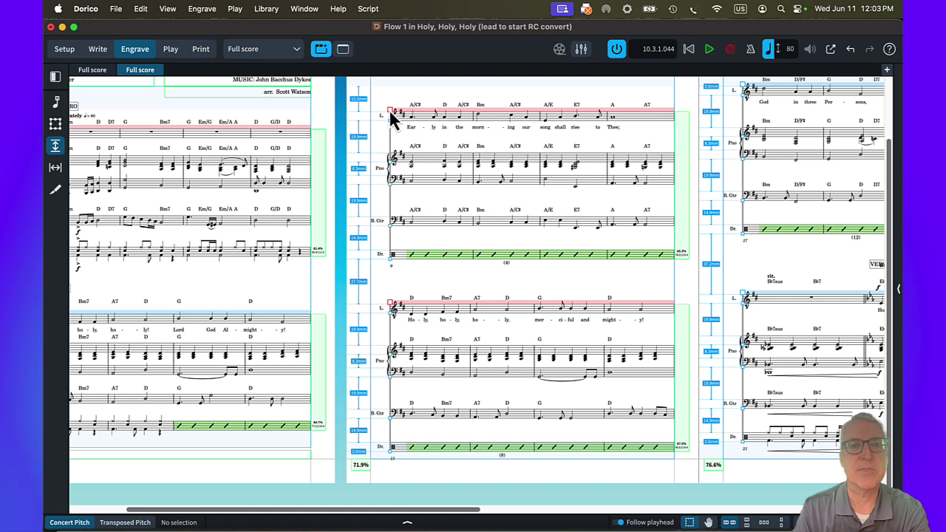
left_click_drag(391, 111, 389, 97)
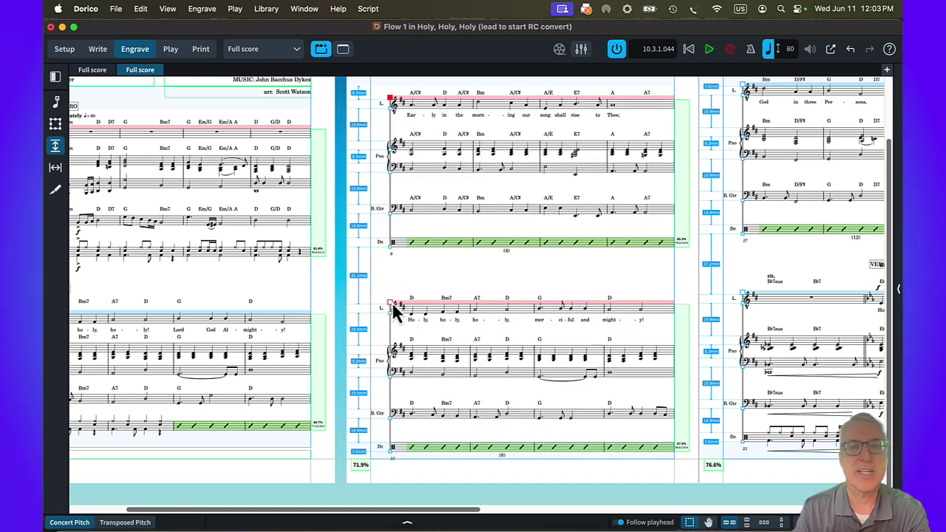
left_click_drag(394, 309, 393, 304)
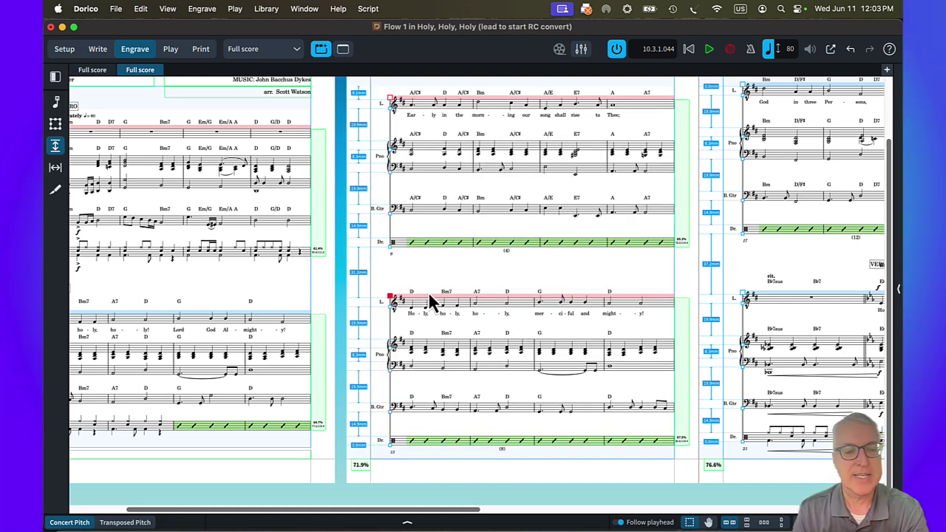
Lower the piano's left-hand staff in both systems on page 2 to widen the gap between the piano staves
key("alt+shift+i")
scroll(471, 335, "up", 2)
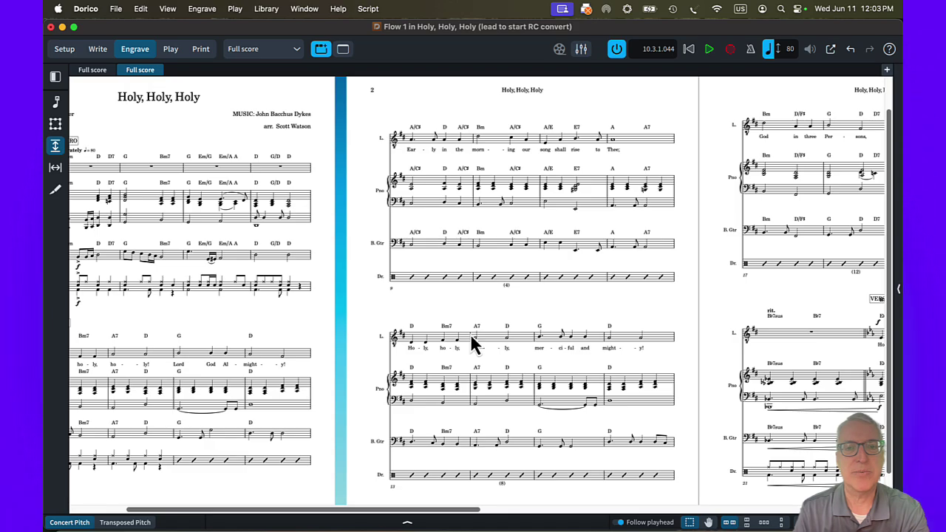
key("alt+shift+i")
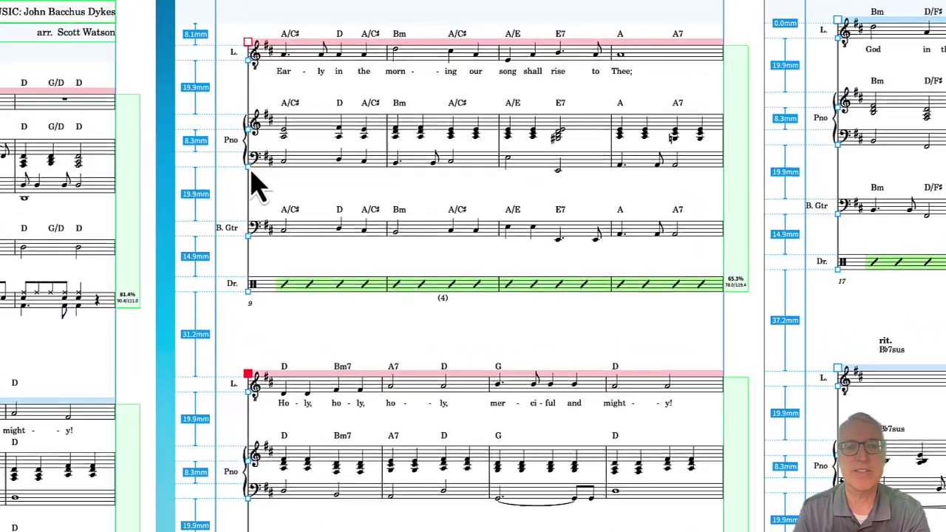
left_click_drag(249, 174, 249, 179)
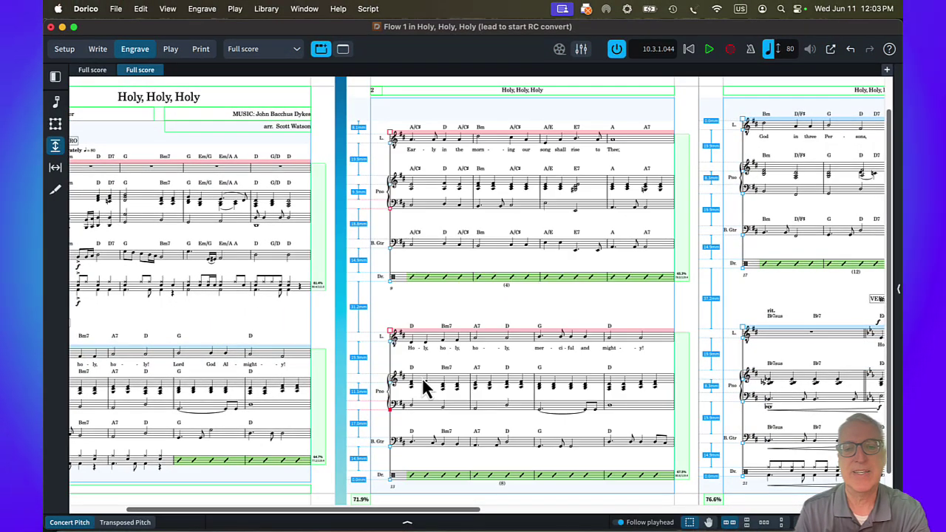
key("alt+shift+p")
key("alt+shift+p")
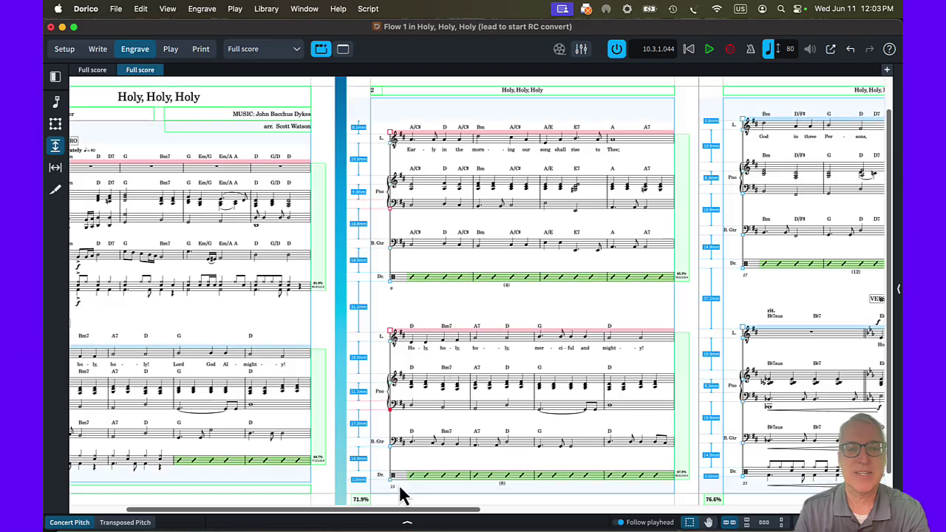
Return to graphic editing, move the boxed VERSE 2 text in bar 22 on page 3 above the "Broadly" tempo mark, and deselect it
left_click_drag(404, 514, 606, 479)
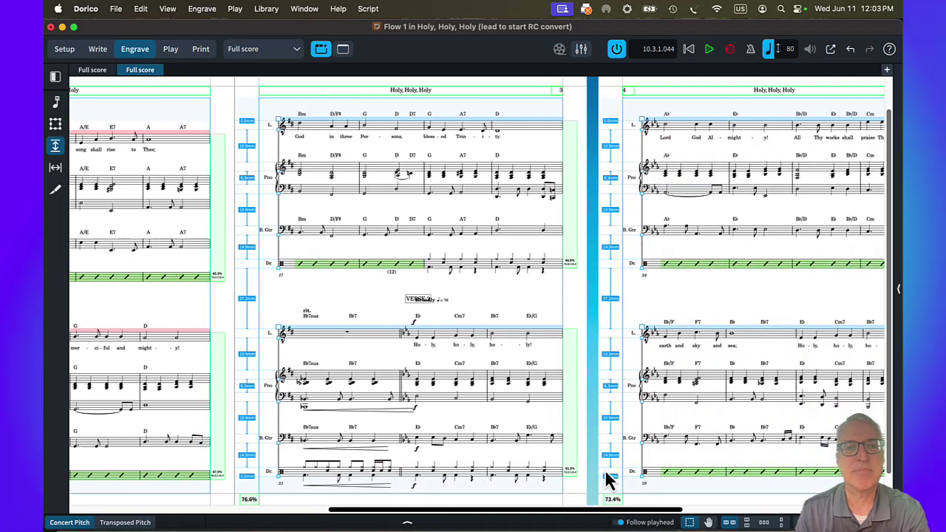
key("alt+shift+p")
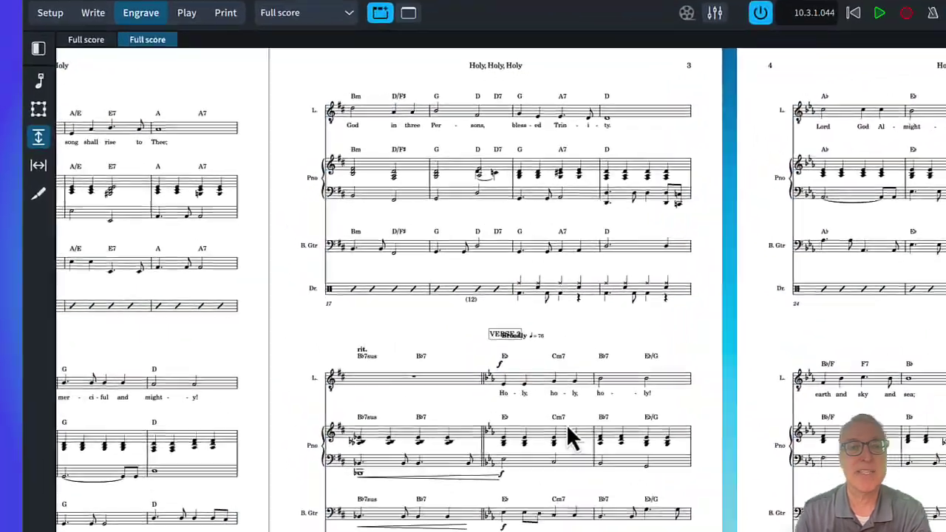
key("alt+shift+p")
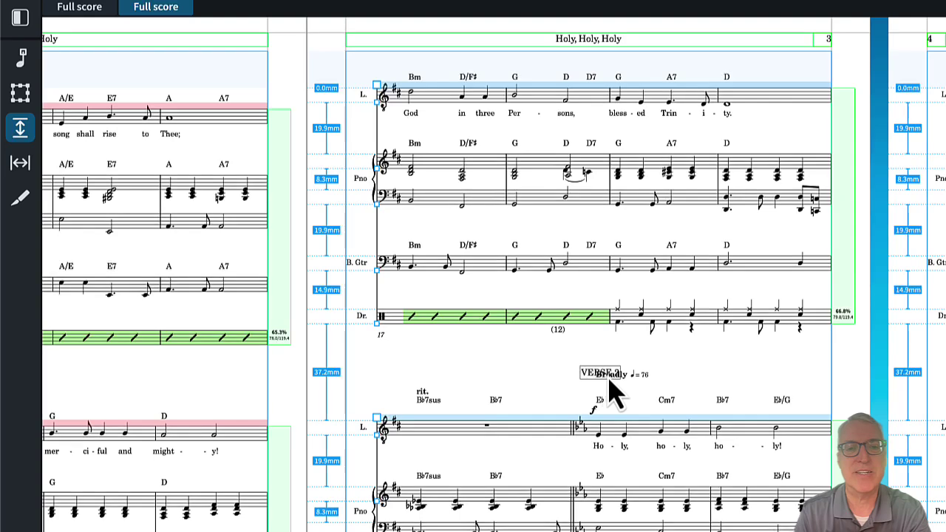
left_click(22, 57)
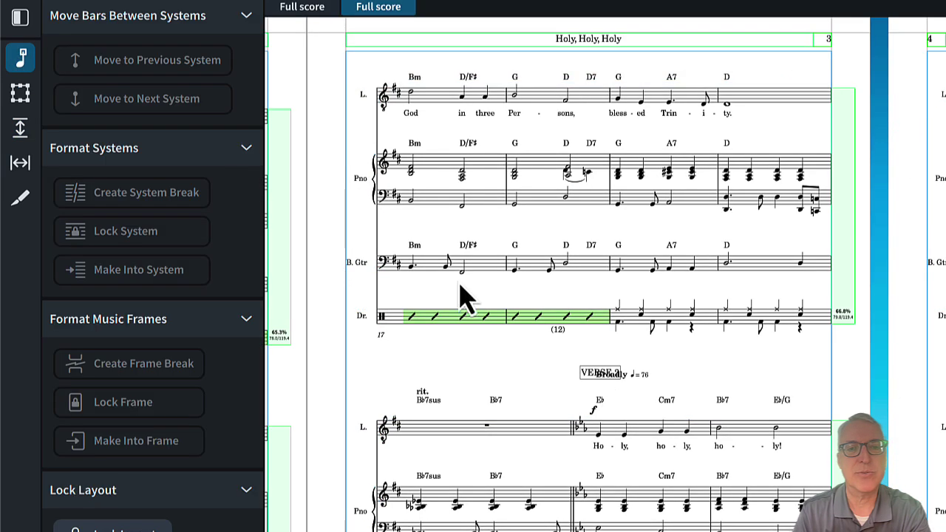
left_click_drag(619, 392, 621, 397)
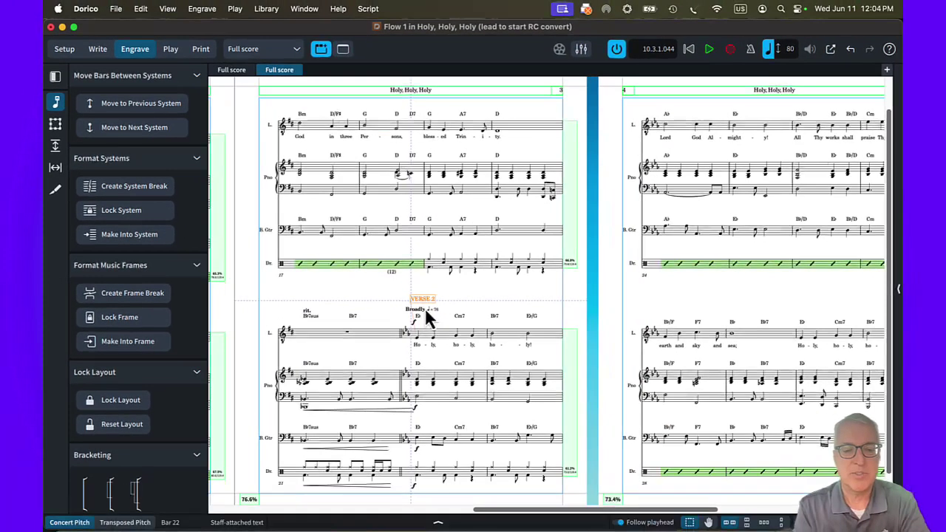
scroll(425, 308, "up", 3)
scroll(424, 303, "down", 5)
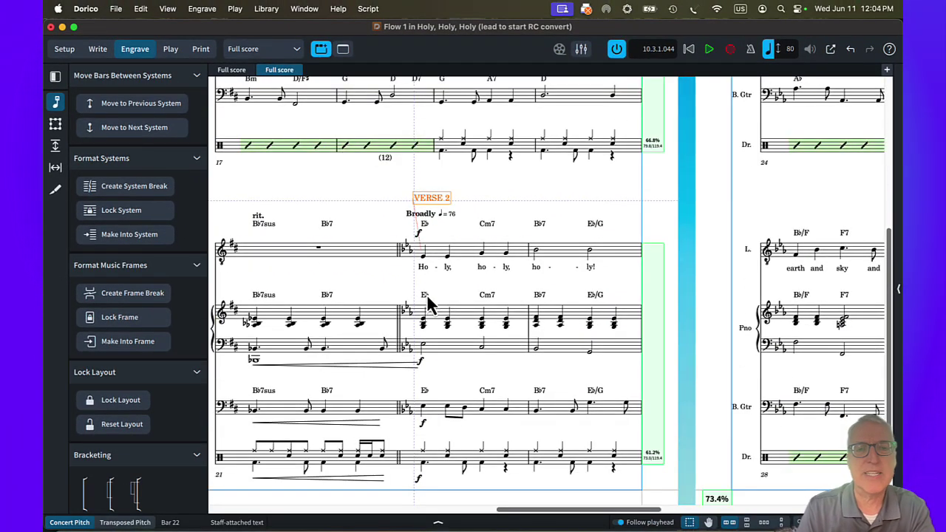
left_click(373, 189)
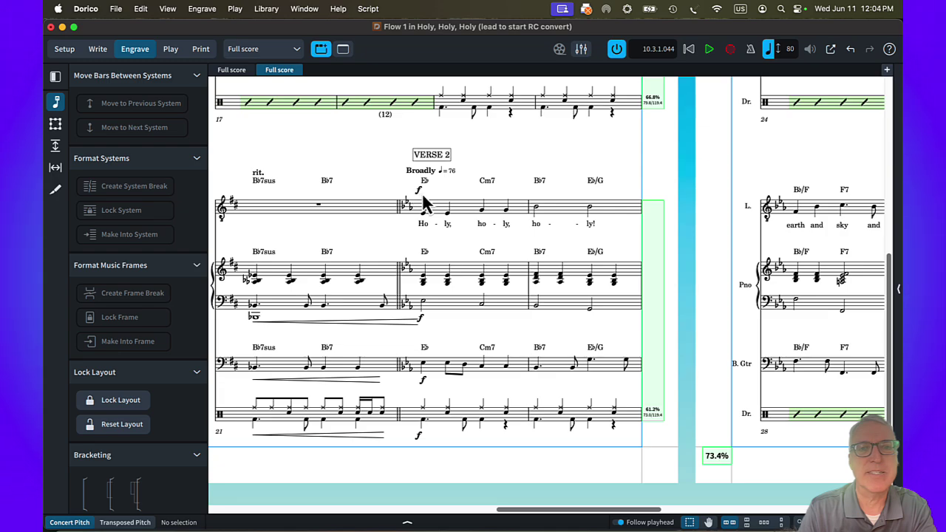
Move the lead staff's f in bar 22 below the lyrics and adjust the three bar 21 hairpins to end near the double barline
left_click_drag(418, 198, 411, 232)
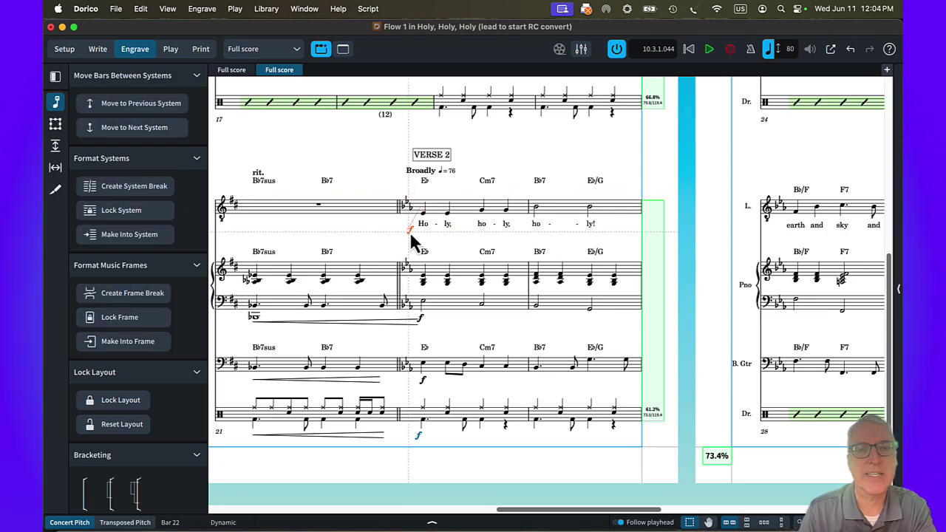
left_click(393, 326)
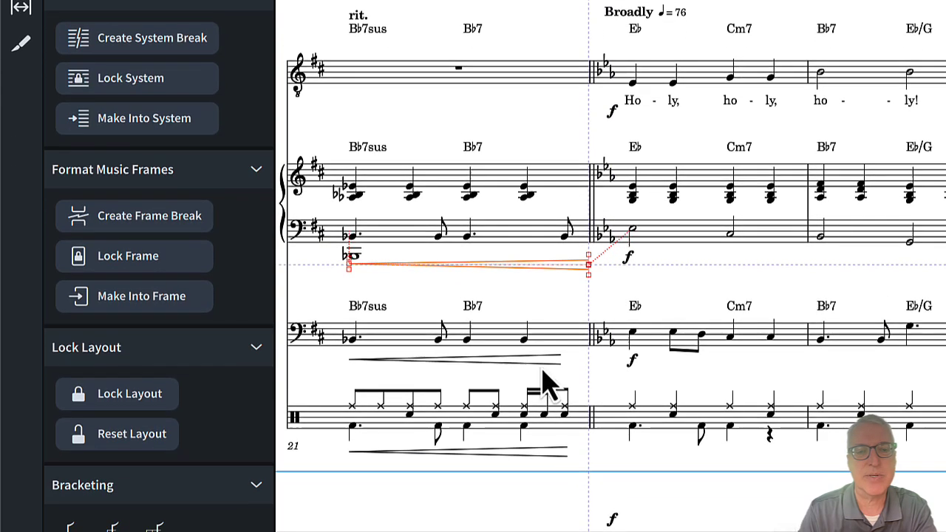
left_click(557, 367)
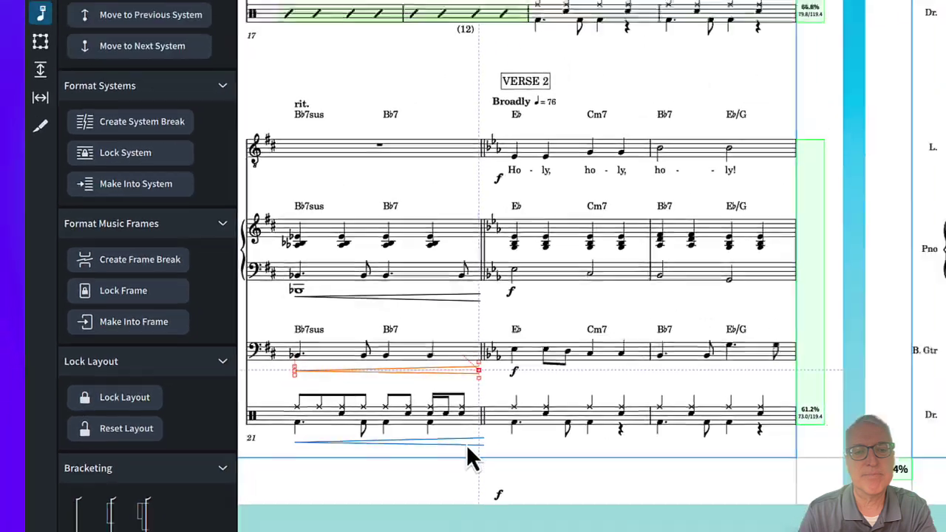
left_click(567, 451)
key("Escape")
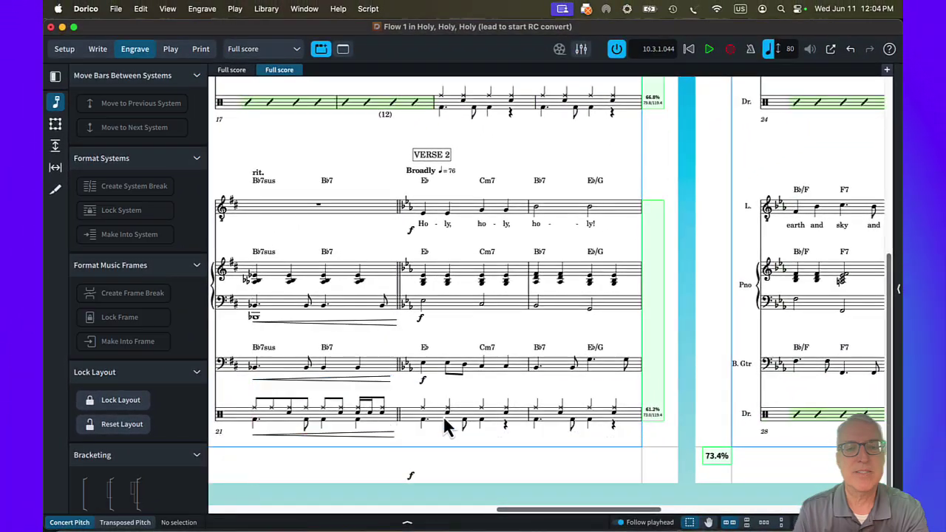
Shift the linked f dynamics of the lead and drum staves in bar 22 back up and delete both in Write mode
left_click(412, 478)
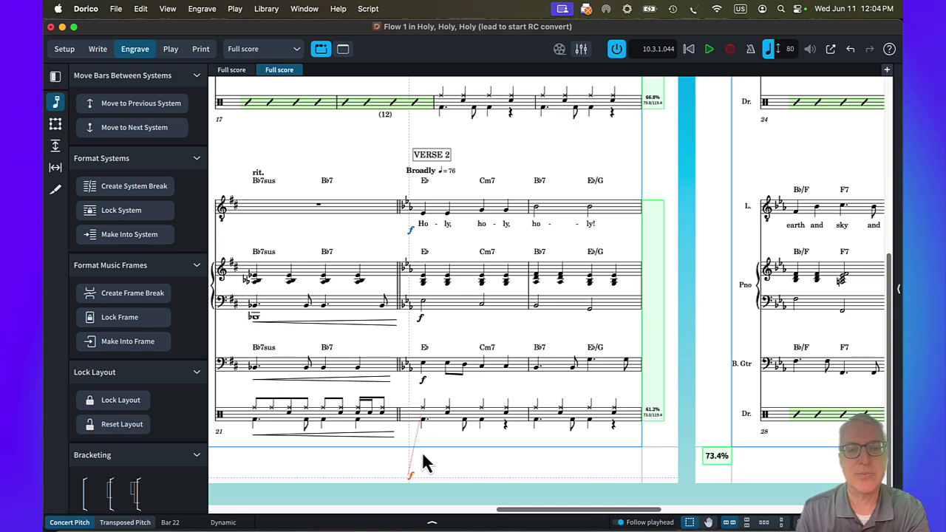
left_click_drag(411, 475, 414, 441)
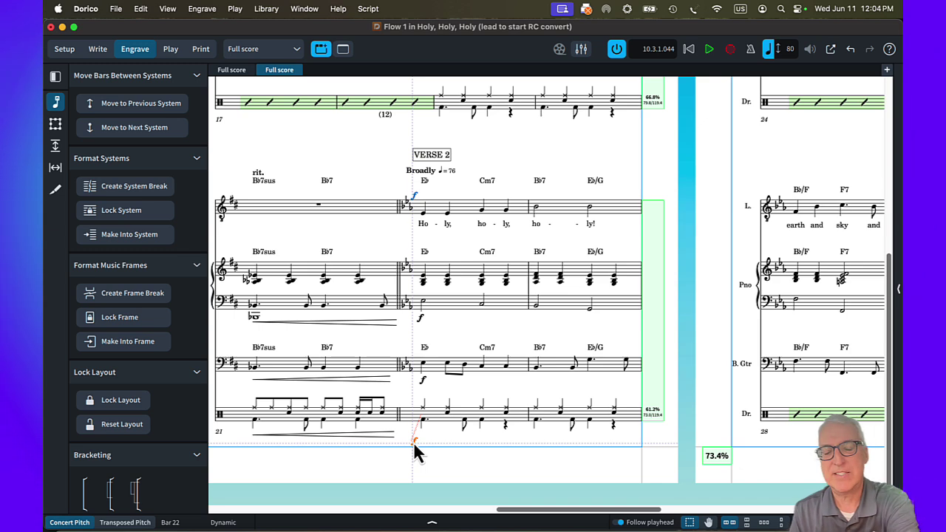
key("super+2")
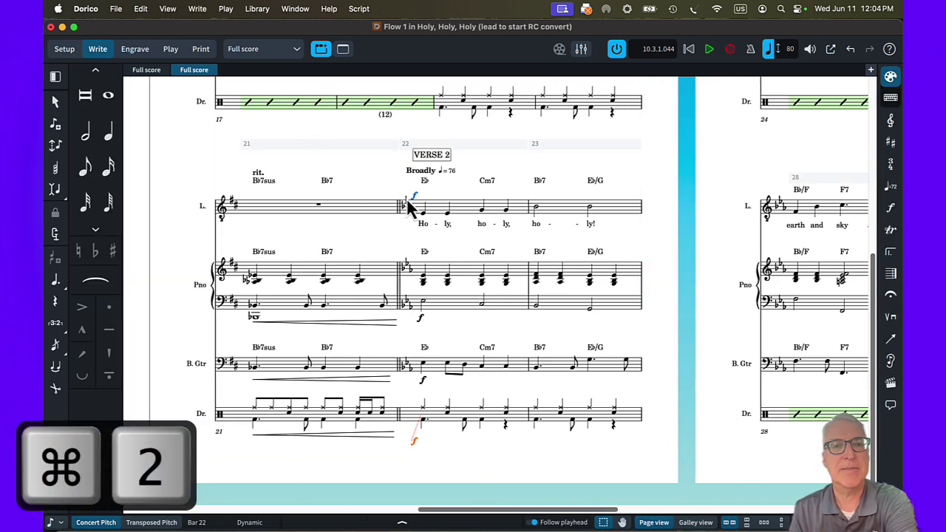
left_click(443, 209)
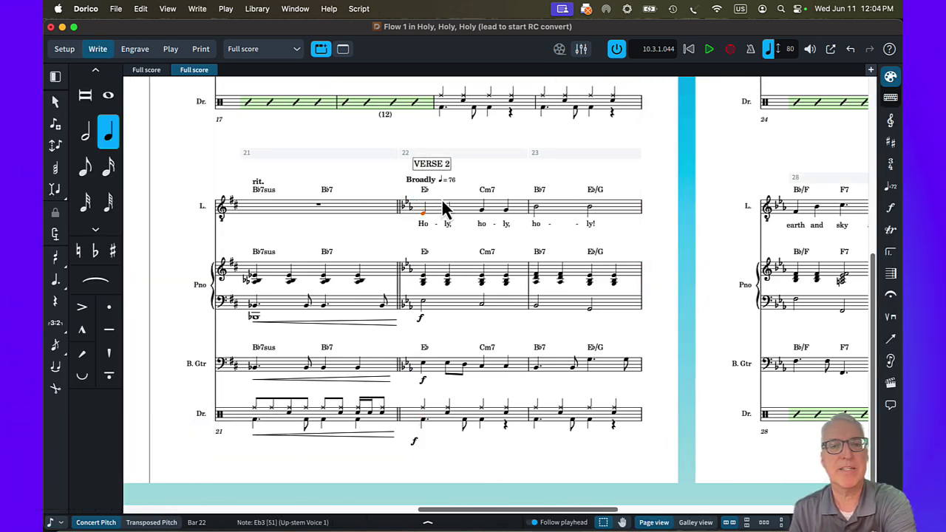
left_click(414, 444)
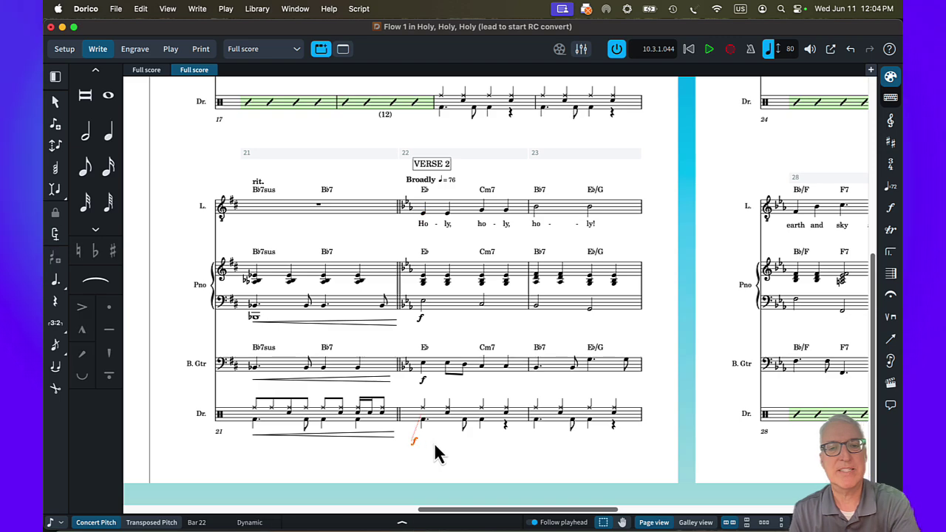
key("Delete")
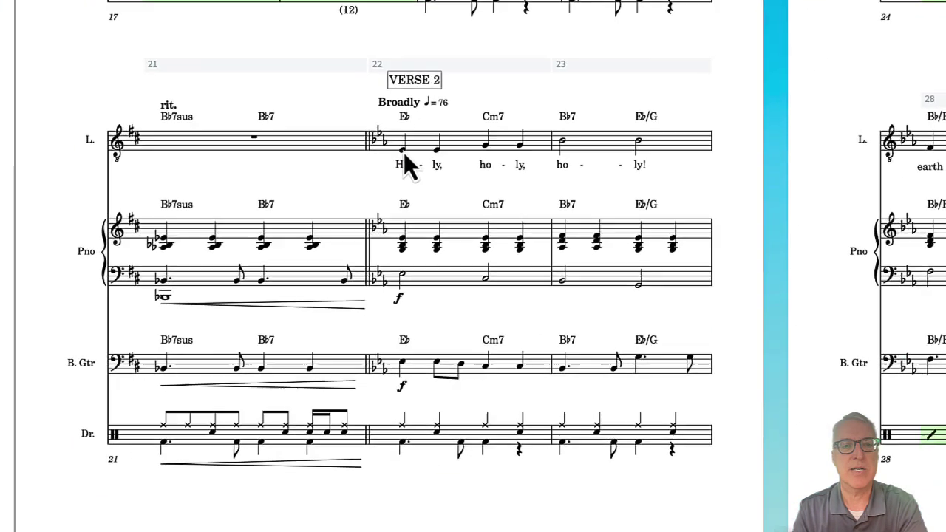
Add an f dynamic to the lead staff's first note in bar 22 and, in Engrave mode, move it below and left of the lyrics
left_click(403, 150)
key("shift+d")
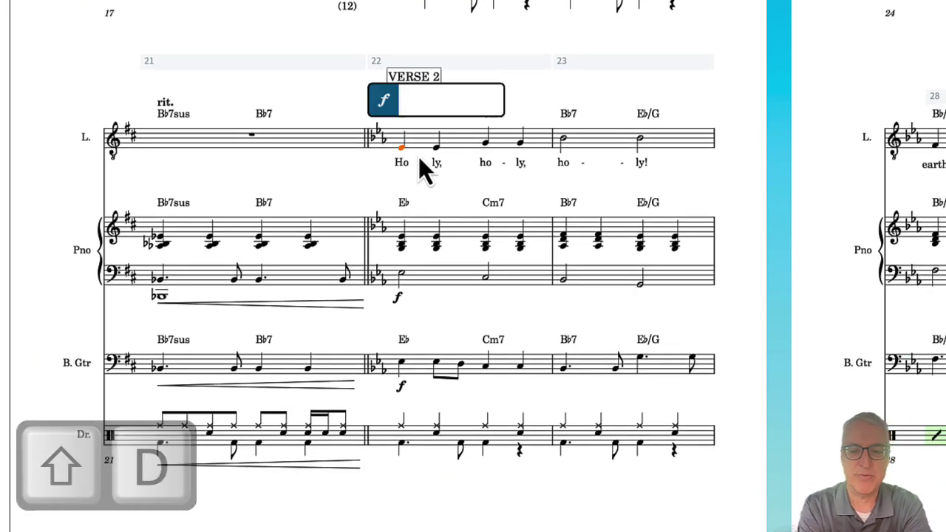
type("f")
key("Return")
key("super+3")
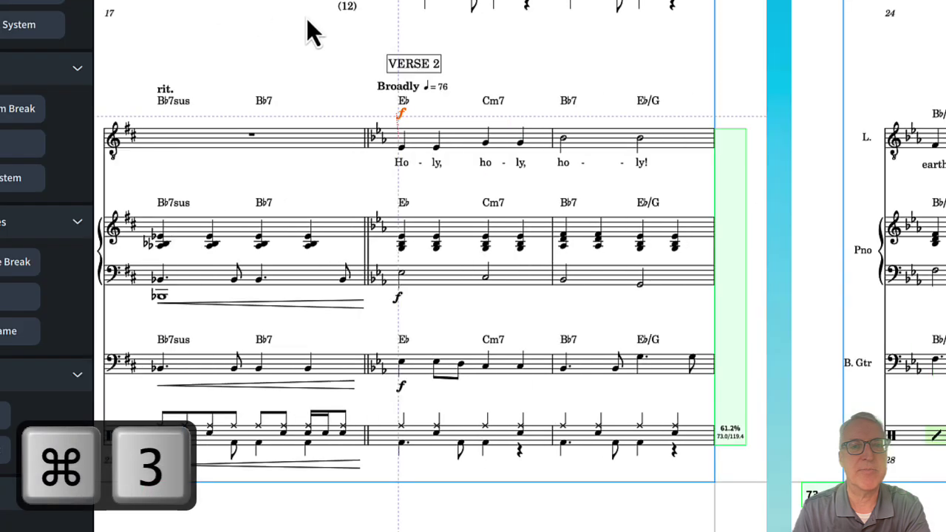
left_click_drag(403, 109, 381, 171)
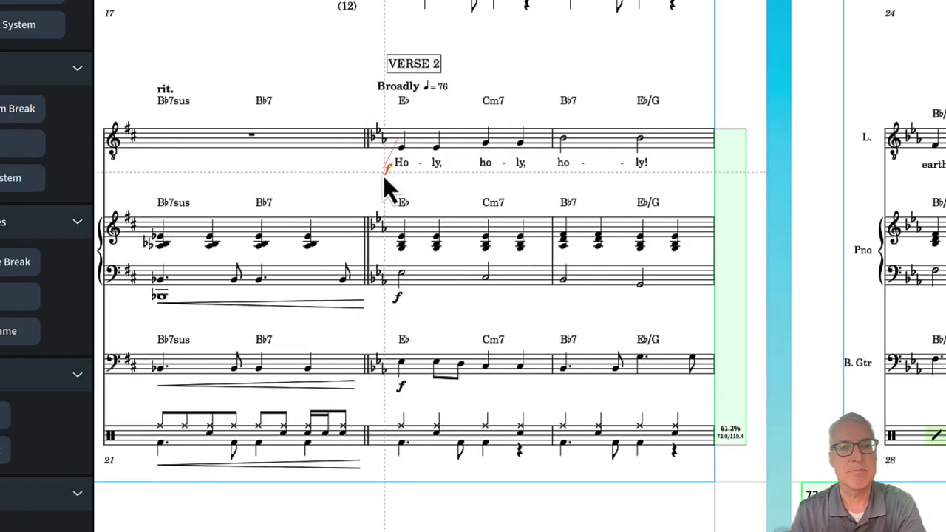
In Write mode, add a separate f dynamic to the drum staff's first kick drum note in bar 22, and return to Engrave mode
key("super+2")
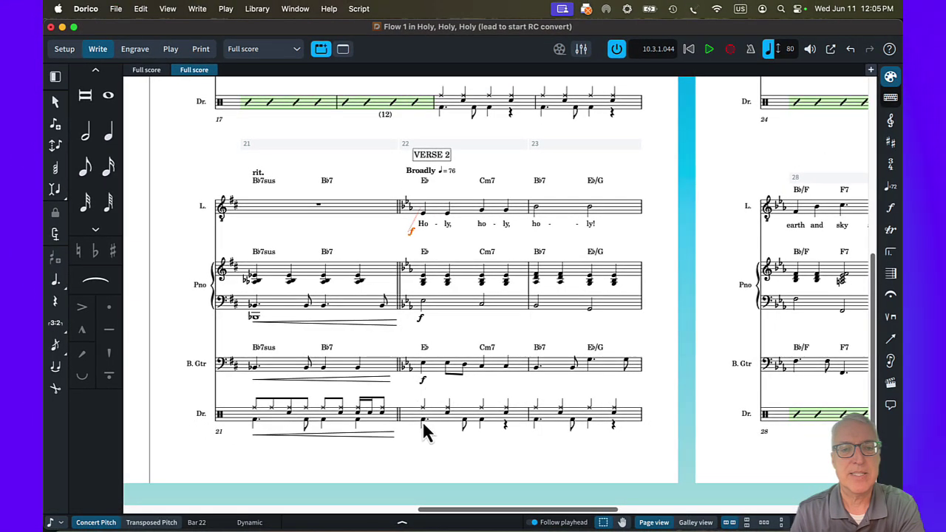
left_click(423, 423)
key("shift+d")
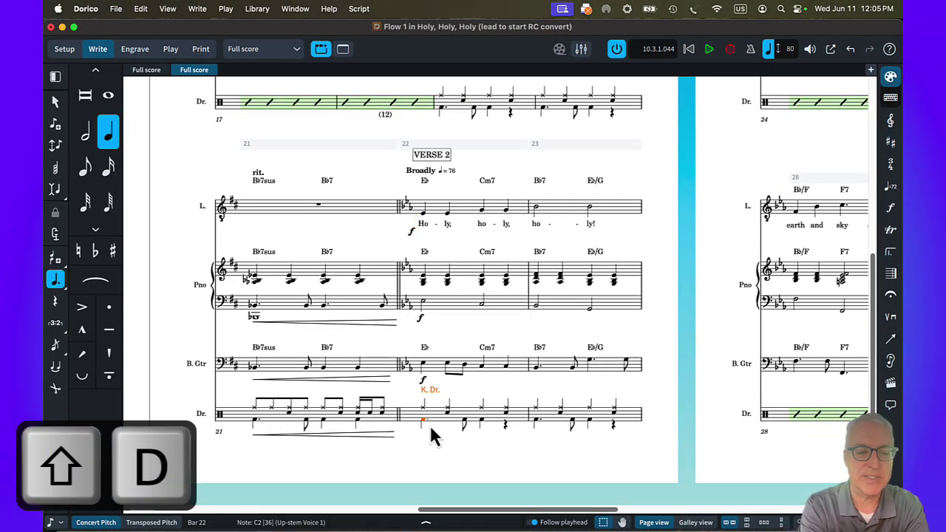
type("f")
key("Return")
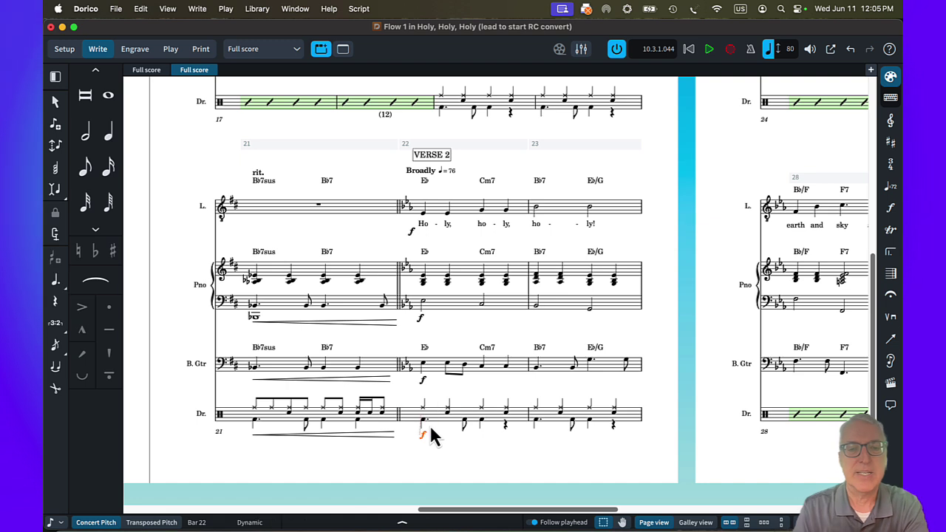
key("super+3")
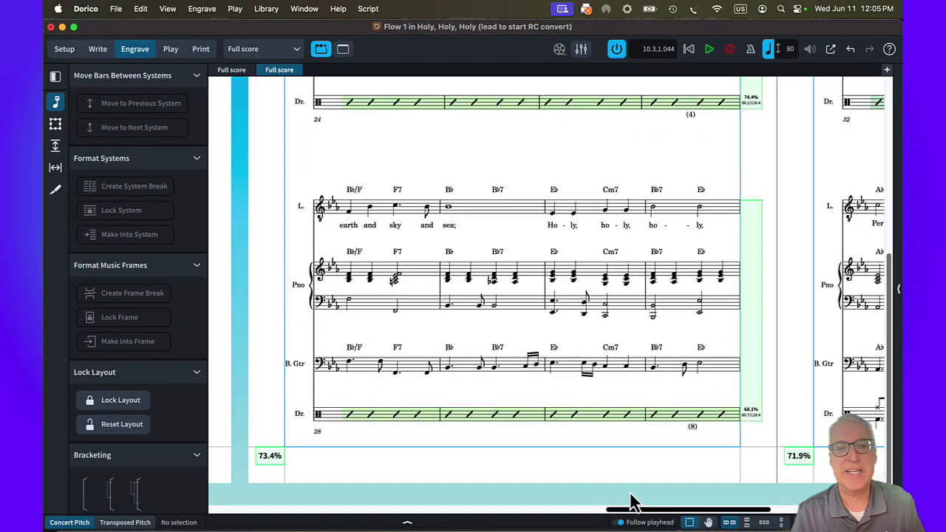
scroll(589, 406, "up", 3)
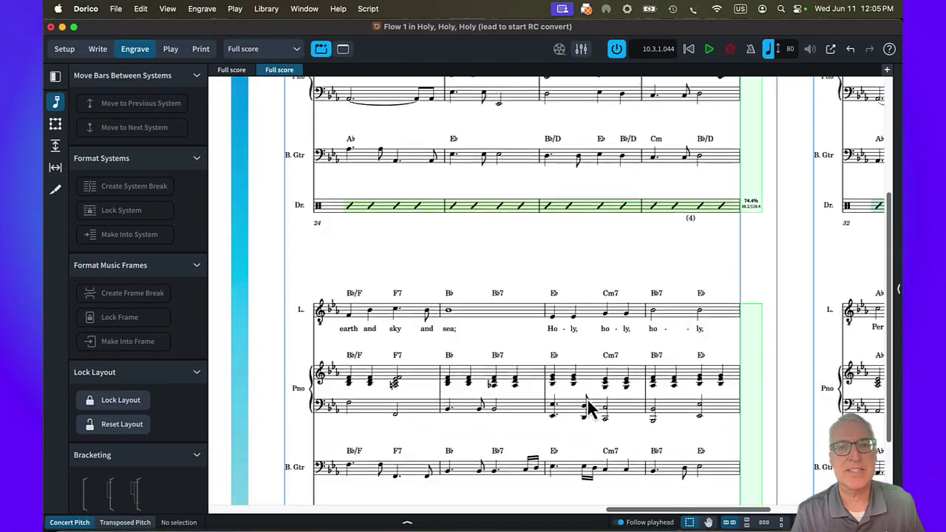
Review the layout of the score's pages in Engrave mode, including the slash regions, the rit. in bar 36 and the Verse 2 system
scroll(589, 406, "up", 5)
key("x")
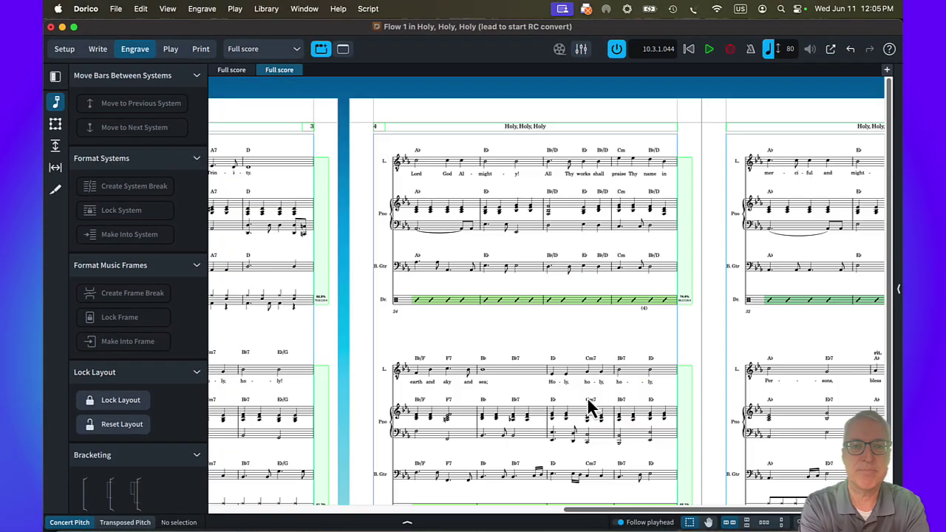
scroll(589, 407, "down", 2)
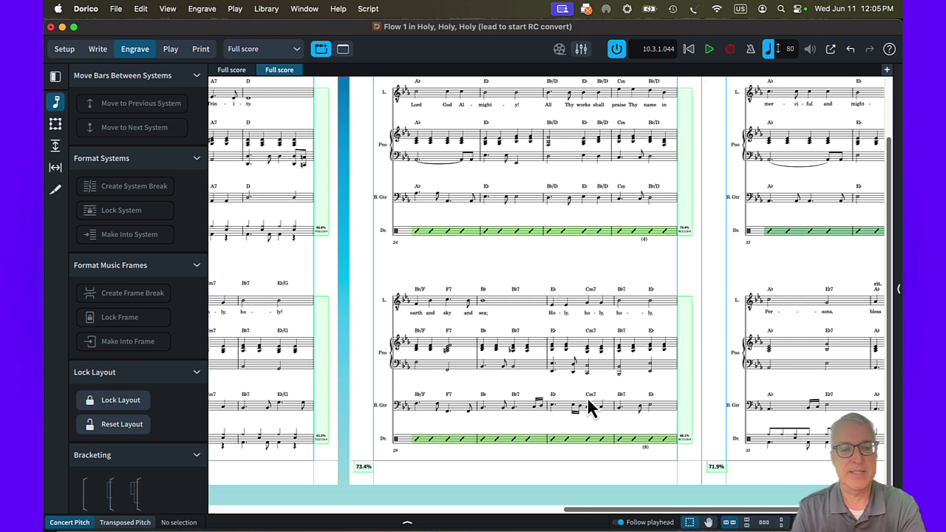
key("asciitilde")
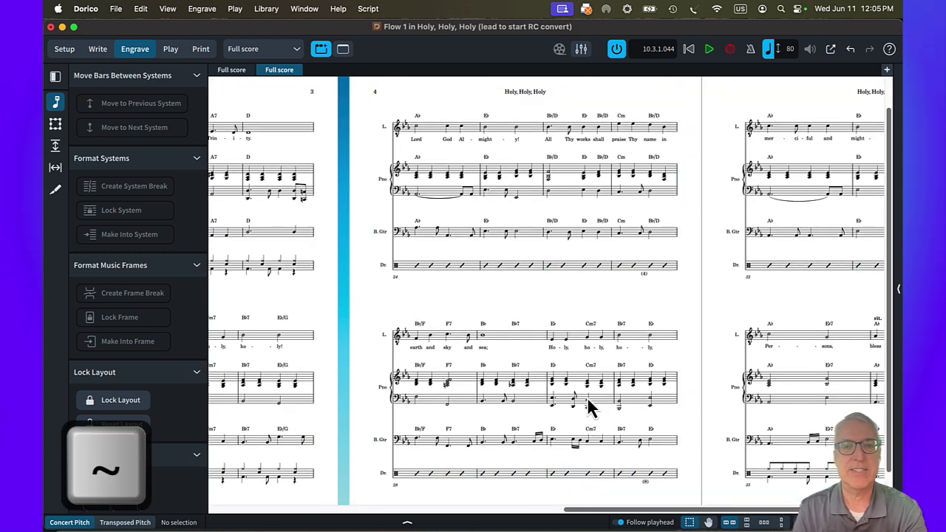
left_click_drag(591, 511, 720, 512)
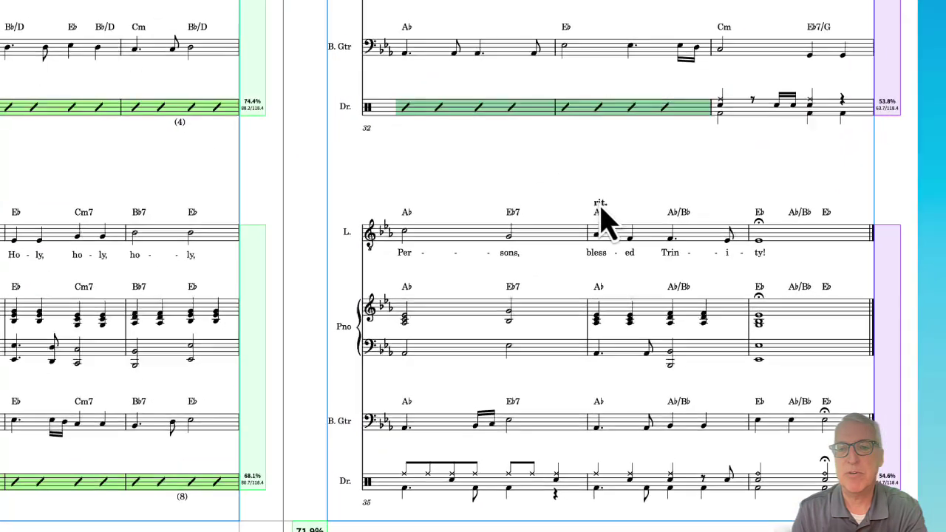
left_click(673, 319)
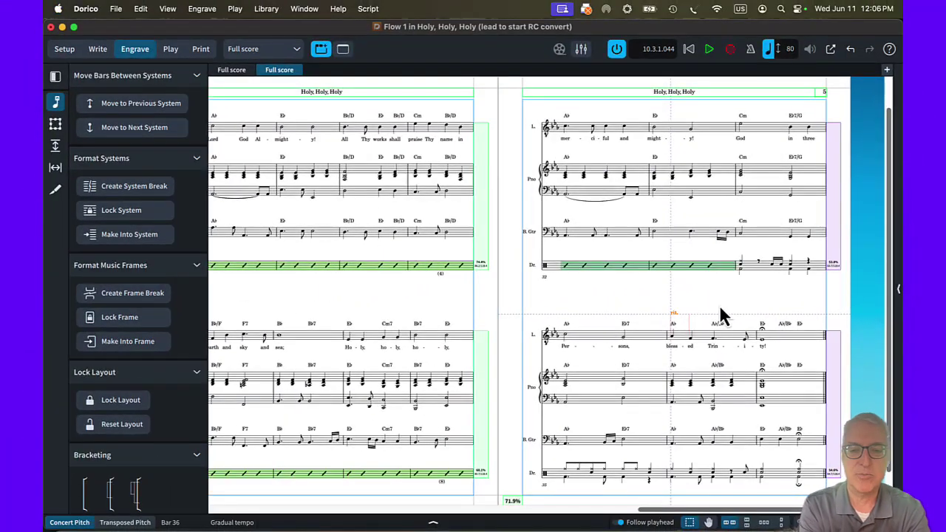
key("super+minus")
left_click_drag(655, 513, 308, 508)
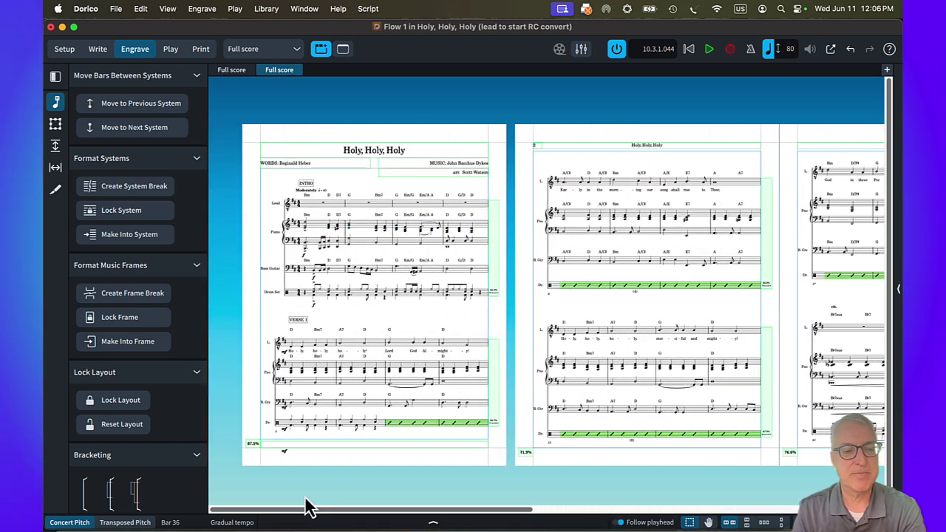
scroll(644, 468, "right", 10)
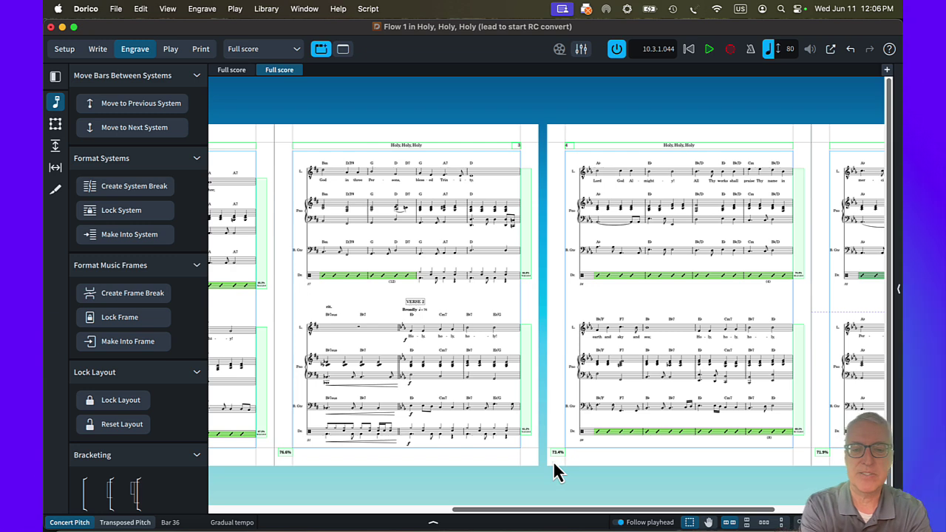
key("super+equal")
left_click_drag(566, 517, 558, 518)
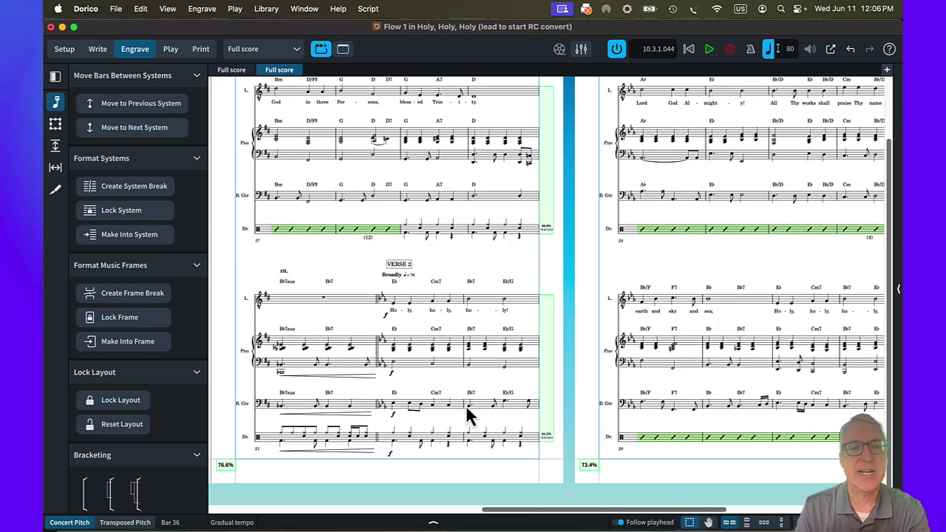
In staff spacing, raise page 3's lower system slightly, then lower its piano bass staff and drum staff a little
left_click(56, 149)
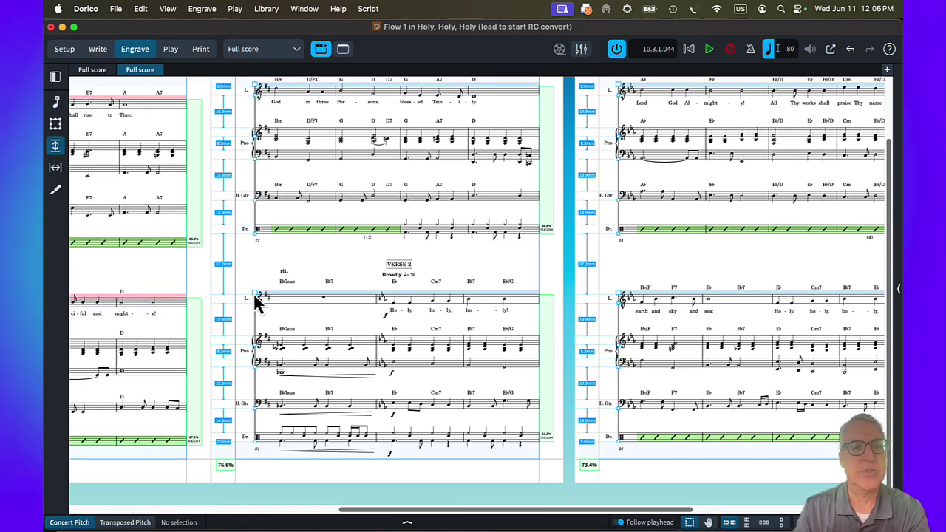
left_click_drag(258, 297, 255, 292)
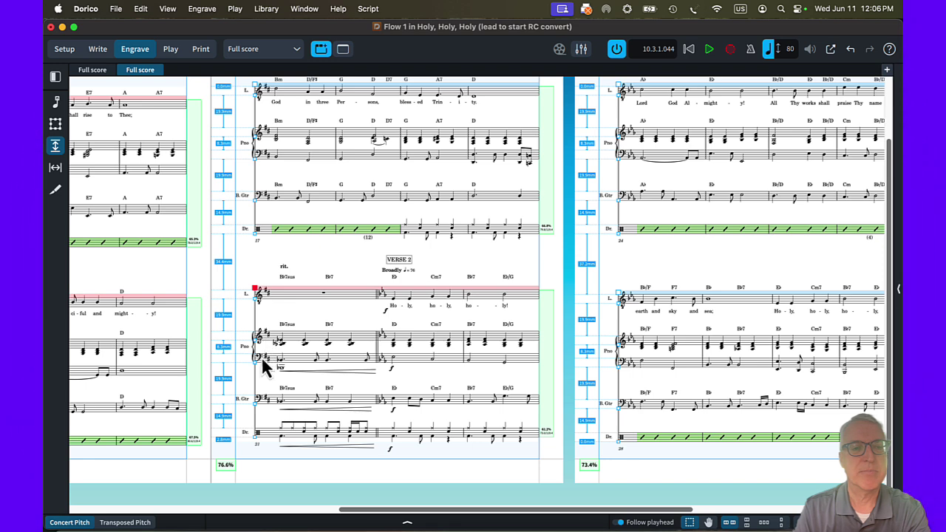
mouse_move(255, 362)
left_mouse_down()
mouse_move(257, 374)
mouse_move(257, 365)
left_mouse_up()
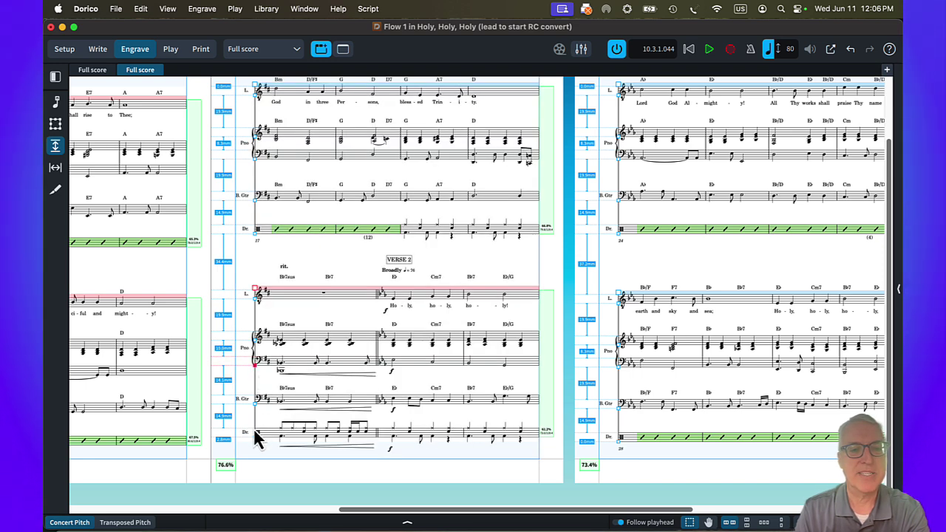
left_click_drag(255, 438, 256, 443)
key("Escape")
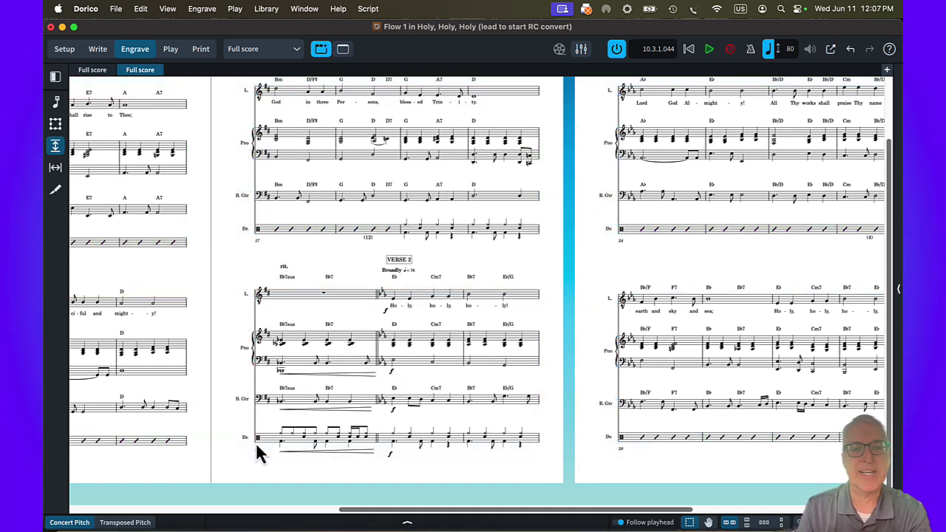
left_click(255, 441)
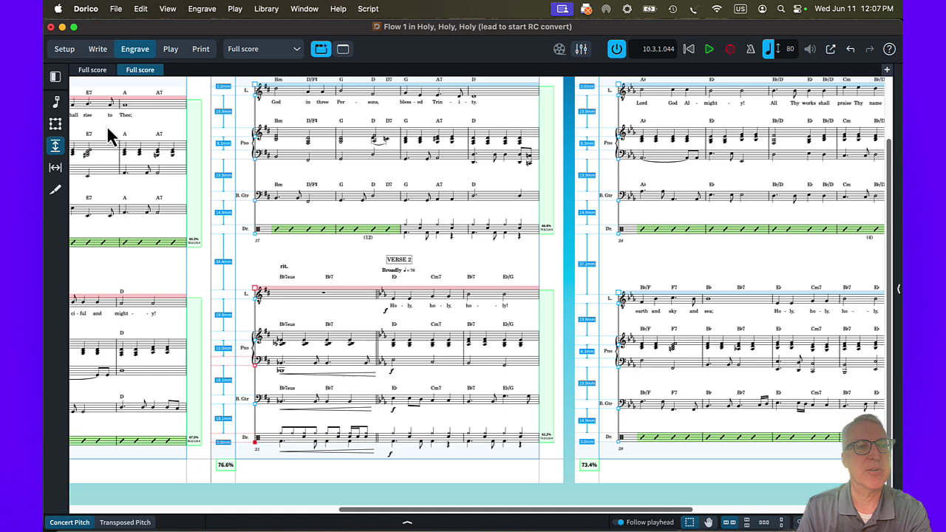
Return to graphic editing, select the piano's f in bar 22, and look through all score pages in Write mode
left_click(57, 102)
left_click(391, 373)
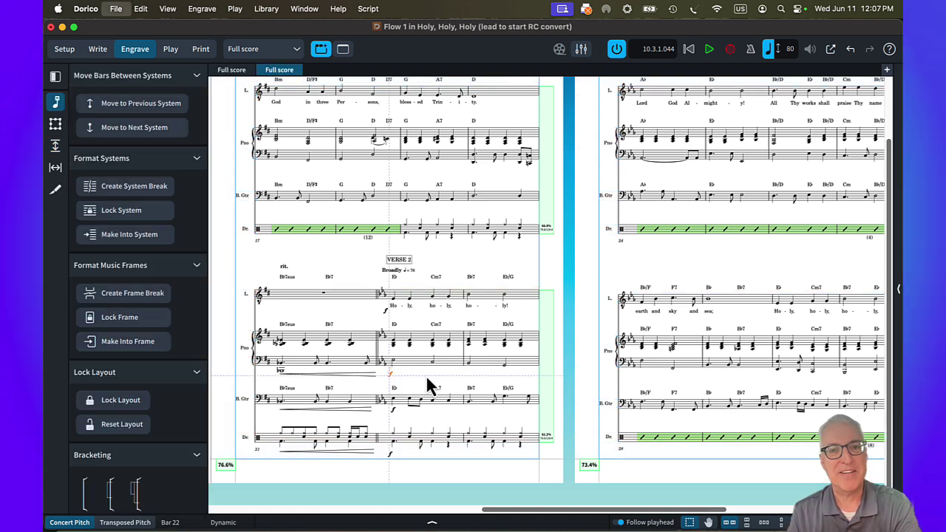
key("super+2")
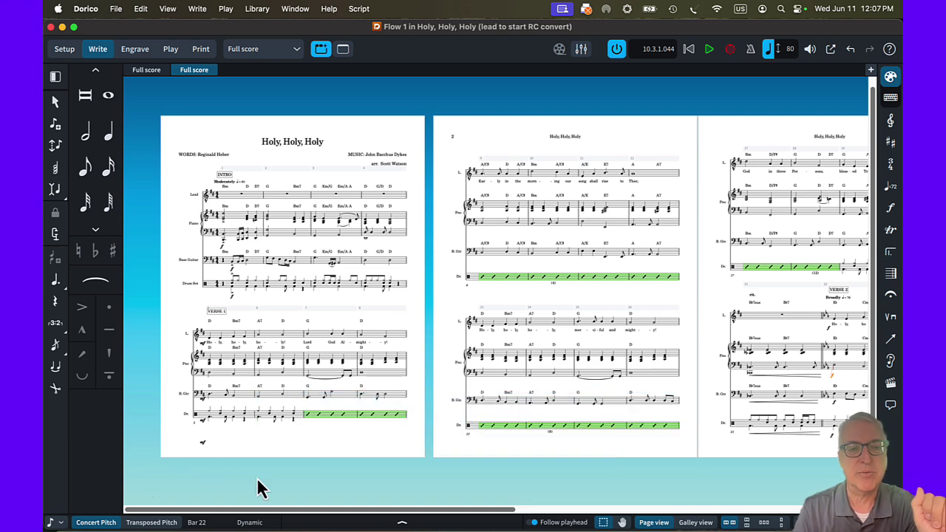
left_click_drag(261, 509, 645, 467)
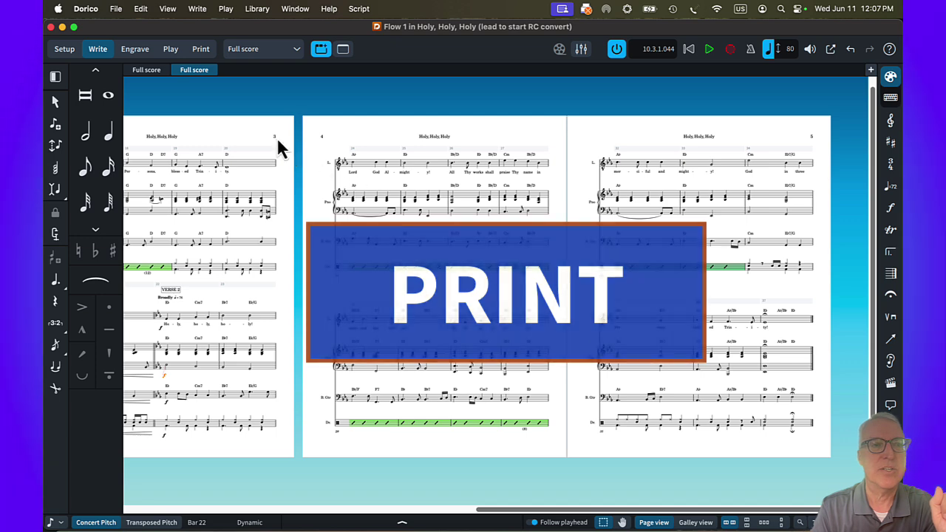
In Print mode, set the full score's destination to Graphics and preview its pages through page 5
key("super+5")
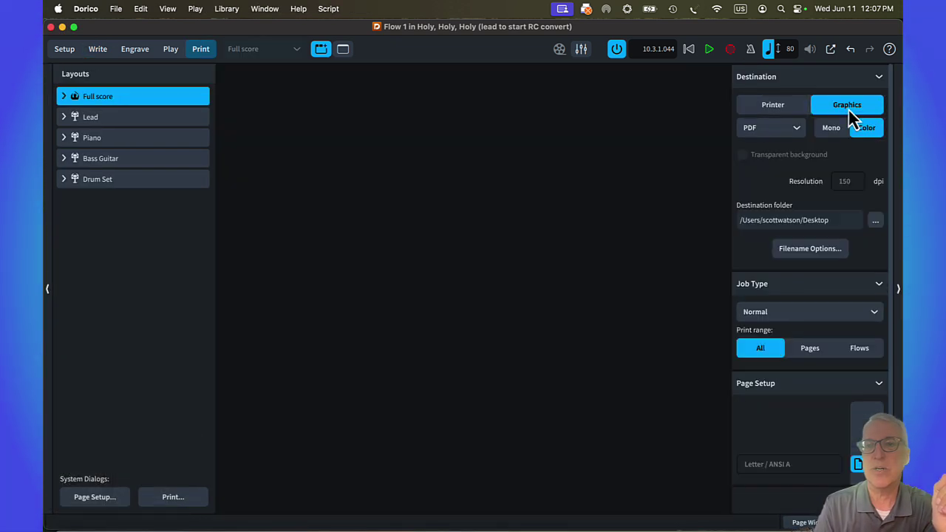
left_click(850, 110)
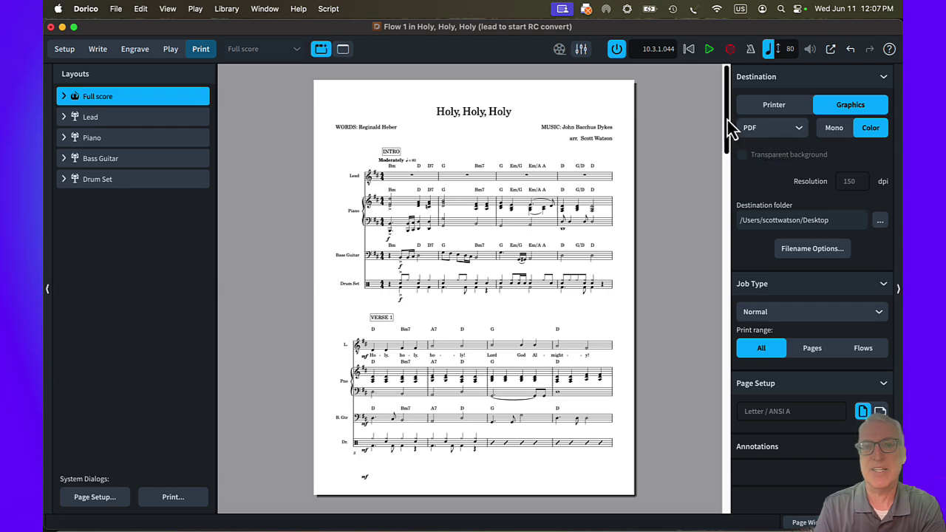
left_click_drag(727, 120, 747, 478)
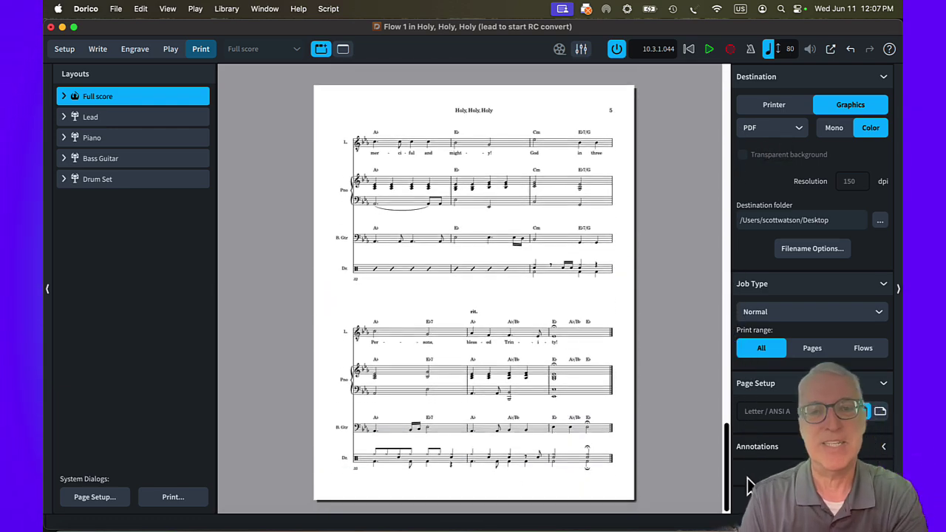